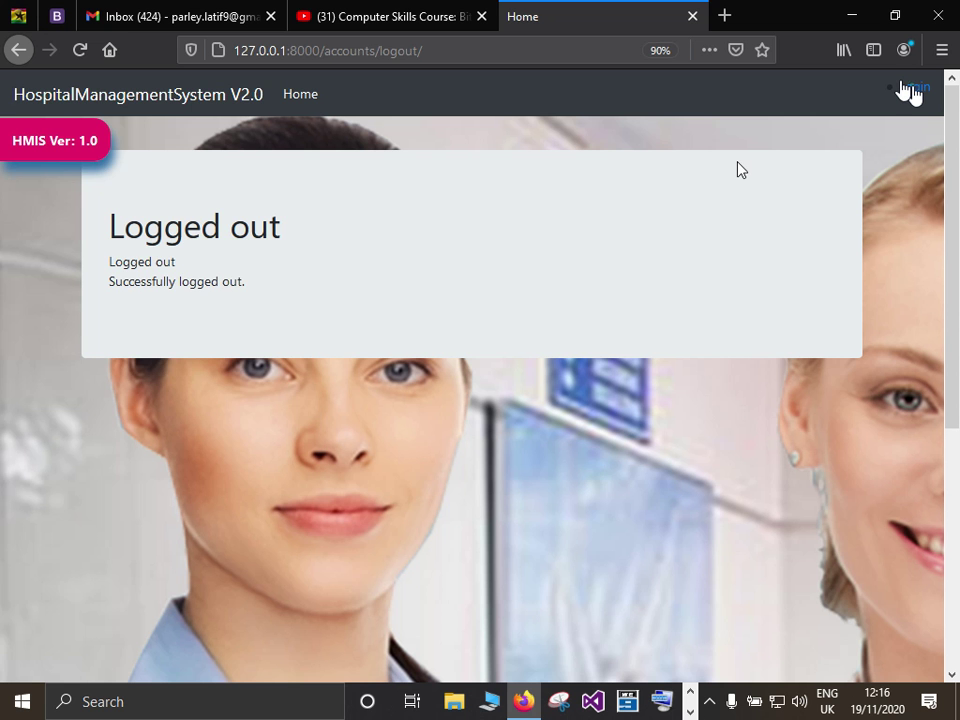
# Sign back into the hospital system using the saved login from the autofill suggestions.
pyautogui.click(910, 88)
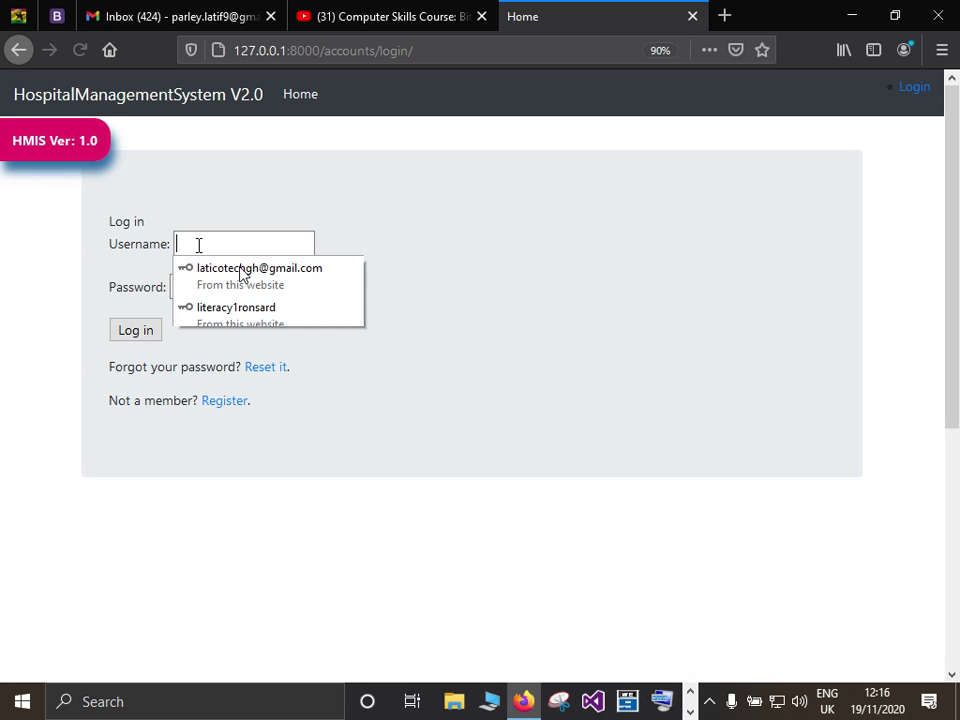
pyautogui.write('C')
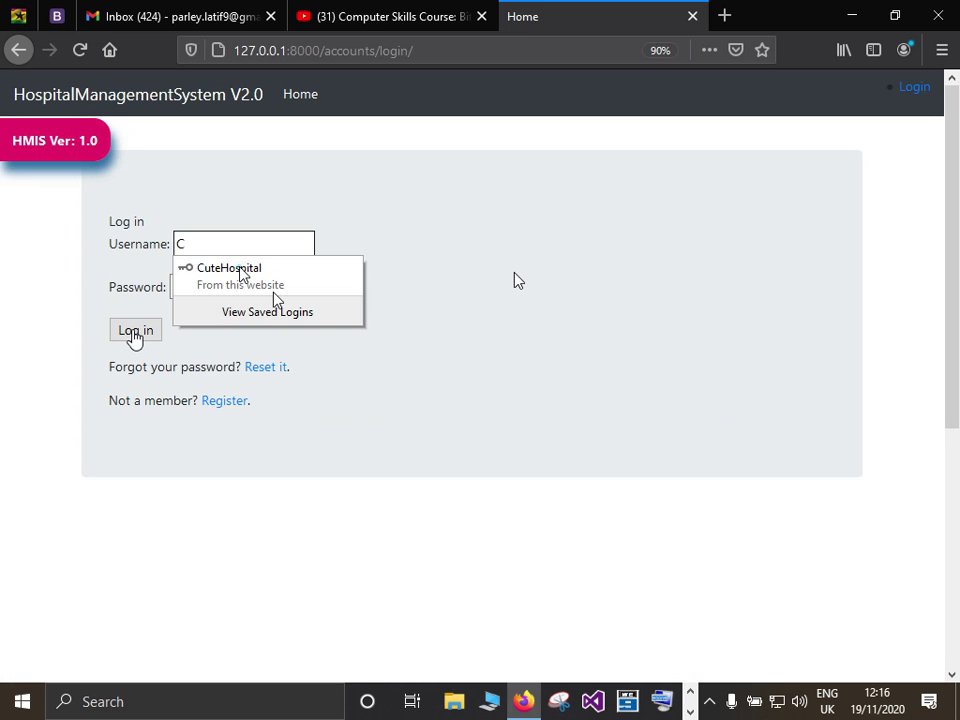
pyautogui.press('Down')
pyautogui.press('Return')
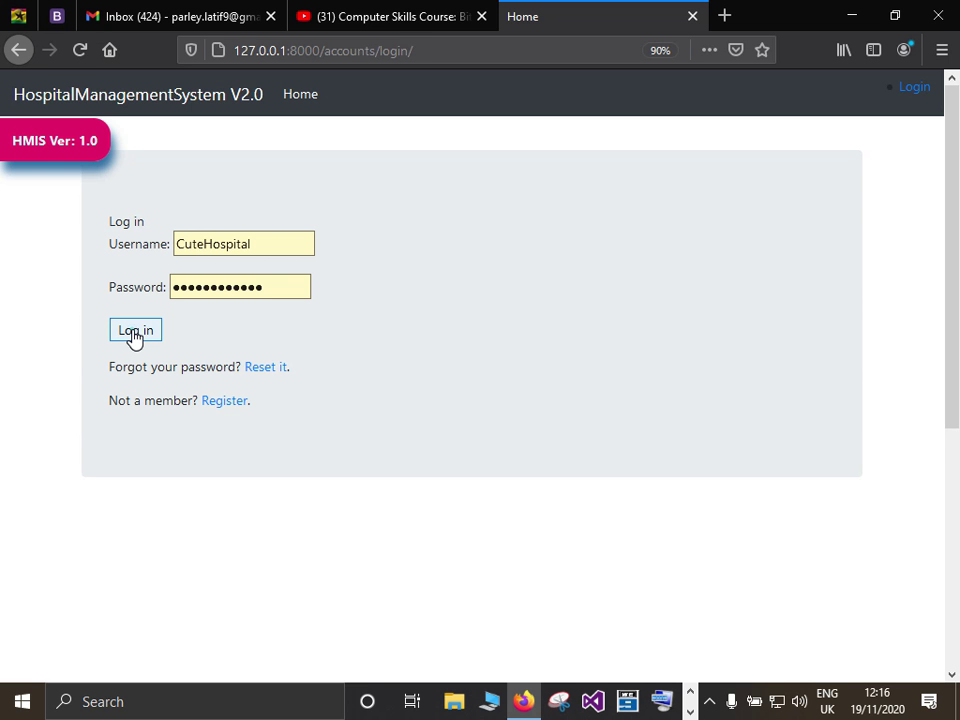
pyautogui.click(135, 334)
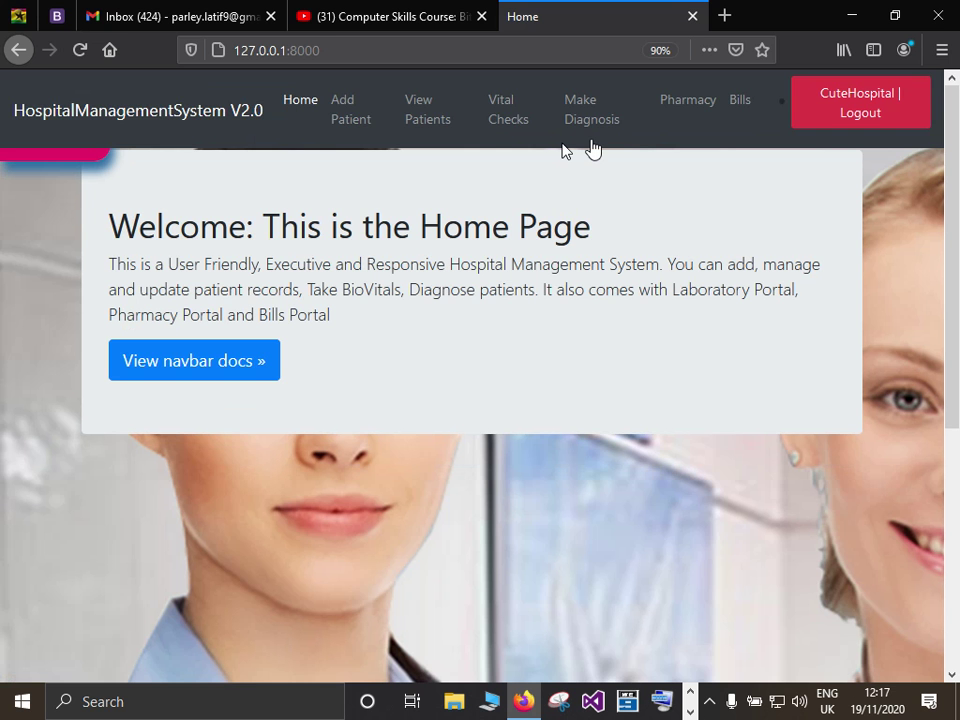
# Check the HMIS version 1.0 and developer information, close it, and expand the taskbar overflow.
pyautogui.click(72, 158)
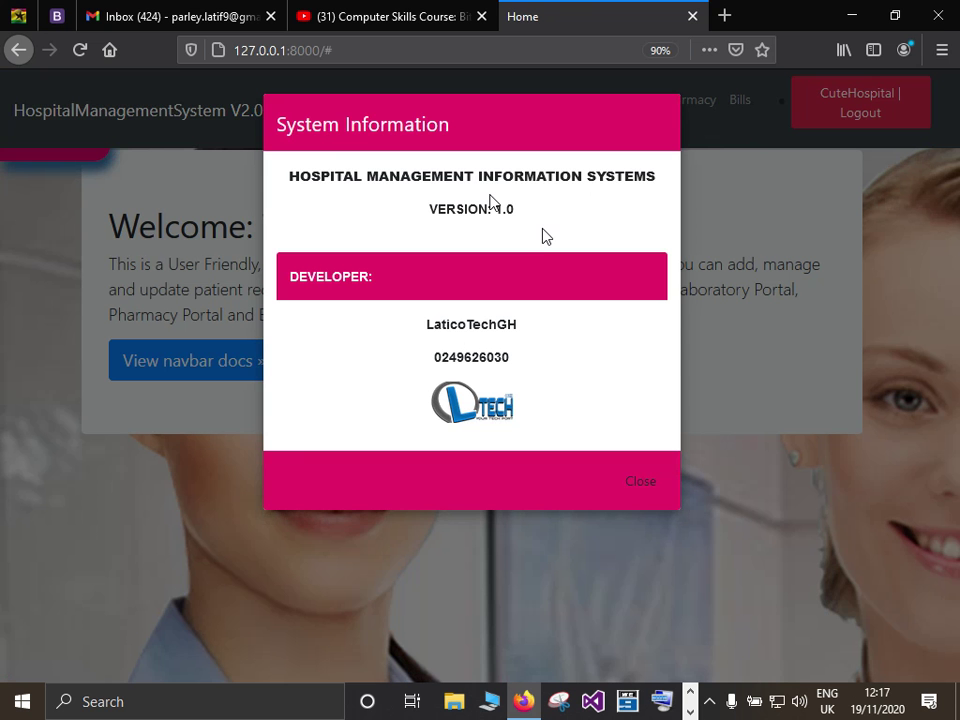
pyautogui.click(645, 484)
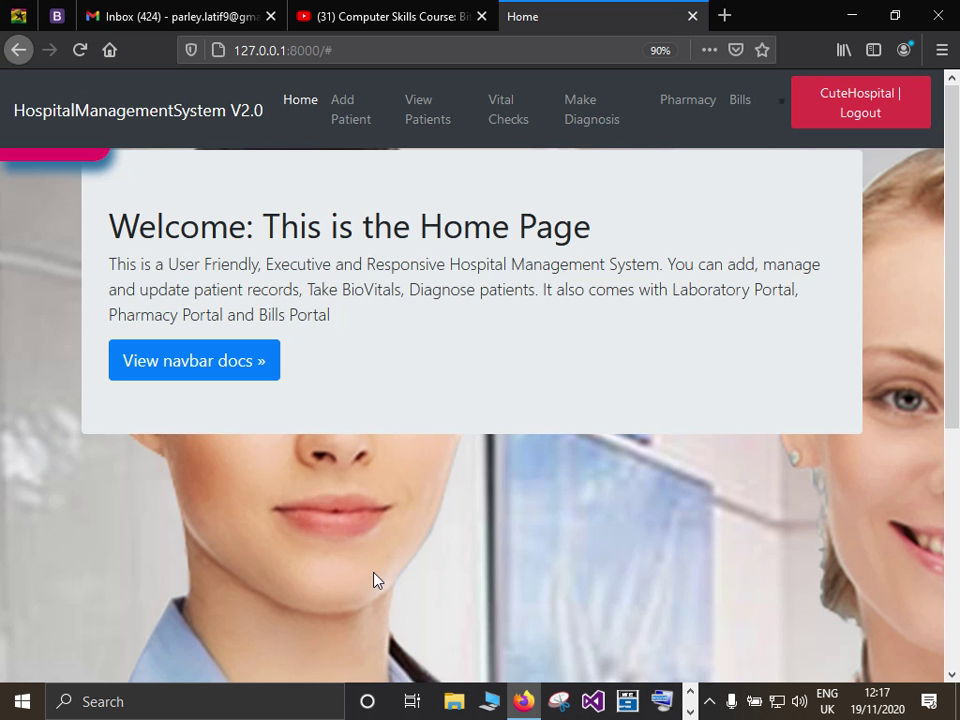
pyautogui.click(690, 706)
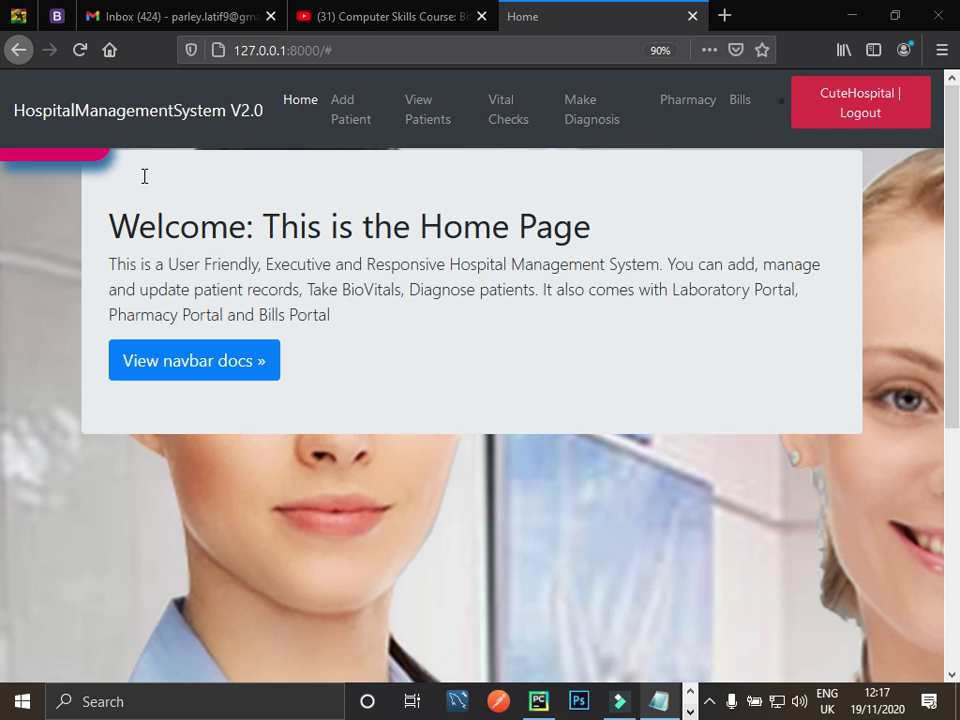
# Review the Patient profile and Contact details lines in the Notepad checklist, then minimize it.
pyautogui.hotkey('alt', 'Tab')
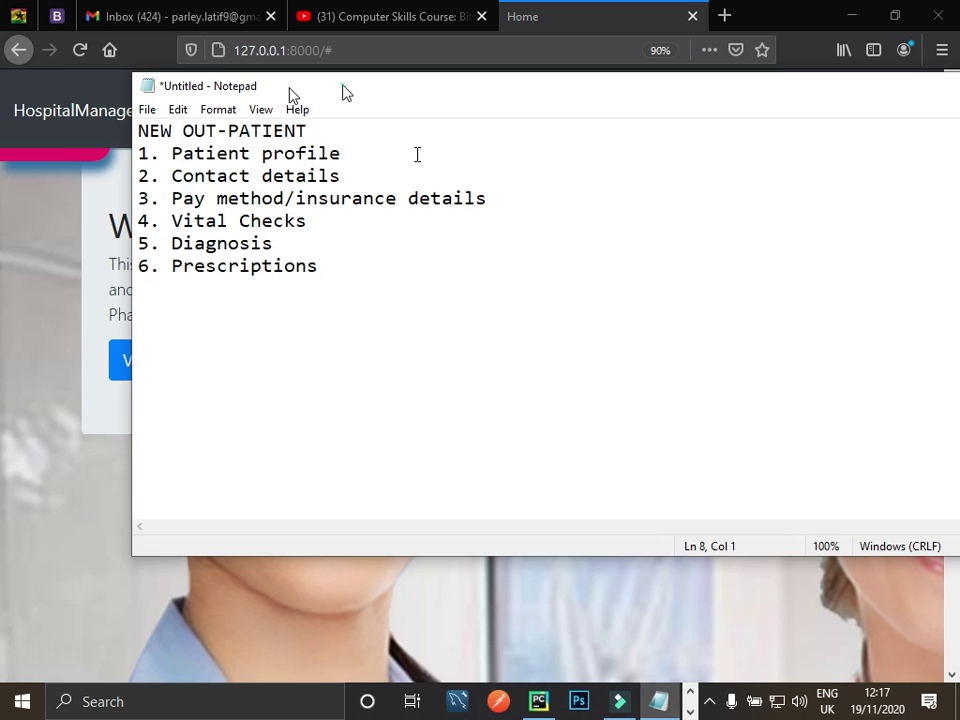
pyautogui.moveTo(345, 92); pyautogui.dragTo(292, 95)
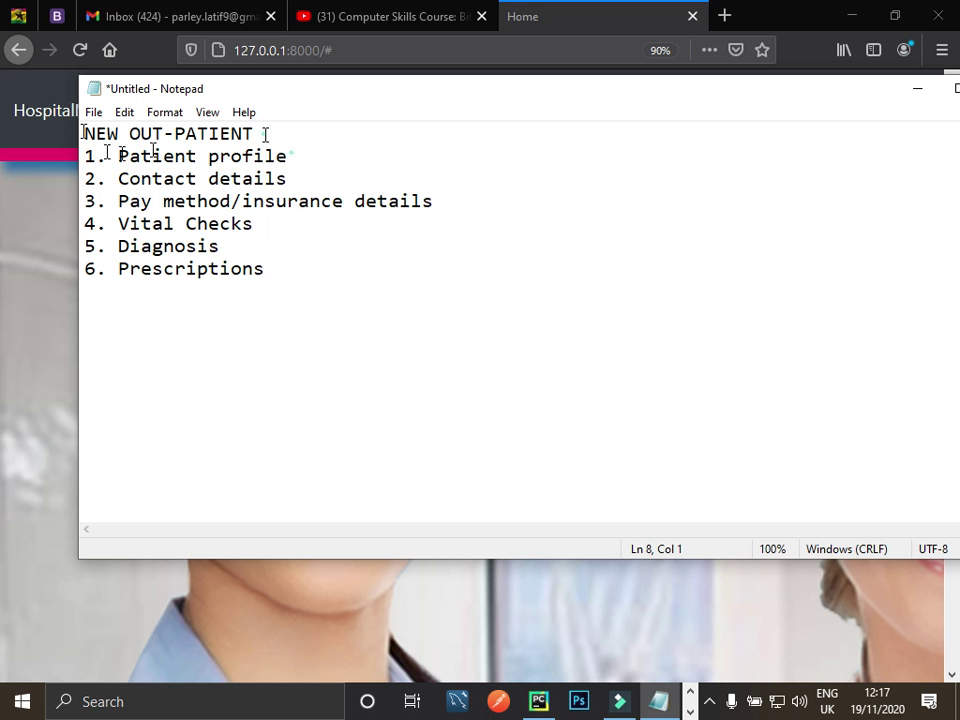
pyautogui.moveTo(119, 156); pyautogui.dragTo(290, 157)
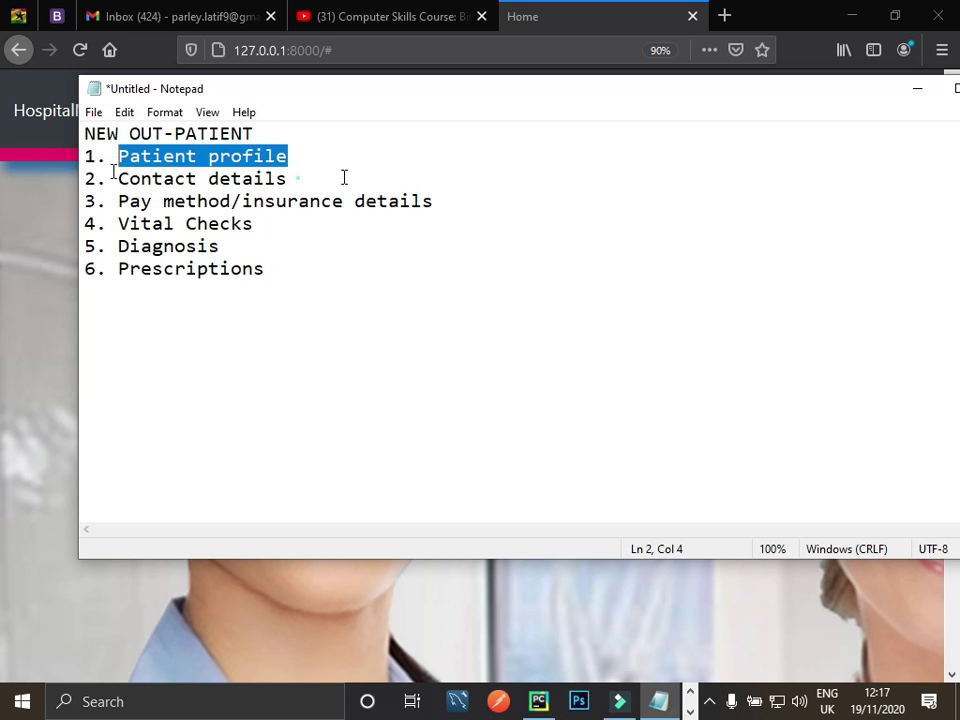
pyautogui.moveTo(108, 178); pyautogui.dragTo(290, 179)
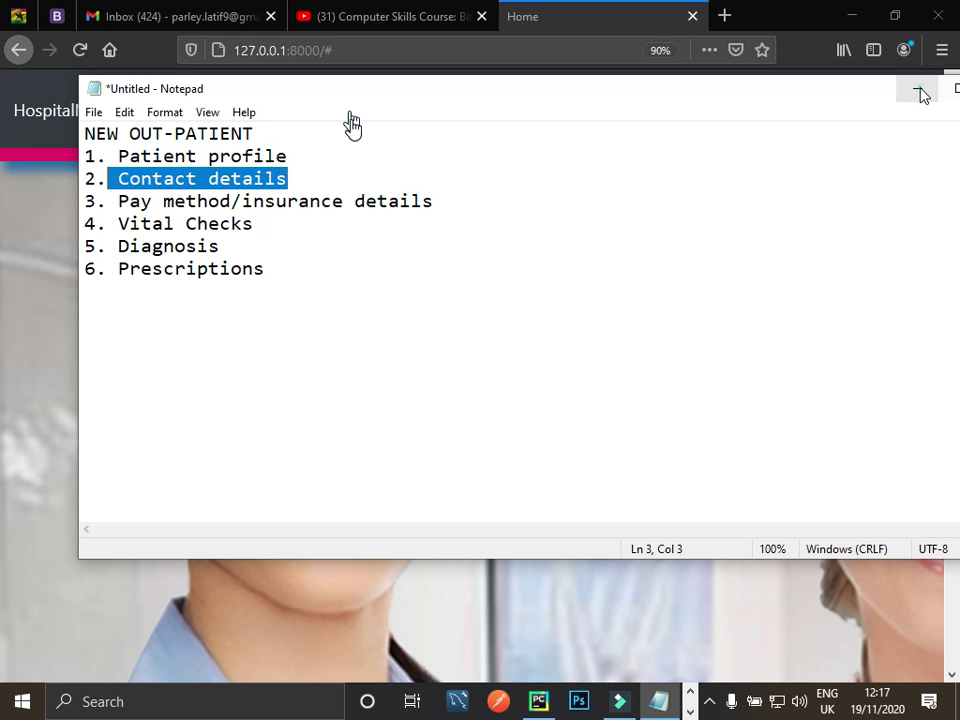
pyautogui.click(352, 124)
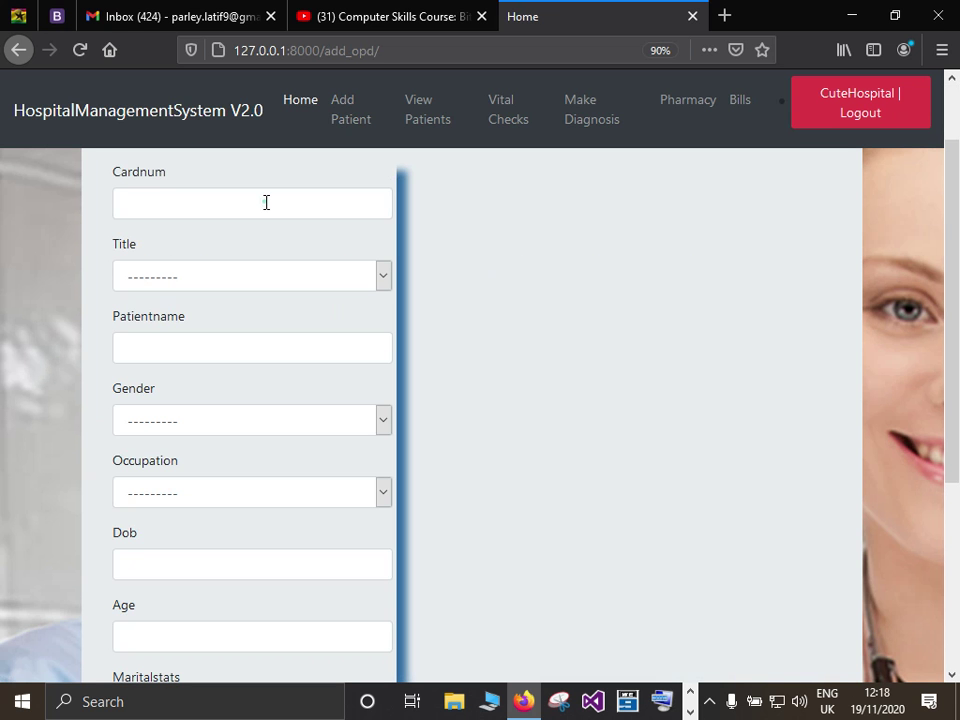
# Enter the card number, title Mr, the patient's full name, gender M and occupation Administrator.
pyautogui.click(266, 202)
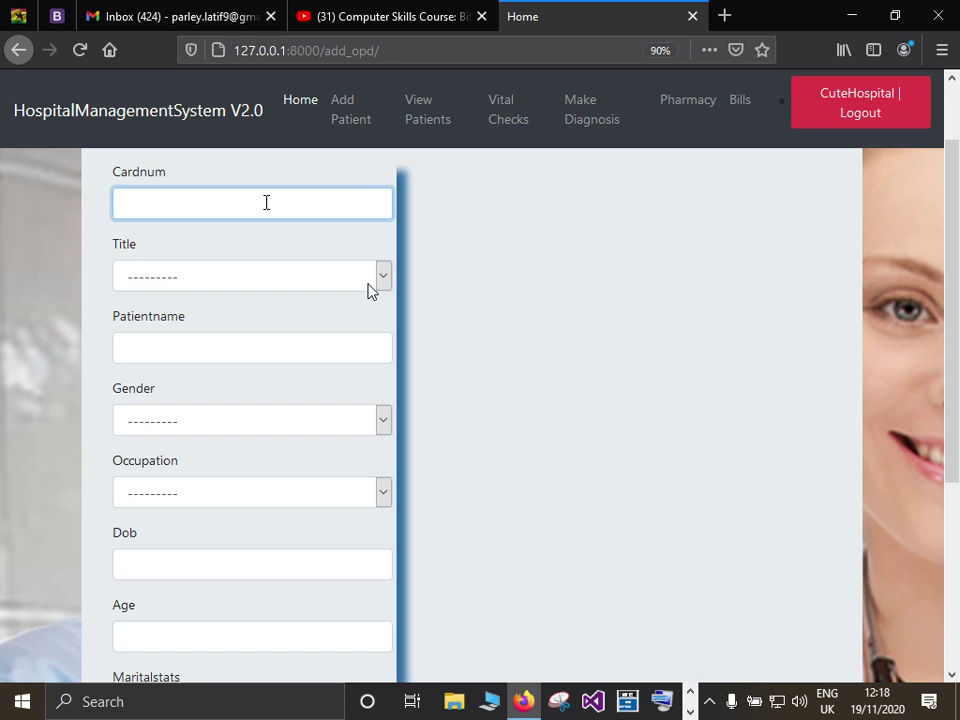
pyautogui.write('1027')
pyautogui.click(380, 284)
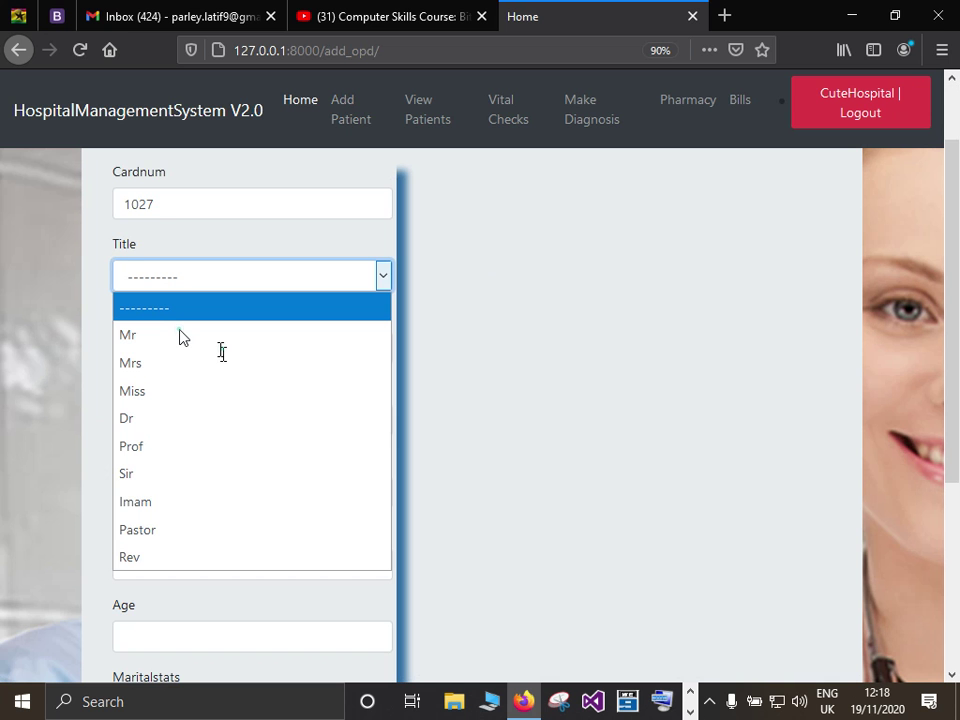
pyautogui.click(180, 337)
pyautogui.click(220, 349)
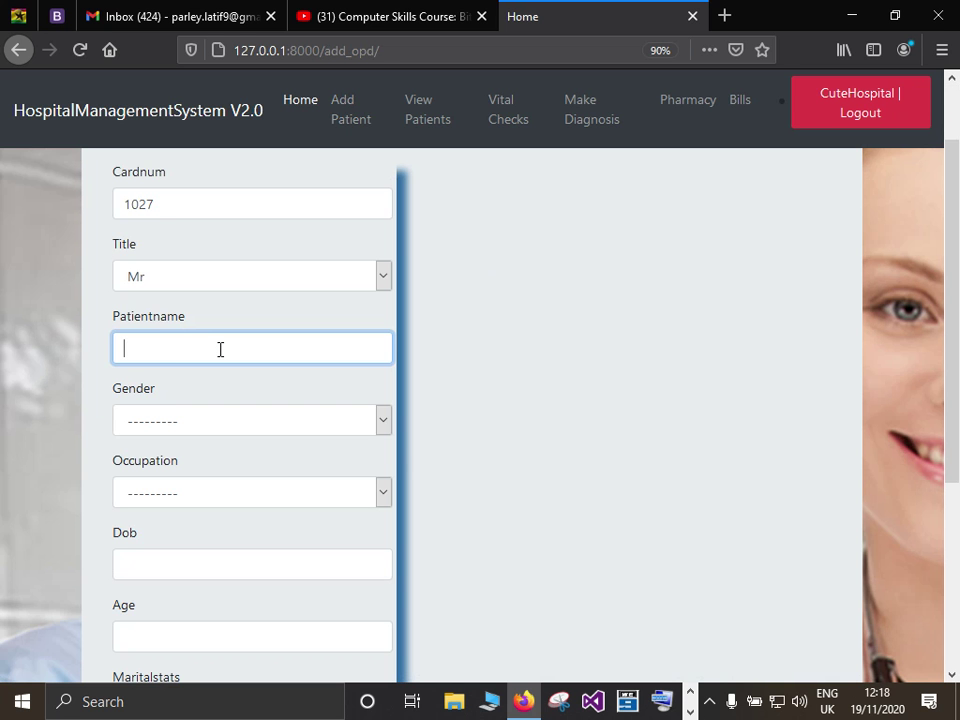
pyautogui.write('John Doe')
pyautogui.click(383, 421)
pyautogui.click(390, 497)
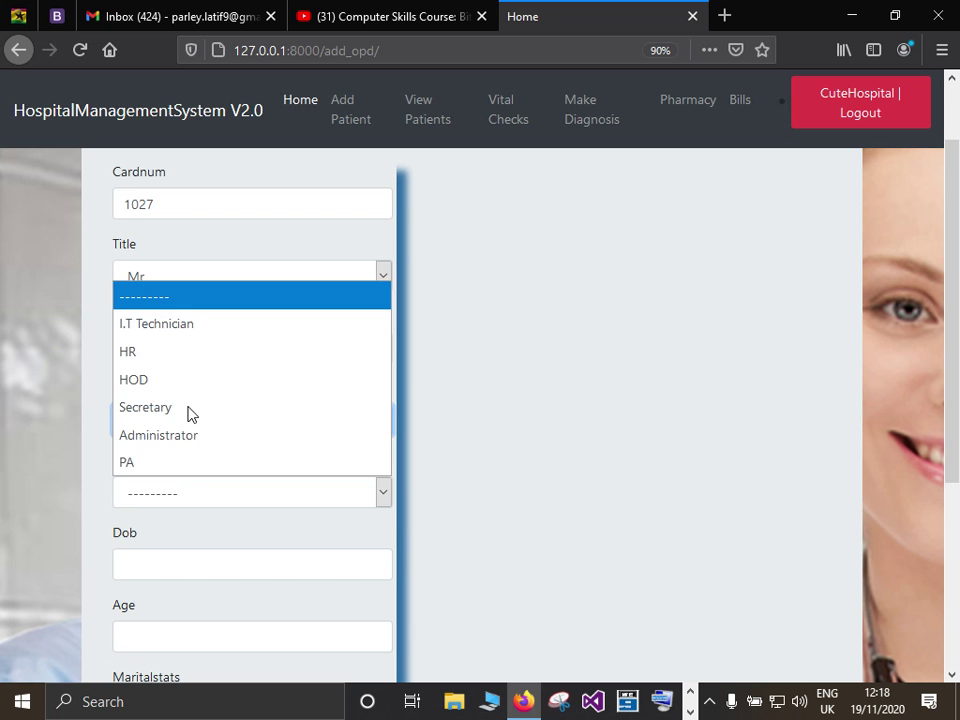
pyautogui.click(172, 427)
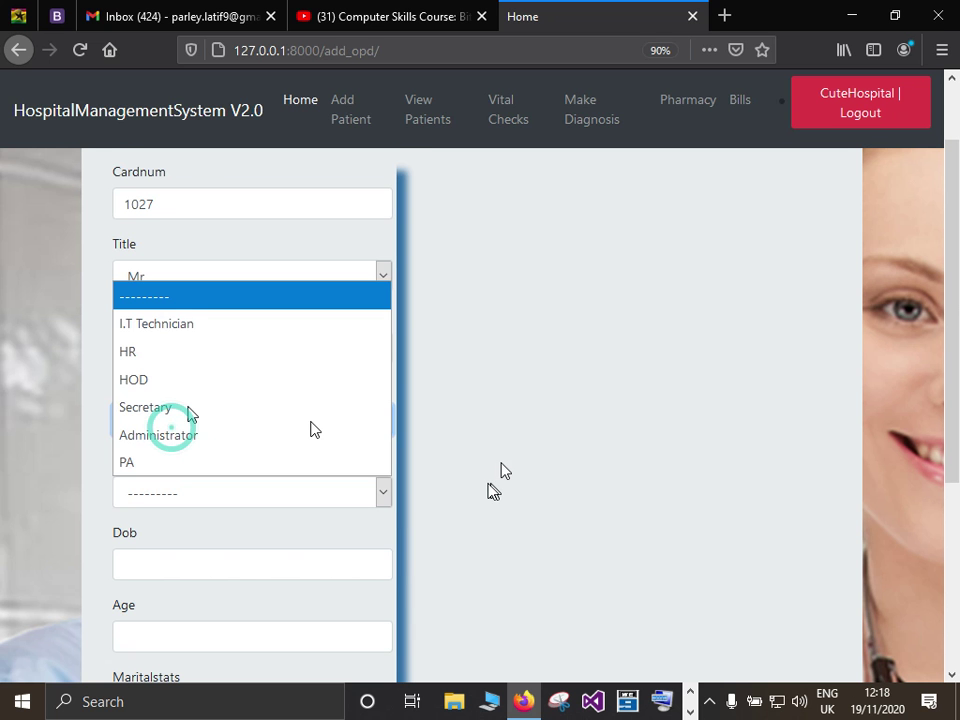
pyautogui.scroll(-3, 272, 293)
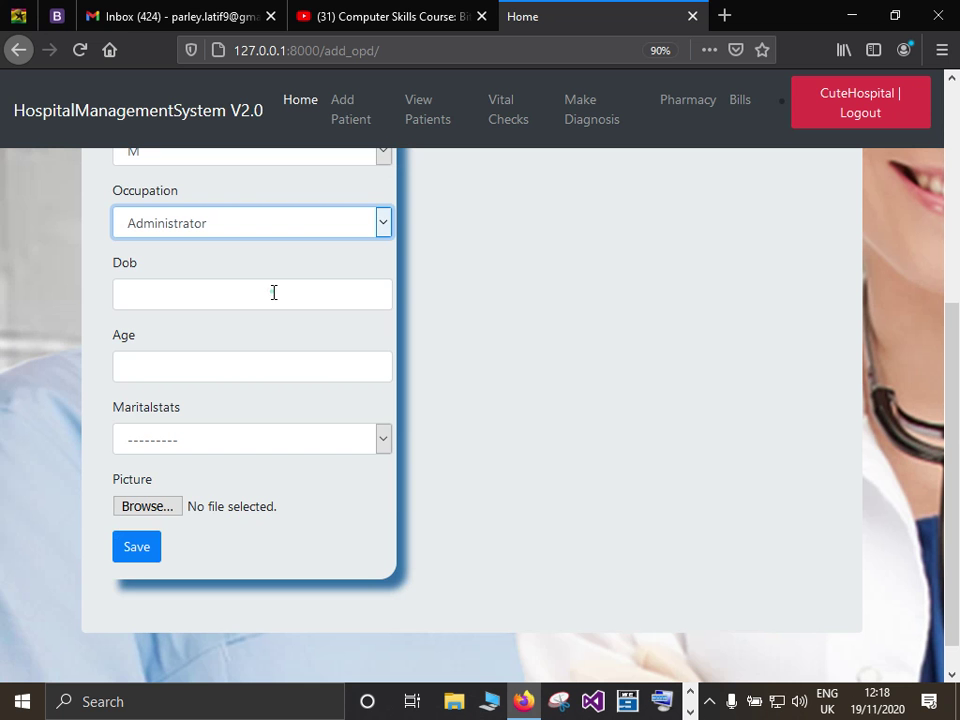
# Enter birth date 02/05/1981, age 39 and marital status Md.
pyautogui.click(273, 292)
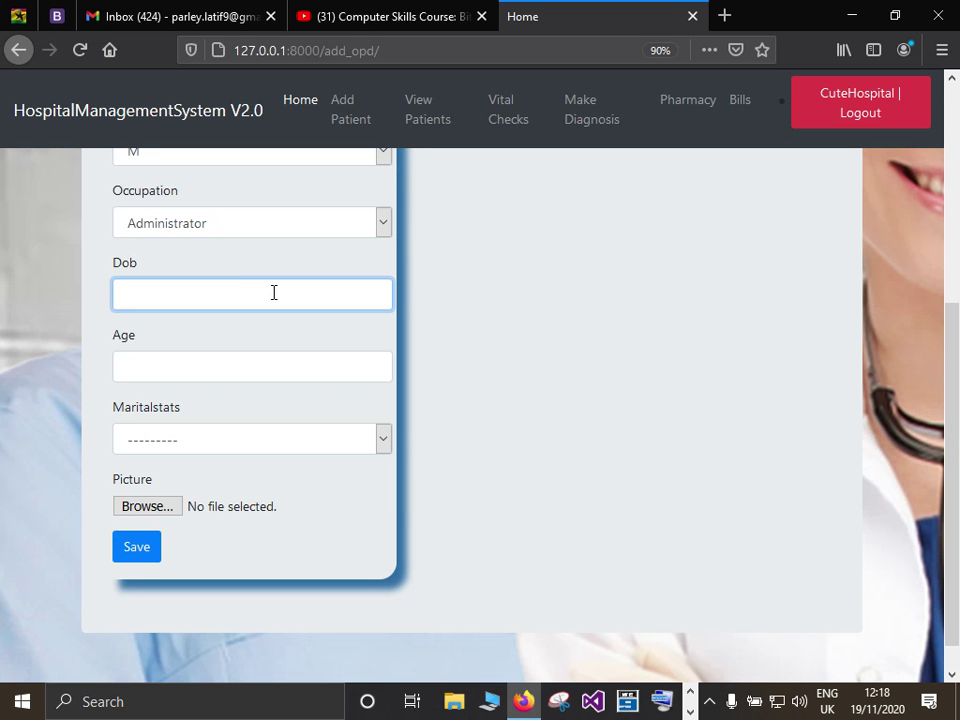
pyautogui.write('02/05/19')
pyautogui.click(156, 367)
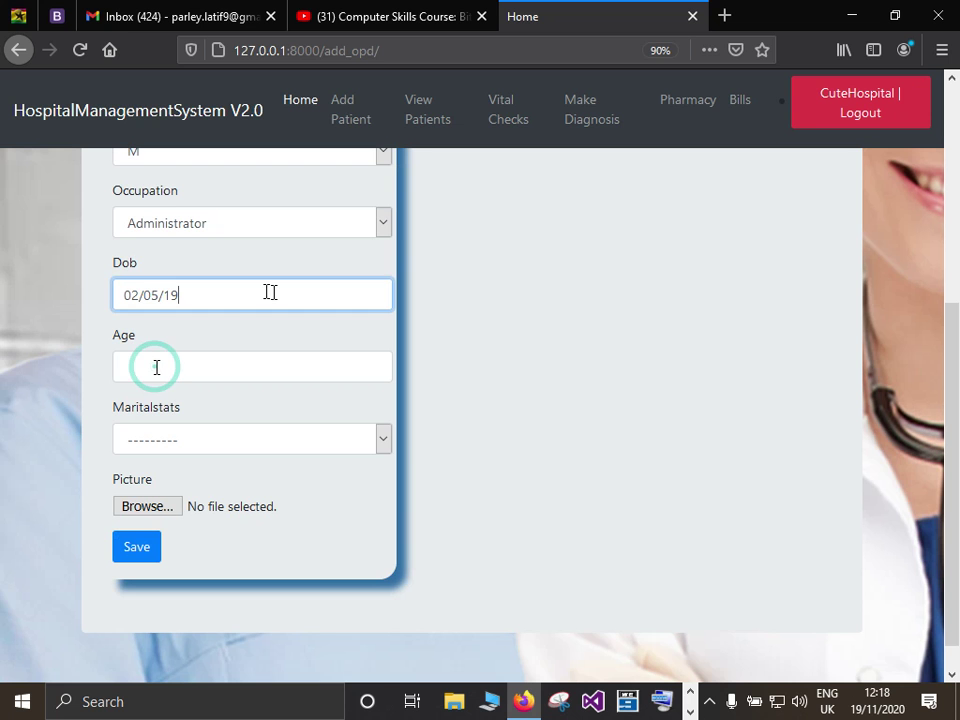
pyautogui.write('81')
pyautogui.write('39')
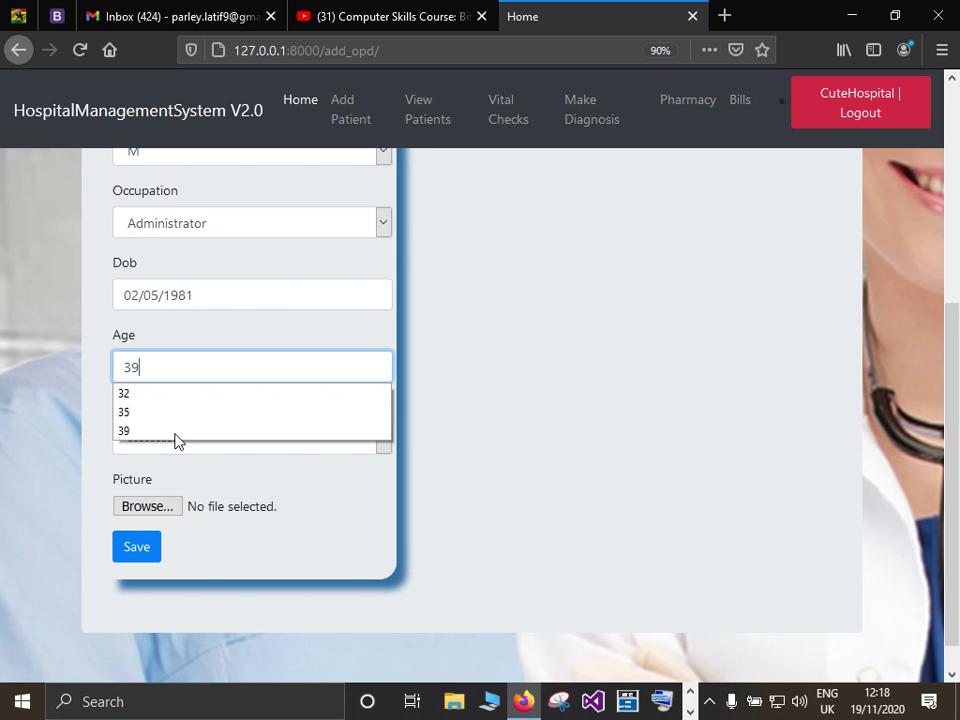
pyautogui.click(378, 446)
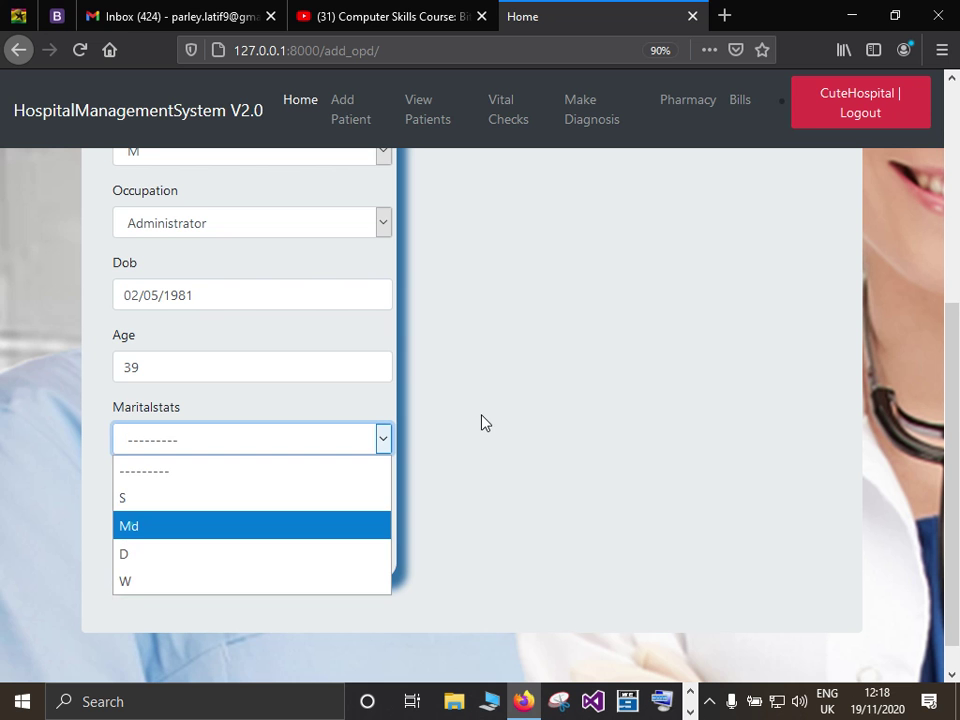
pyautogui.click(168, 518)
# Attach a two.jpg as the patient picture and save the new patient.
pyautogui.click(168, 513)
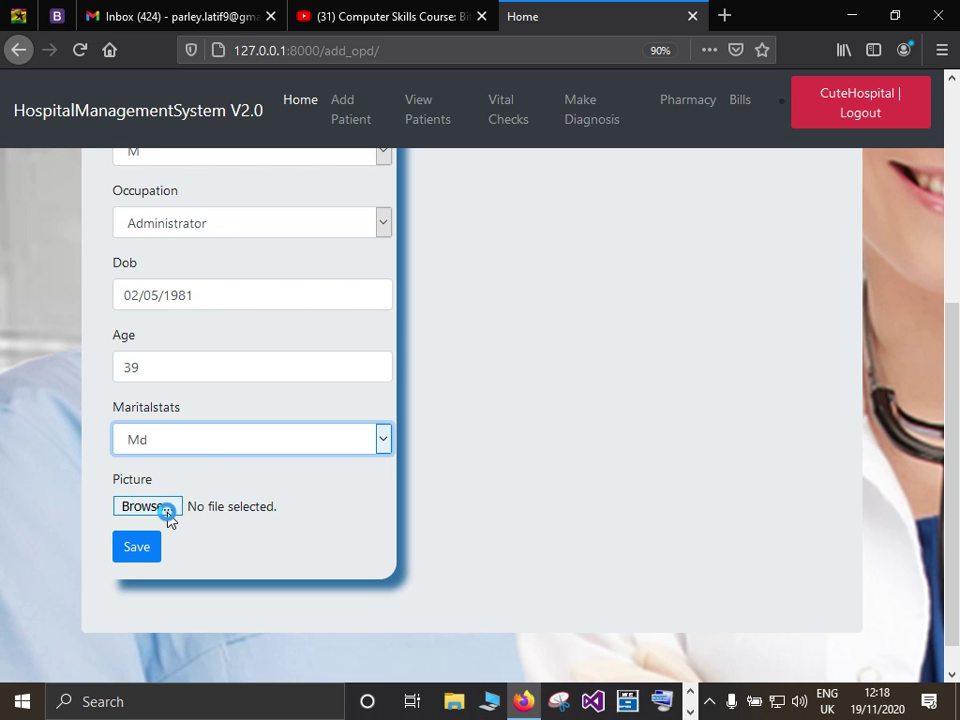
pyautogui.click(168, 513)
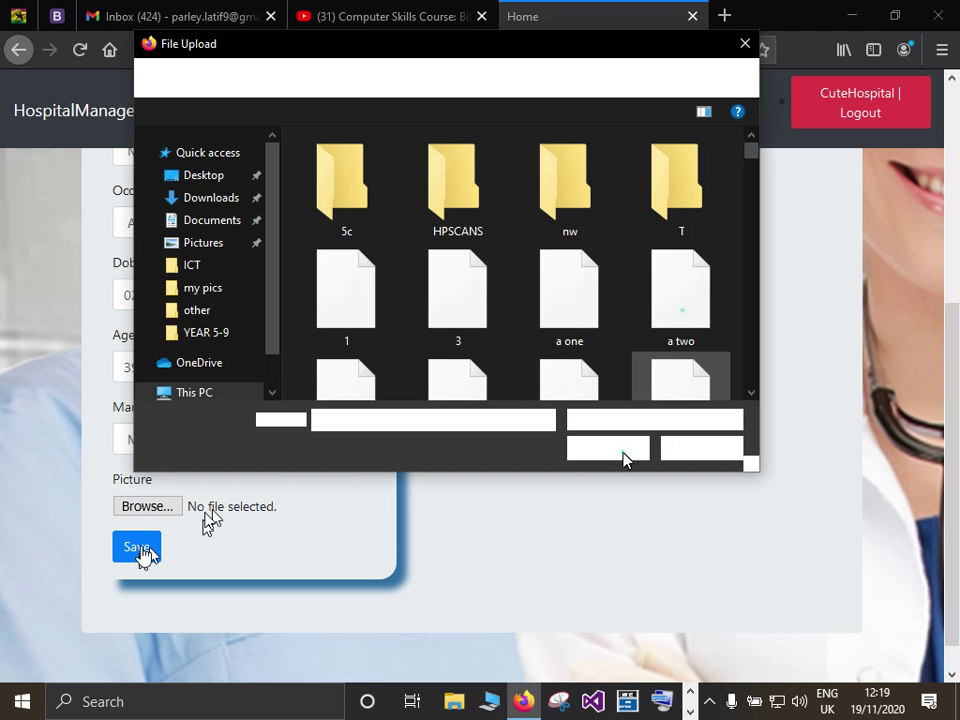
pyautogui.click(623, 458)
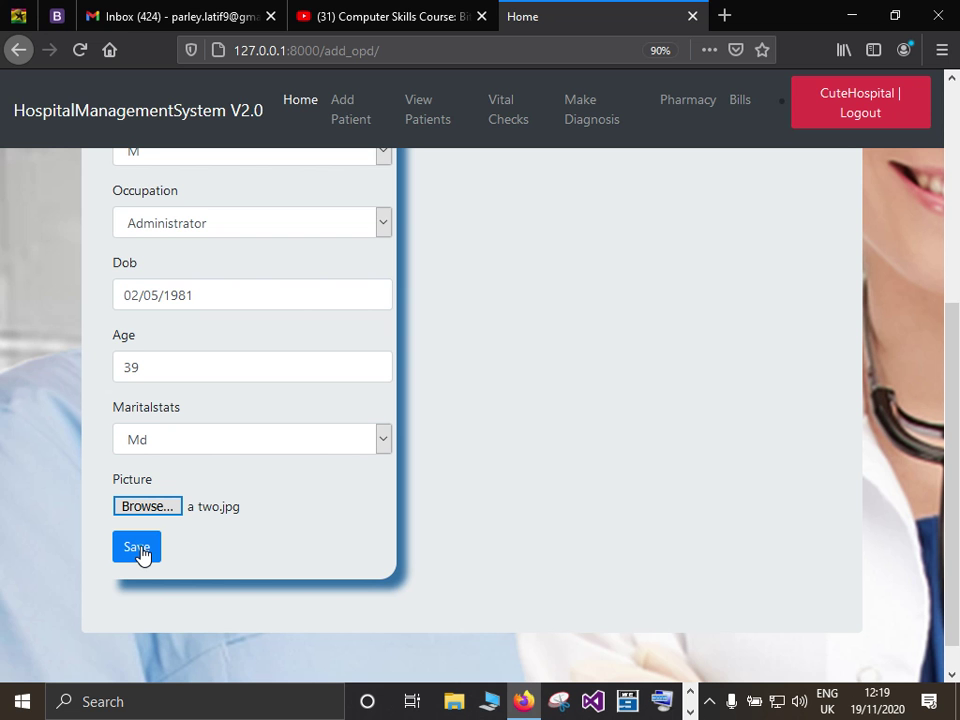
pyautogui.click(141, 553)
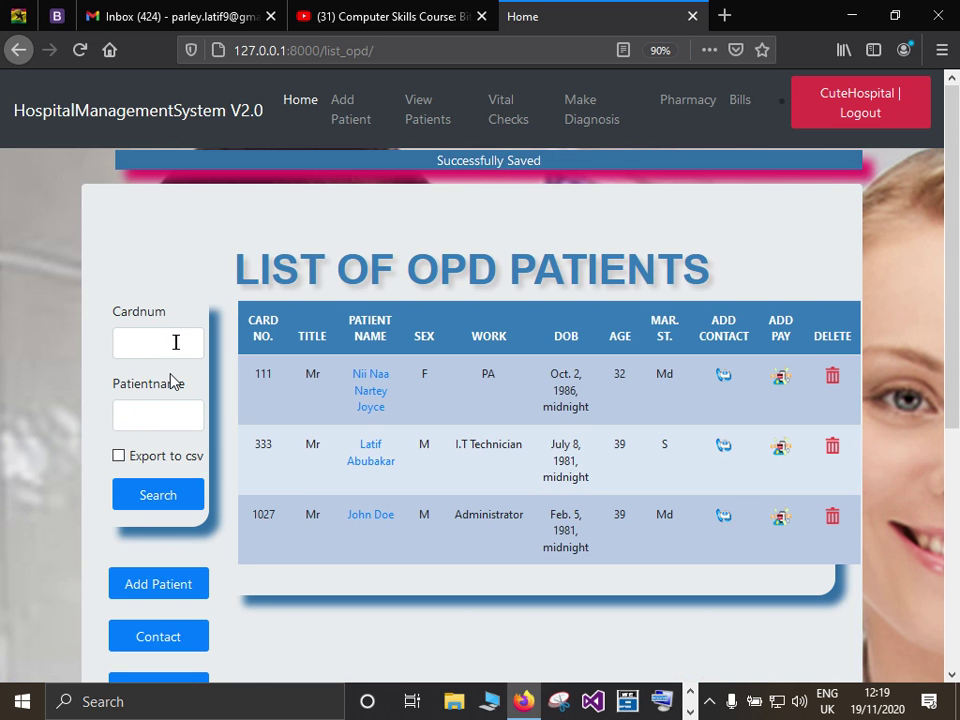
# Search the OPD list by the new patient's card number and open its Add Contact form.
pyautogui.click(168, 345)
pyautogui.write('10')
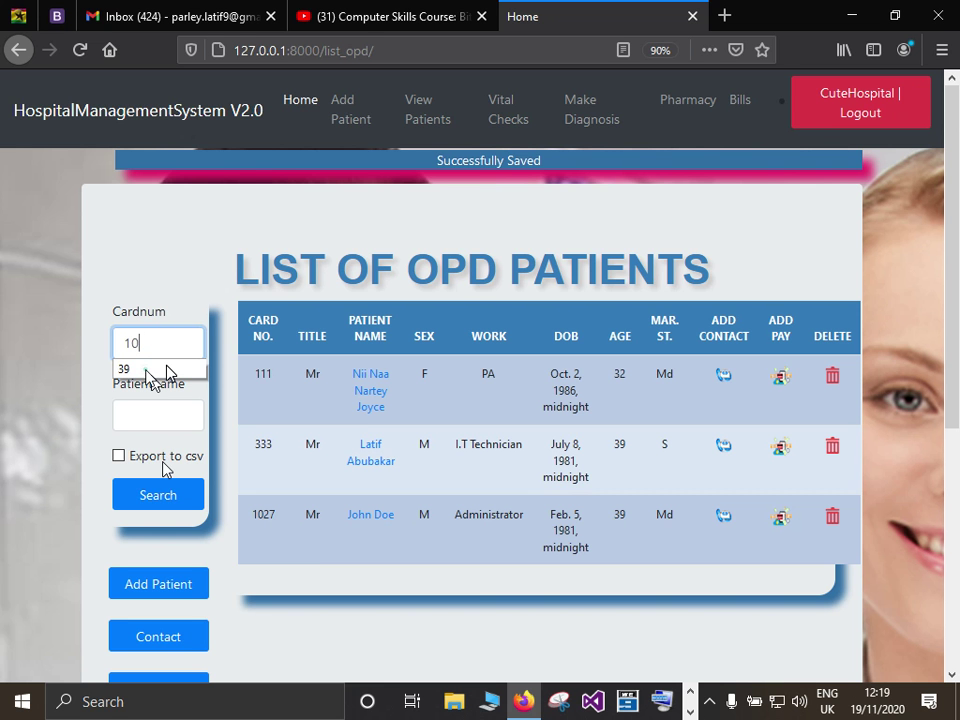
pyautogui.write('2')
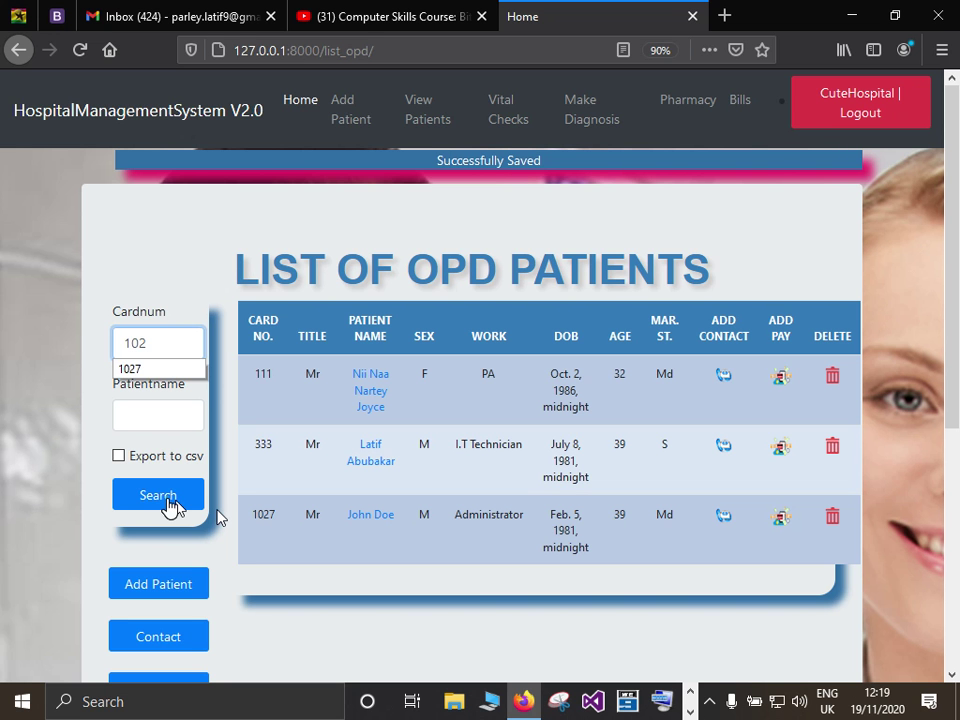
pyautogui.write('7')
pyautogui.click(168, 505)
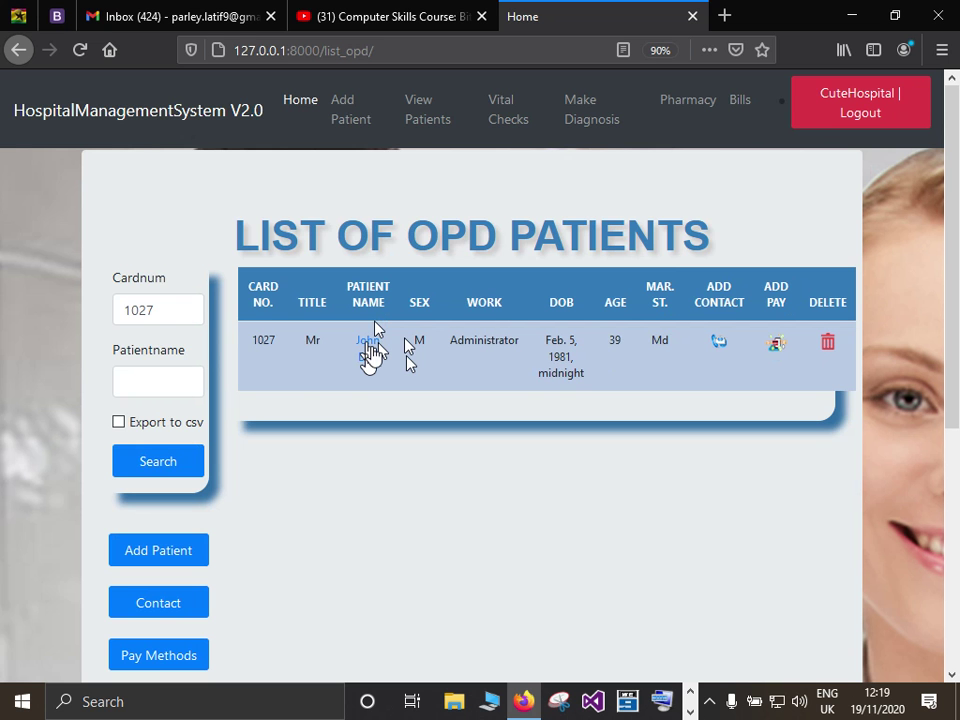
pyautogui.click(719, 344)
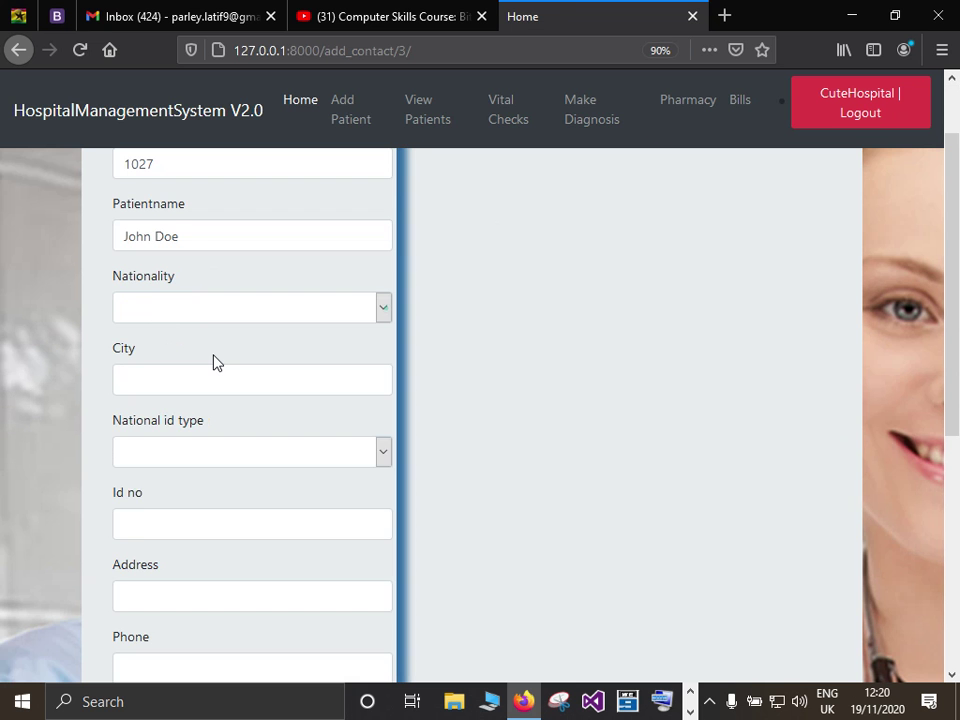
# Set nationality Ghana, city Accra, and enter the Ghana Card ID number.
pyautogui.click(216, 308)
pyautogui.click(225, 370)
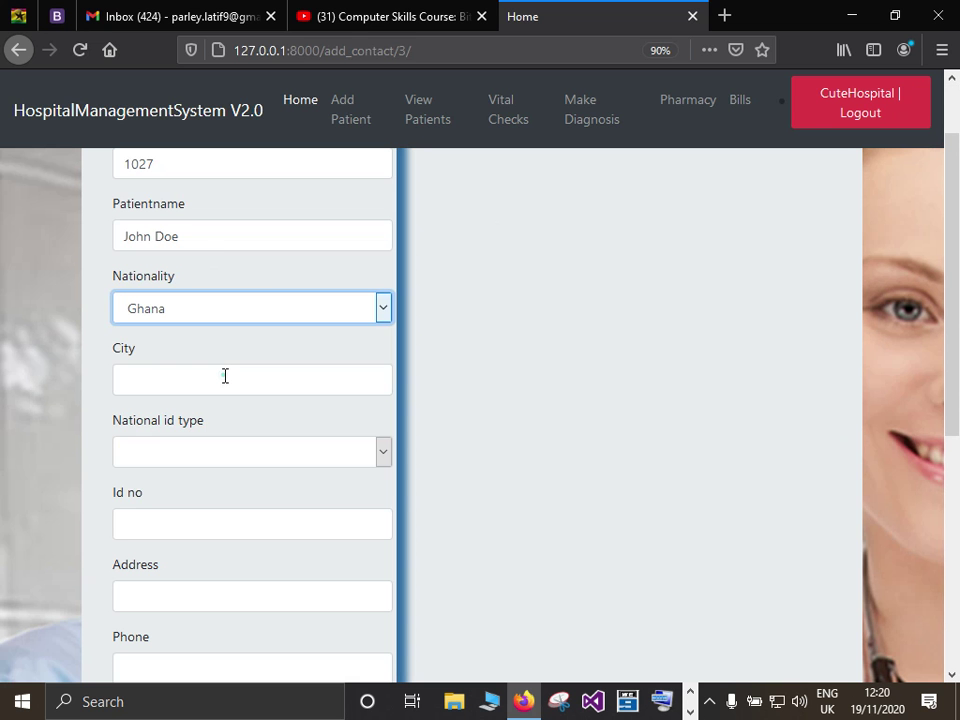
pyautogui.click(225, 376)
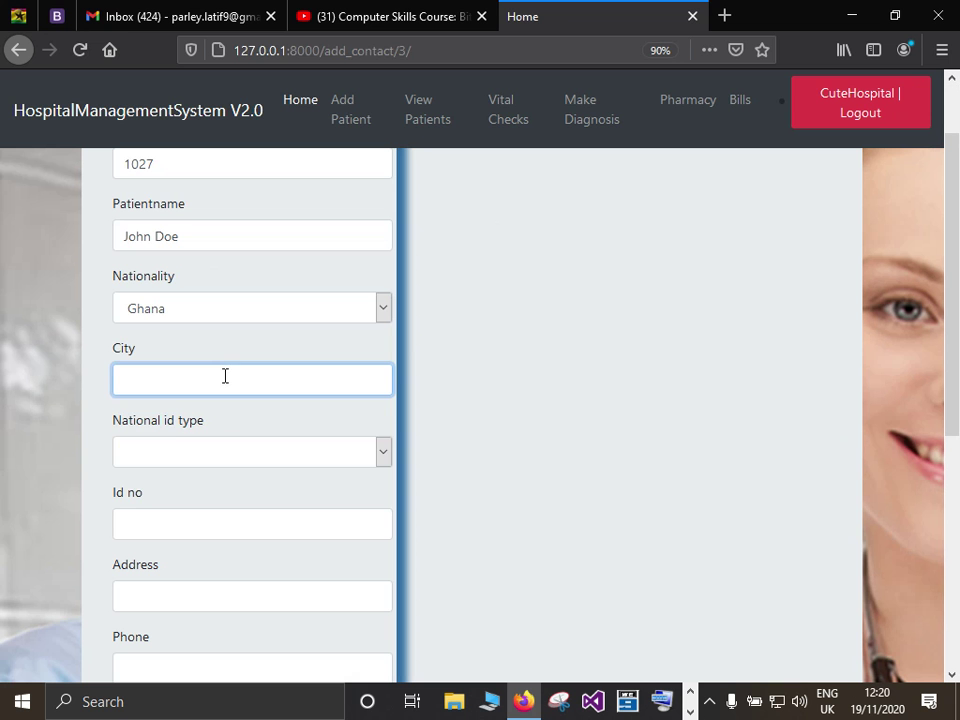
pyautogui.write('Accra')
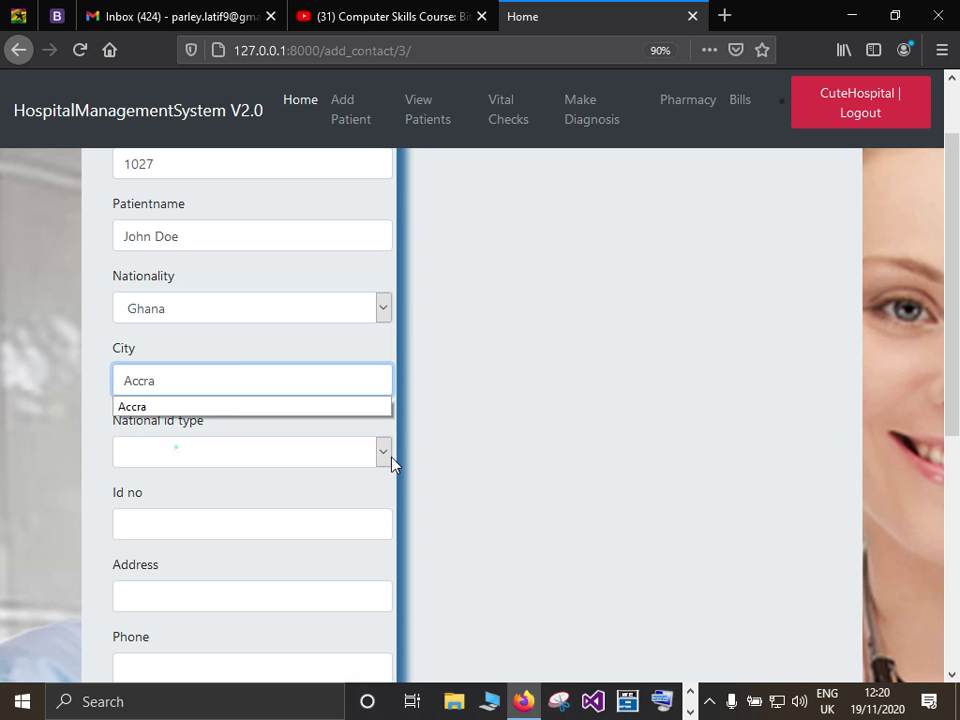
pyautogui.click(389, 456)
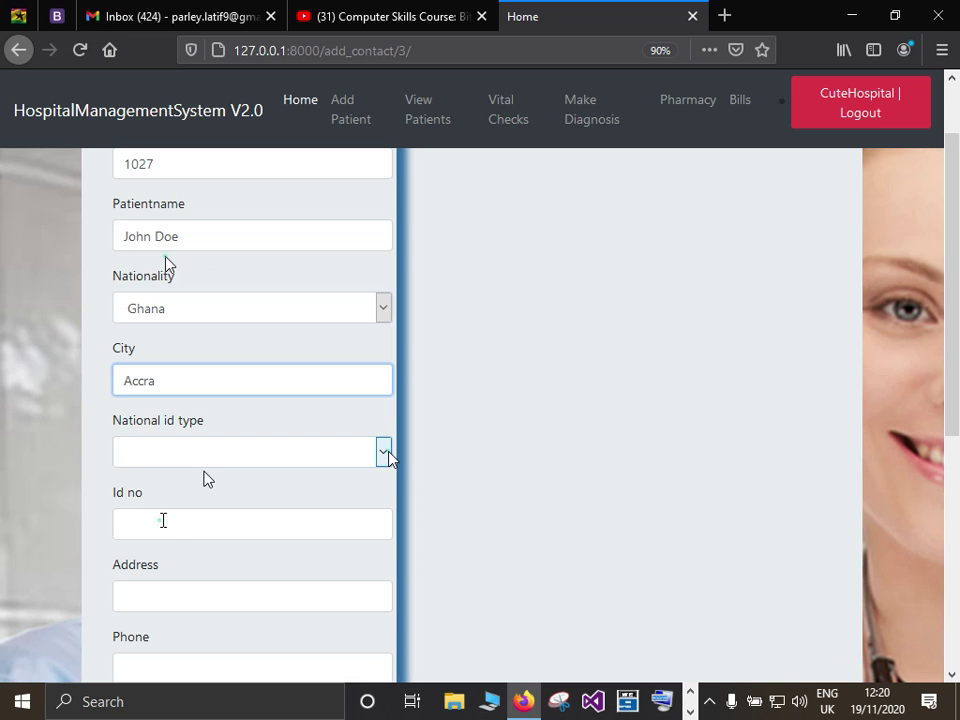
pyautogui.click(163, 520)
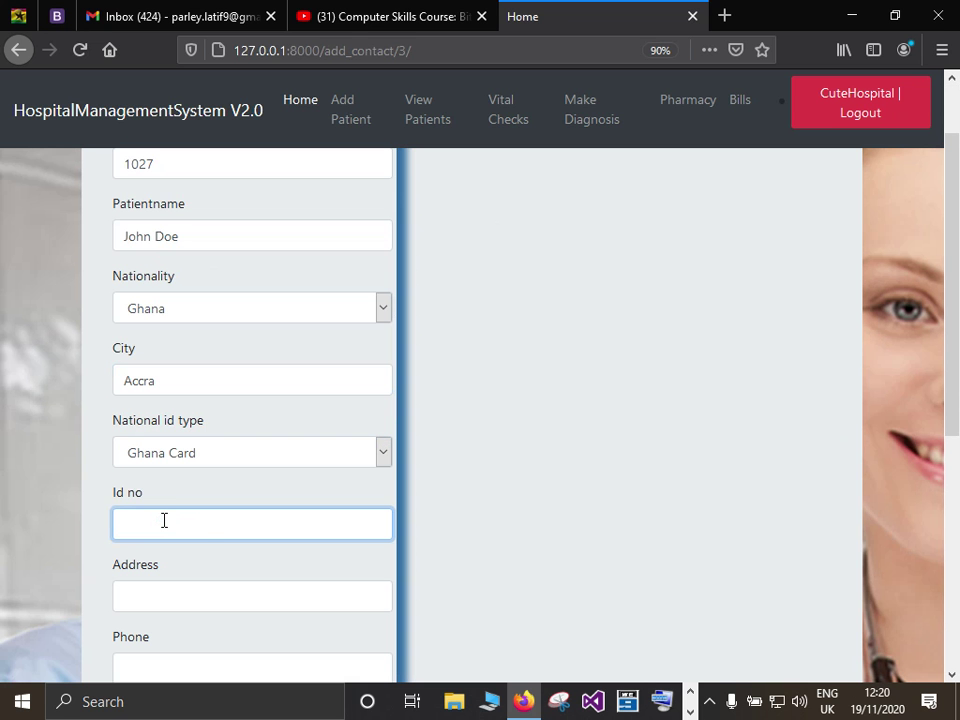
pyautogui.write('102412')
# Fill in the patient's street address, phone number and e-mail address.
pyautogui.scroll(-2, 200, 412)
pyautogui.click(200, 412)
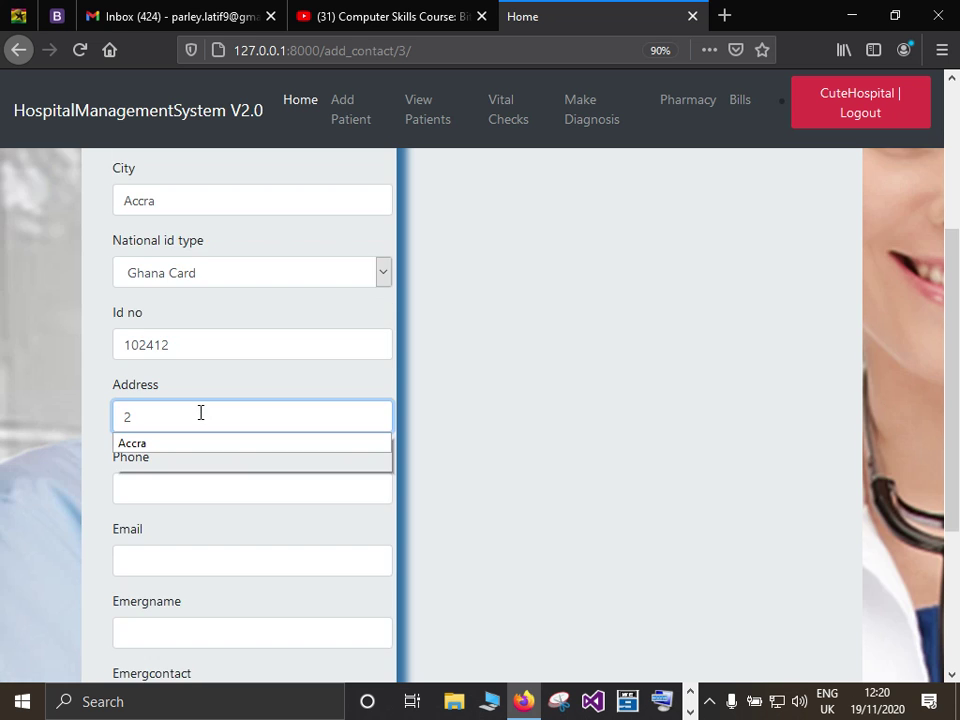
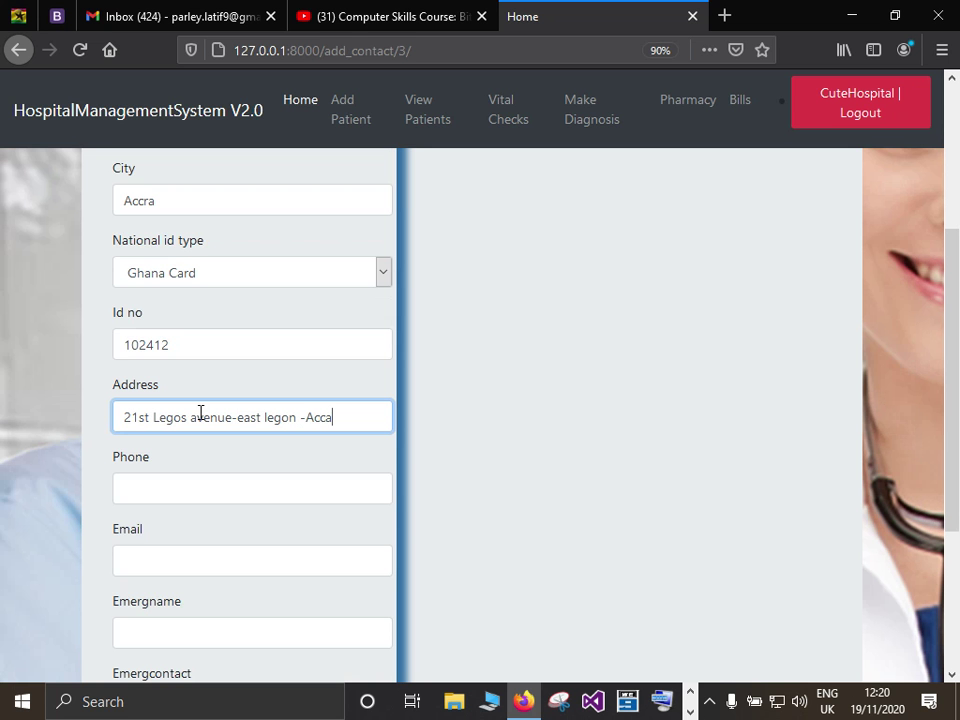
pyautogui.click(164, 484)
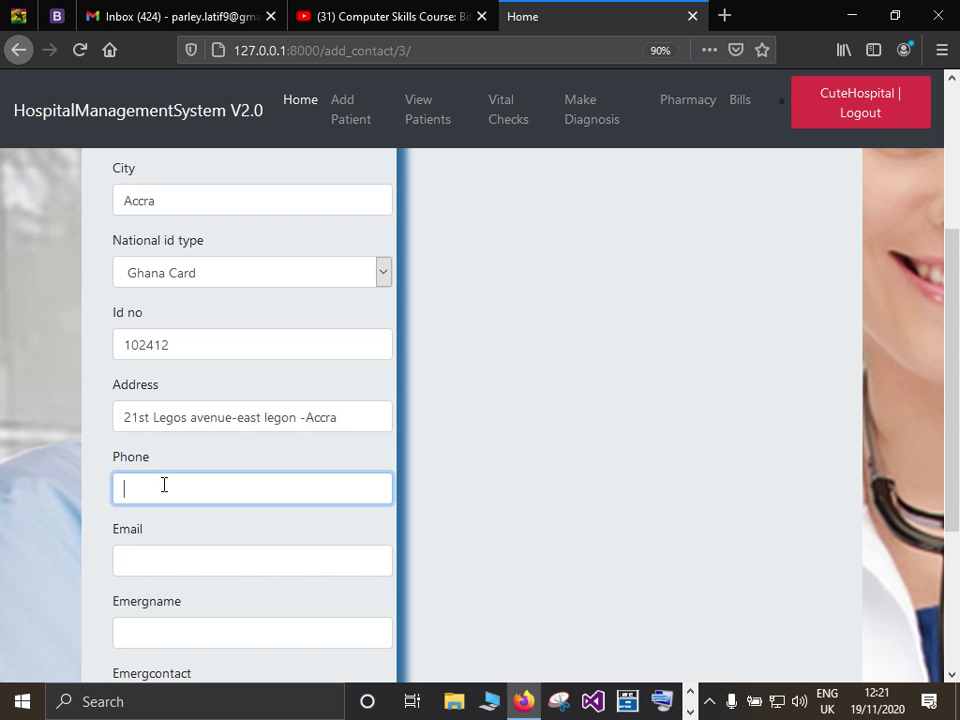
pyautogui.click(168, 556)
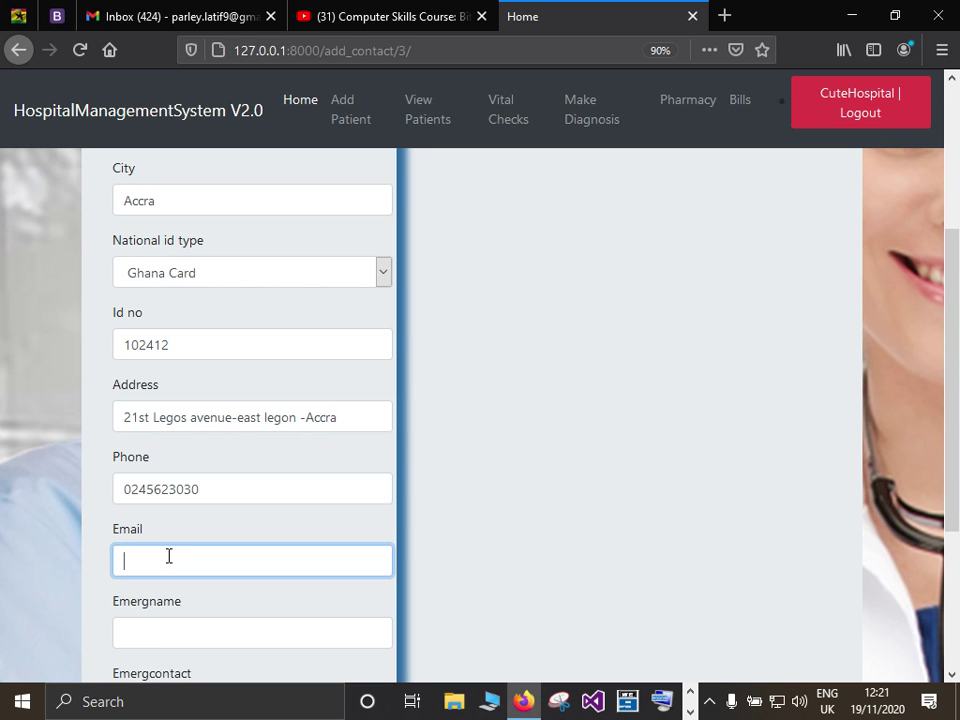
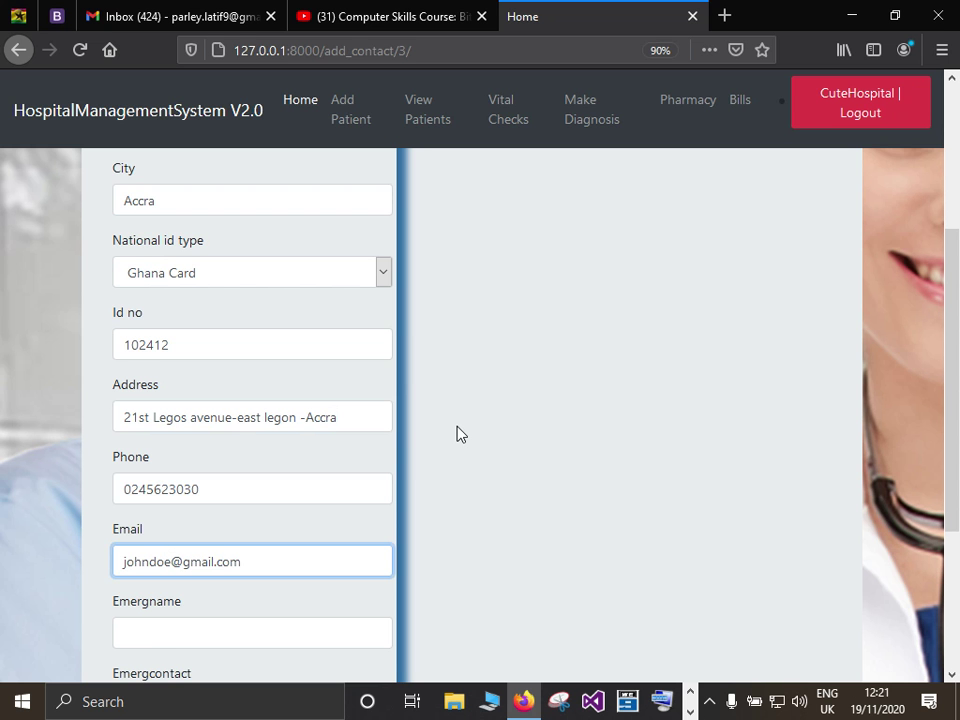
# Add the emergency contact's name and number, relationship Uncle, and save the contact details.
pyautogui.scroll(-1, 460, 433)
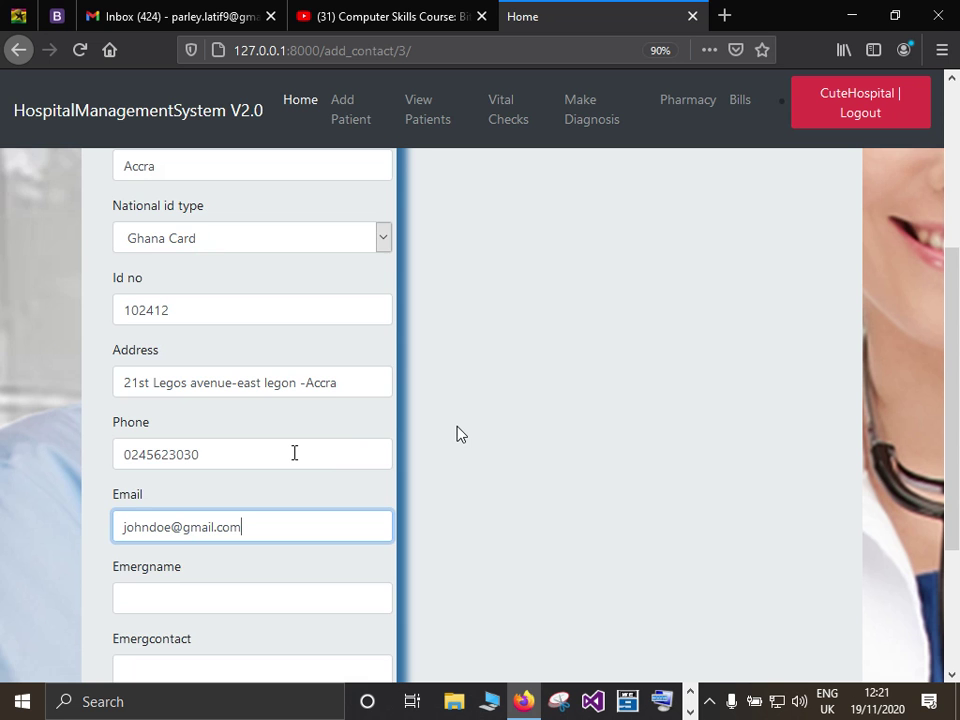
pyautogui.scroll(-3, 294, 453)
pyautogui.click(294, 453)
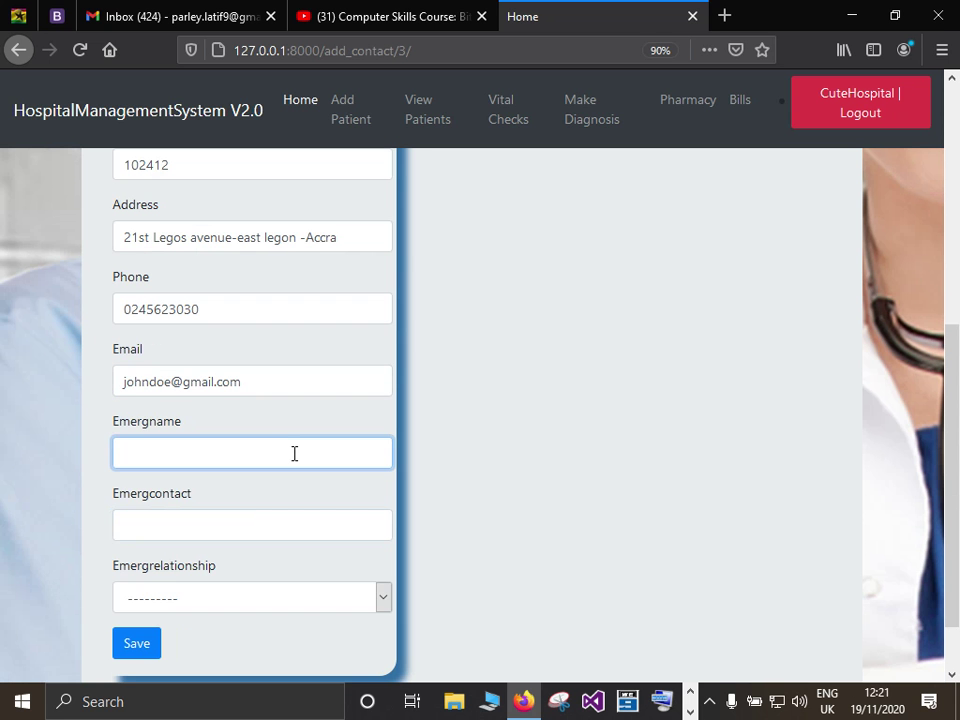
pyautogui.write('Joe Doe')
pyautogui.click(230, 528)
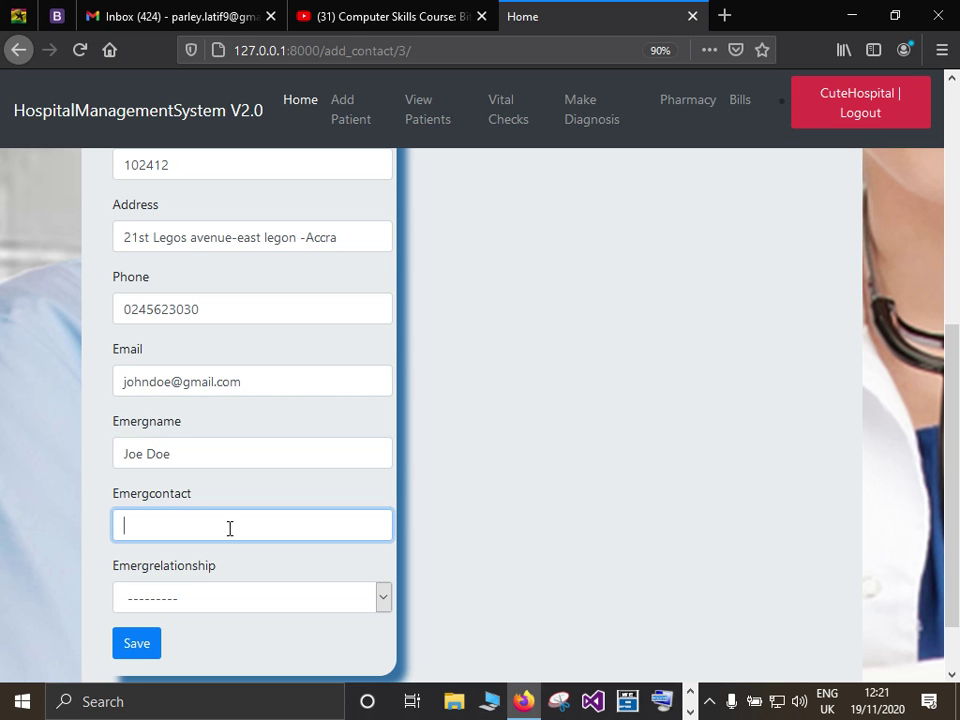
pyautogui.write('02')
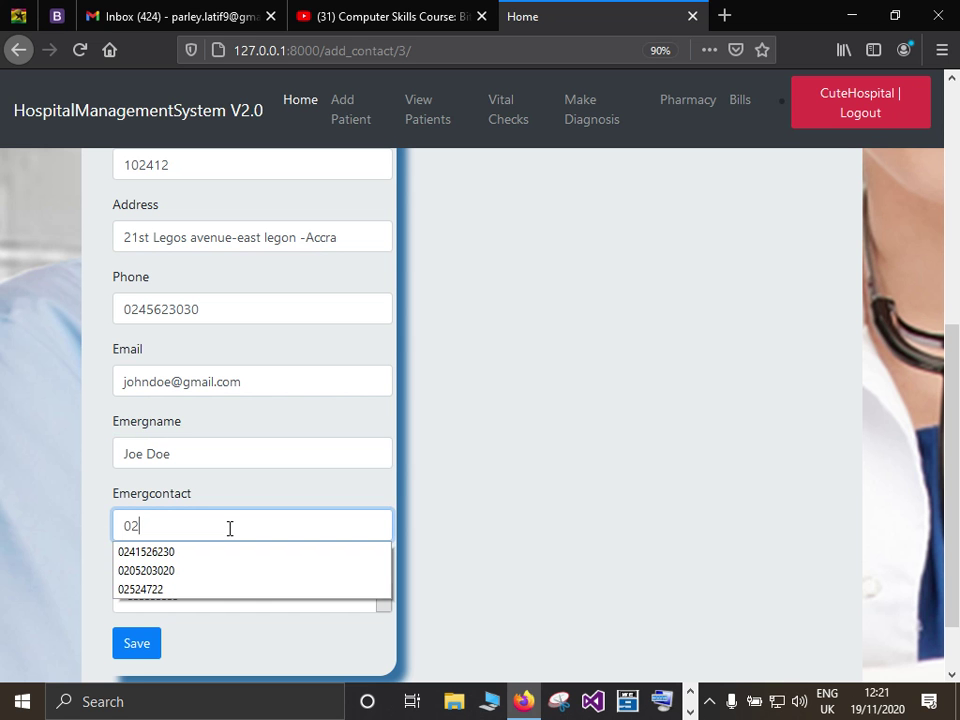
pyautogui.click(195, 570)
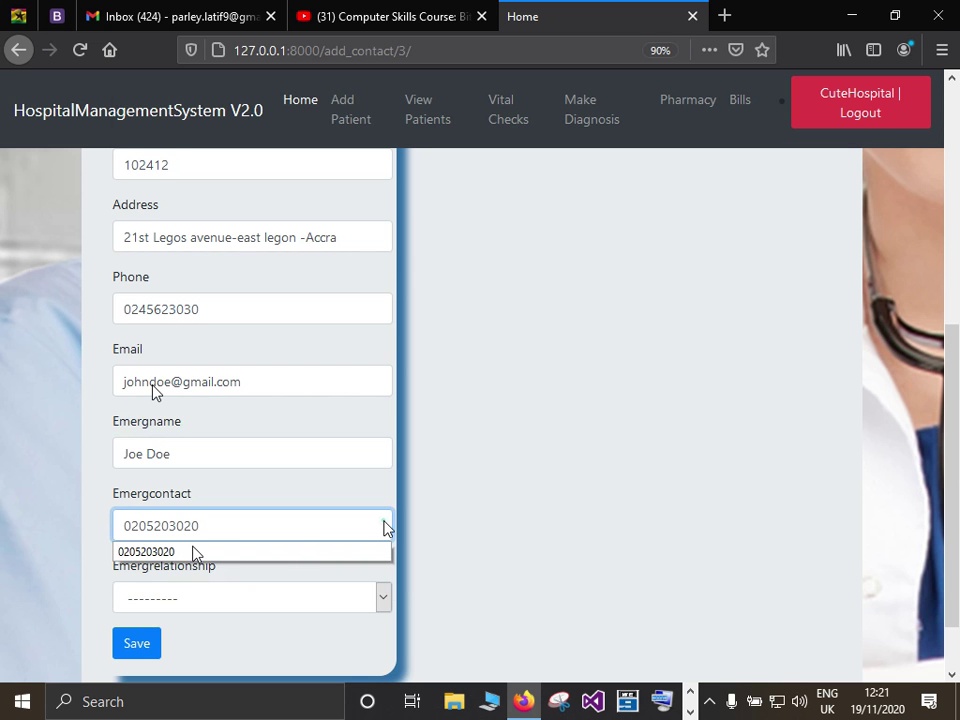
pyautogui.scroll(-2, 155, 392)
pyautogui.click(240, 524)
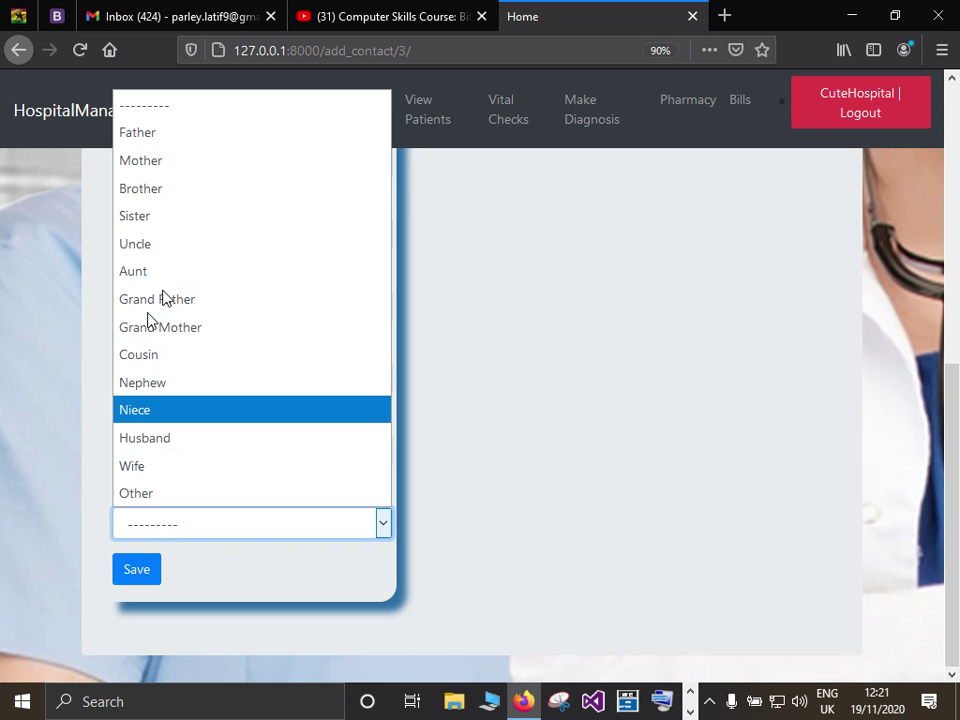
pyautogui.click(138, 245)
pyautogui.click(140, 570)
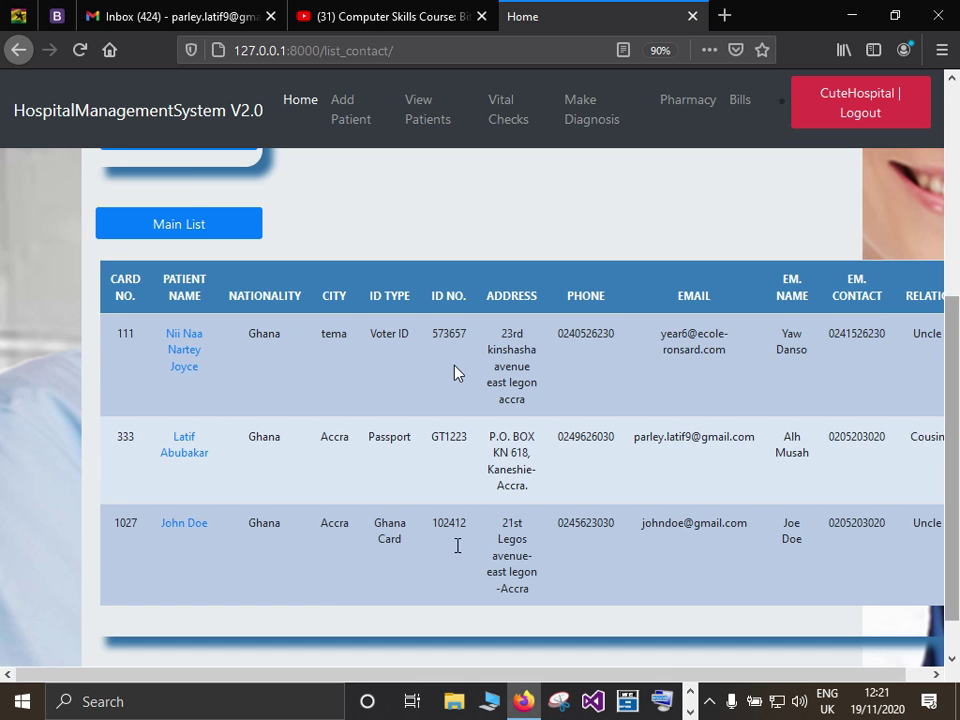
# Return to the Main List, filter it to the patient's card number, and open the payment form.
pyautogui.scroll(5, 197, 503)
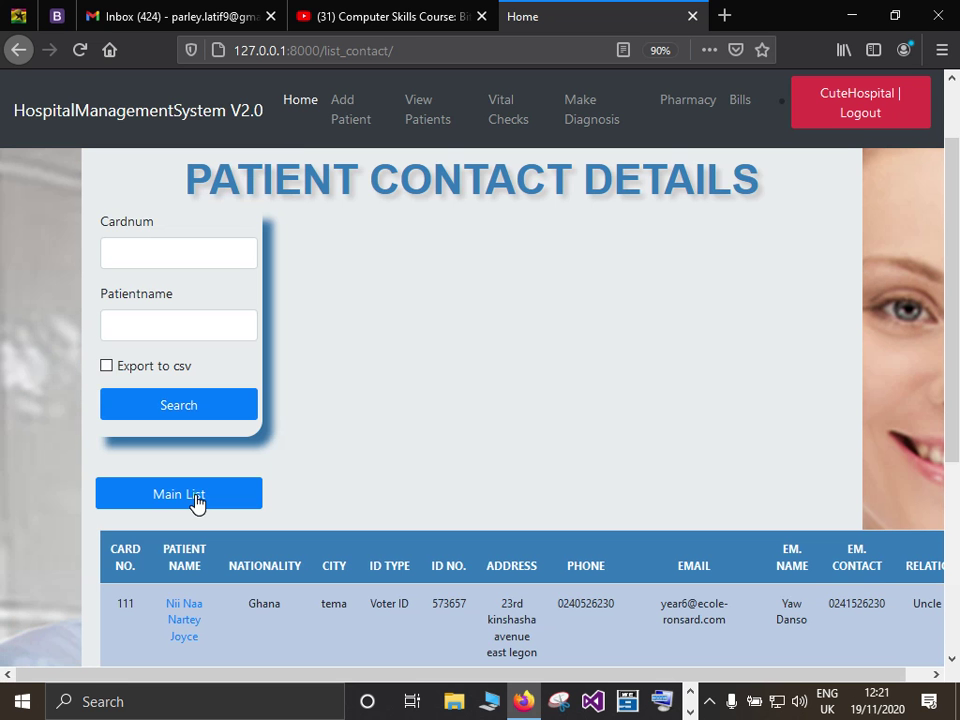
pyautogui.click(197, 500)
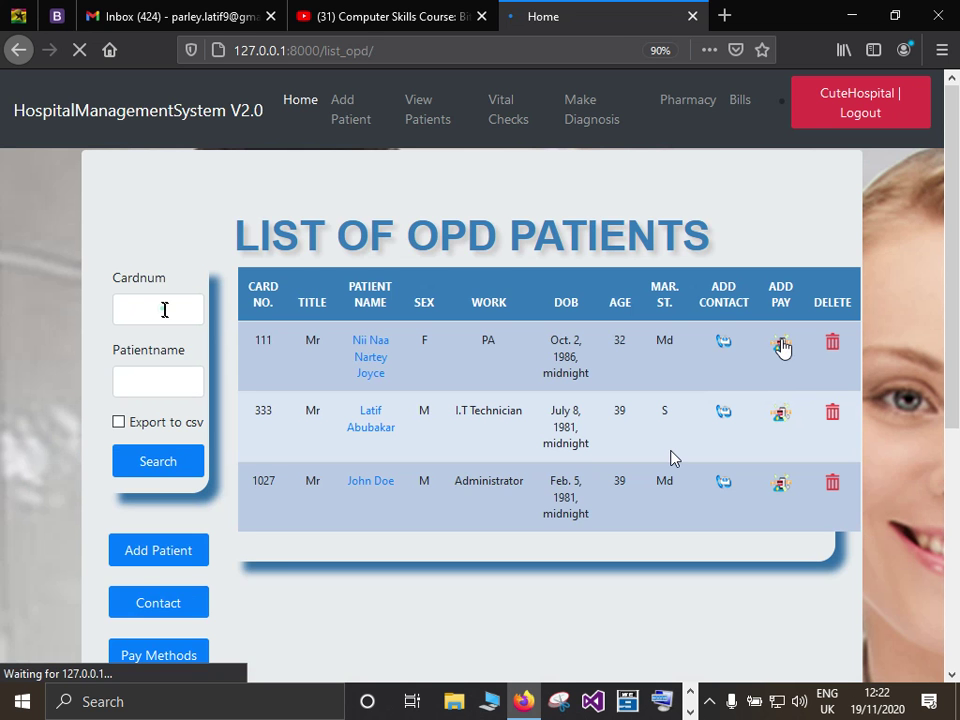
pyautogui.click(157, 309)
pyautogui.write('1027')
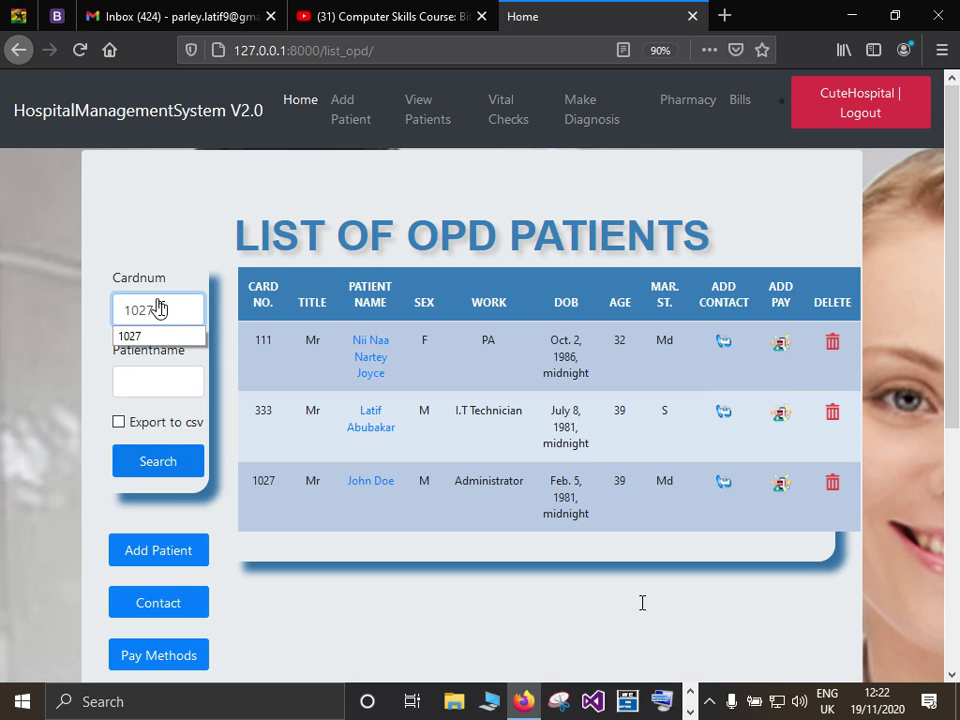
pyautogui.click(158, 461)
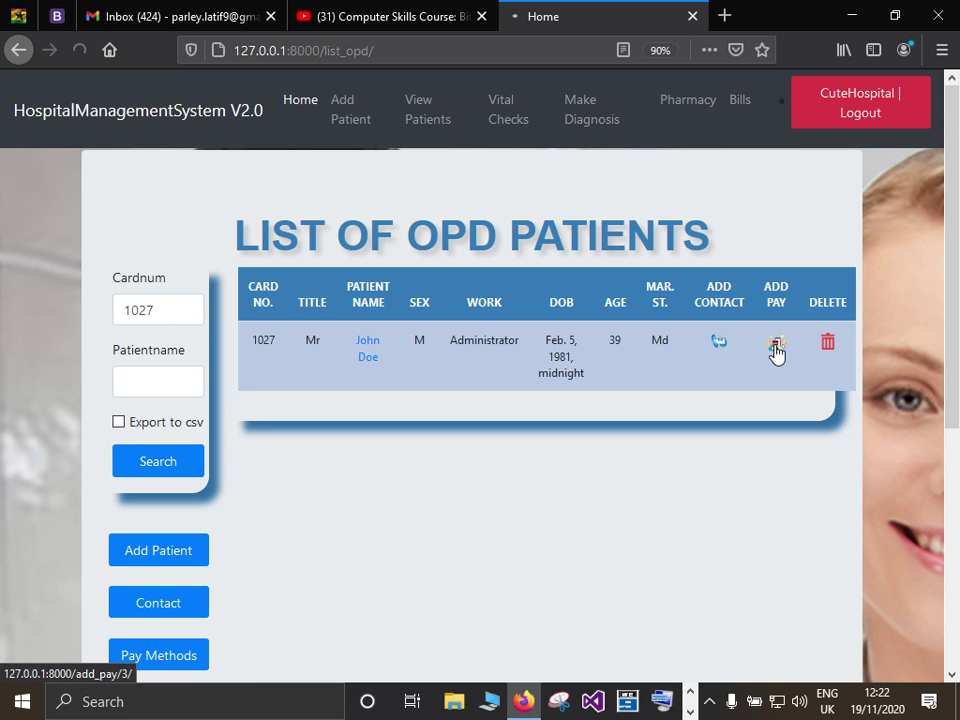
pyautogui.click(776, 345)
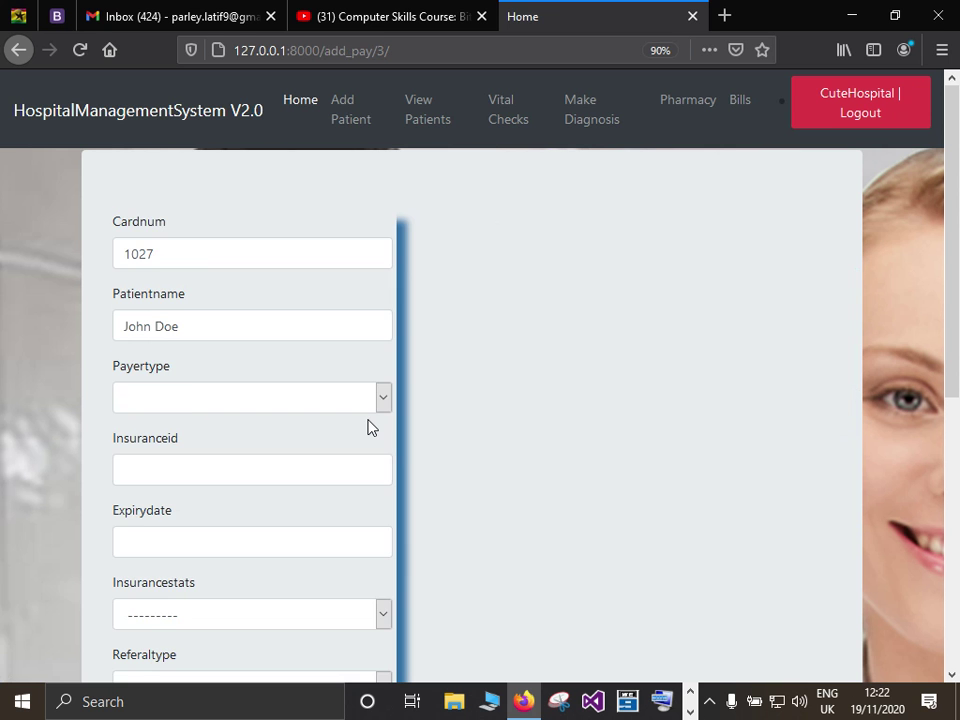
# Set payer type Health Insurance, enter the insurance ID and expiry date 01/05/2021.
pyautogui.click(376, 399)
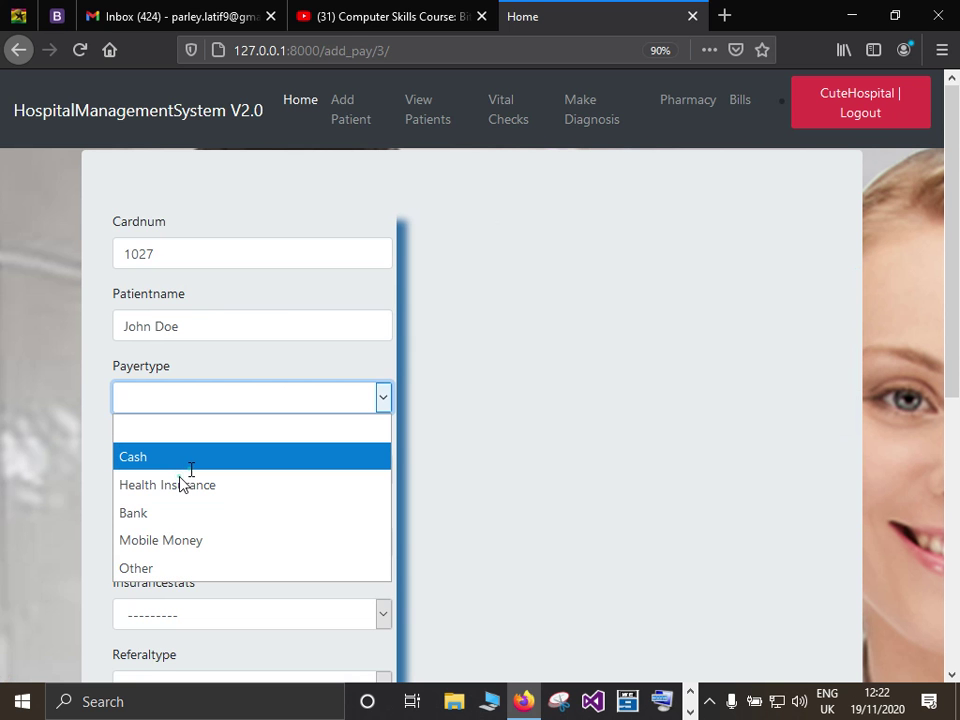
pyautogui.click(180, 484)
pyautogui.click(191, 470)
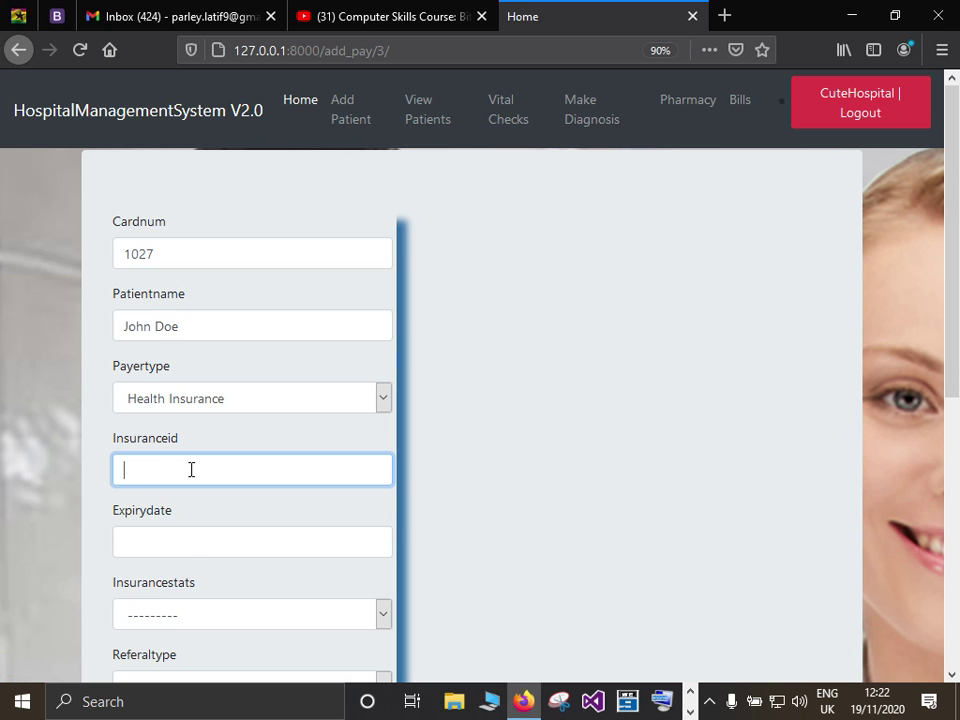
pyautogui.write('1027510')
pyautogui.click(187, 540)
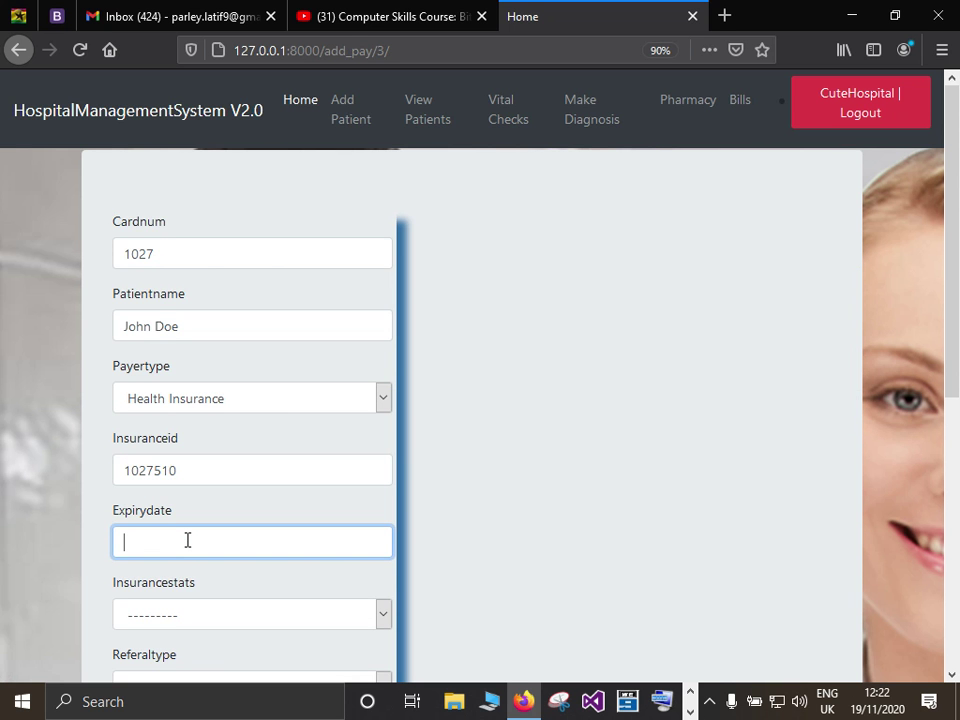
pyautogui.write('01/')
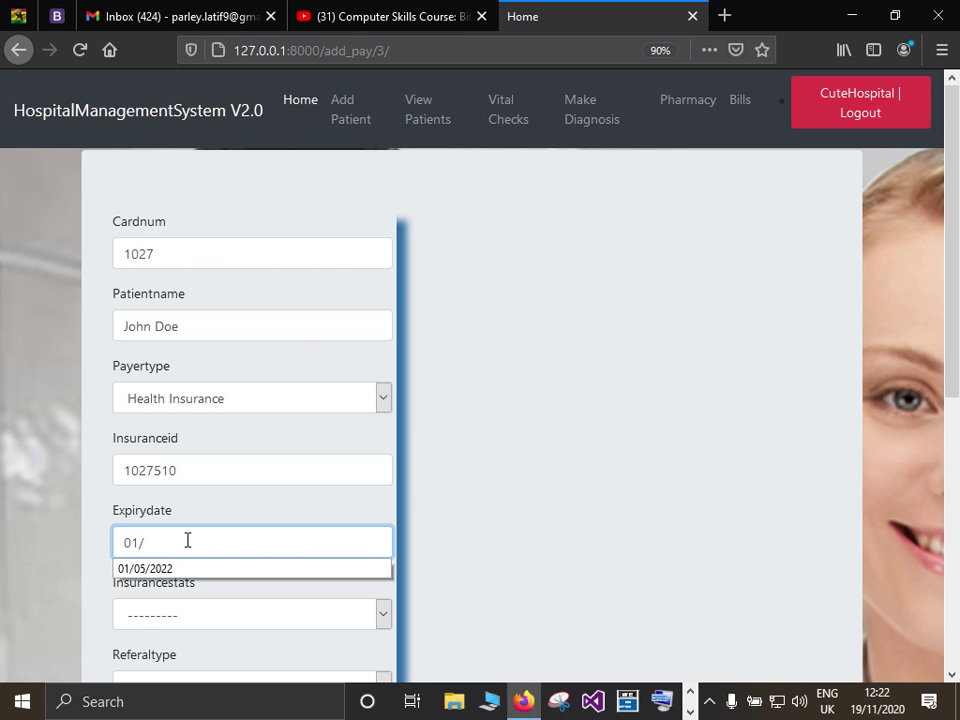
pyautogui.write('05/2021')
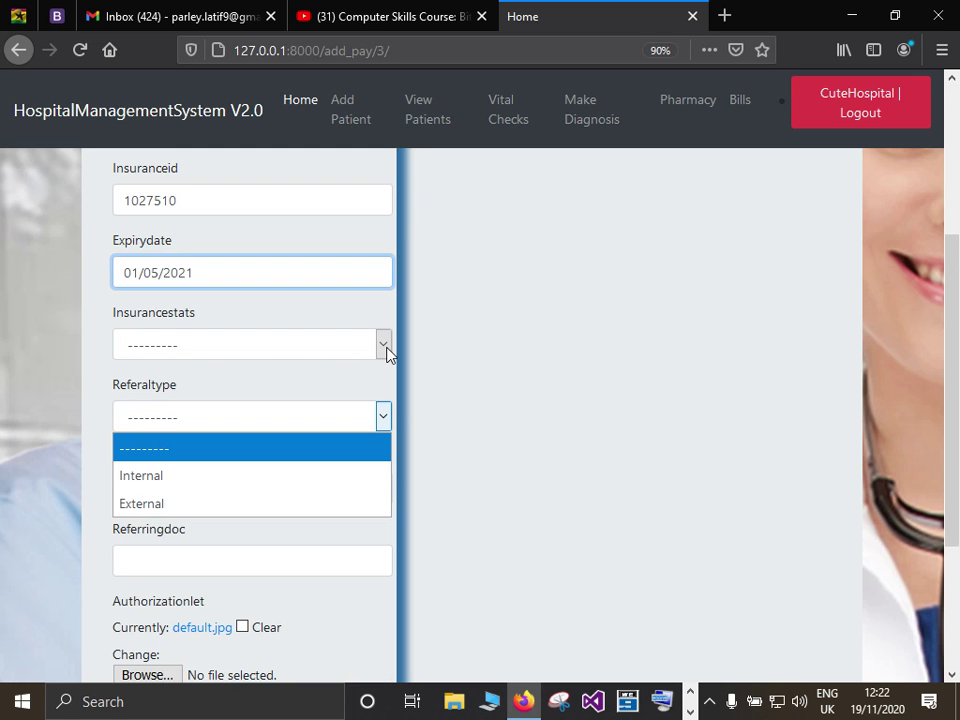
# Set insurance status Active, External referral from 37 military hospital, and the referring doctor's name.
pyautogui.click(165, 345)
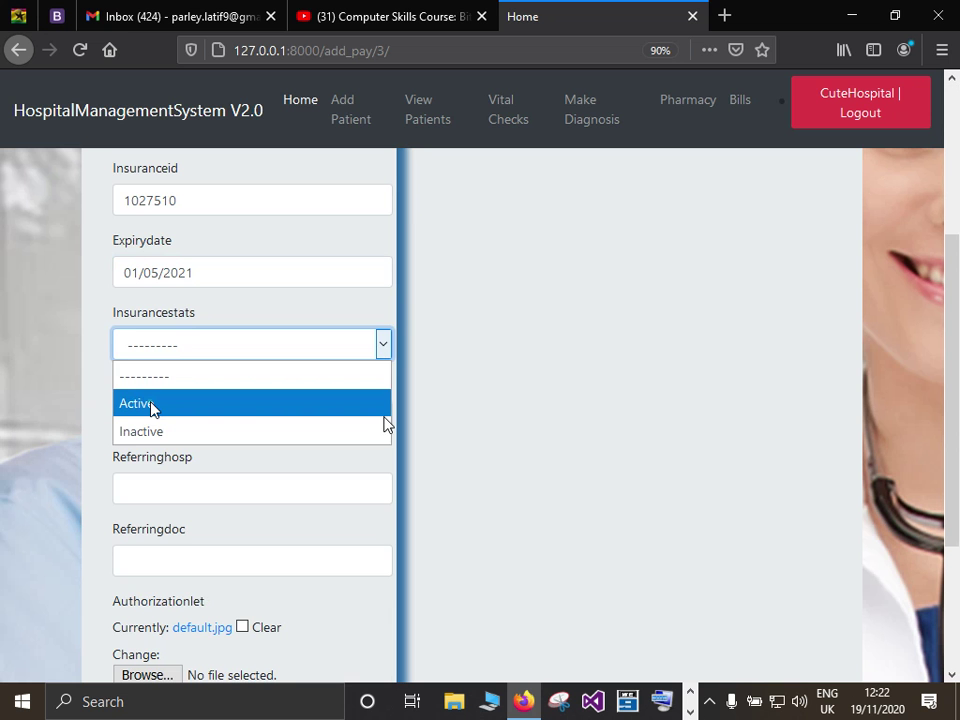
pyautogui.click(150, 404)
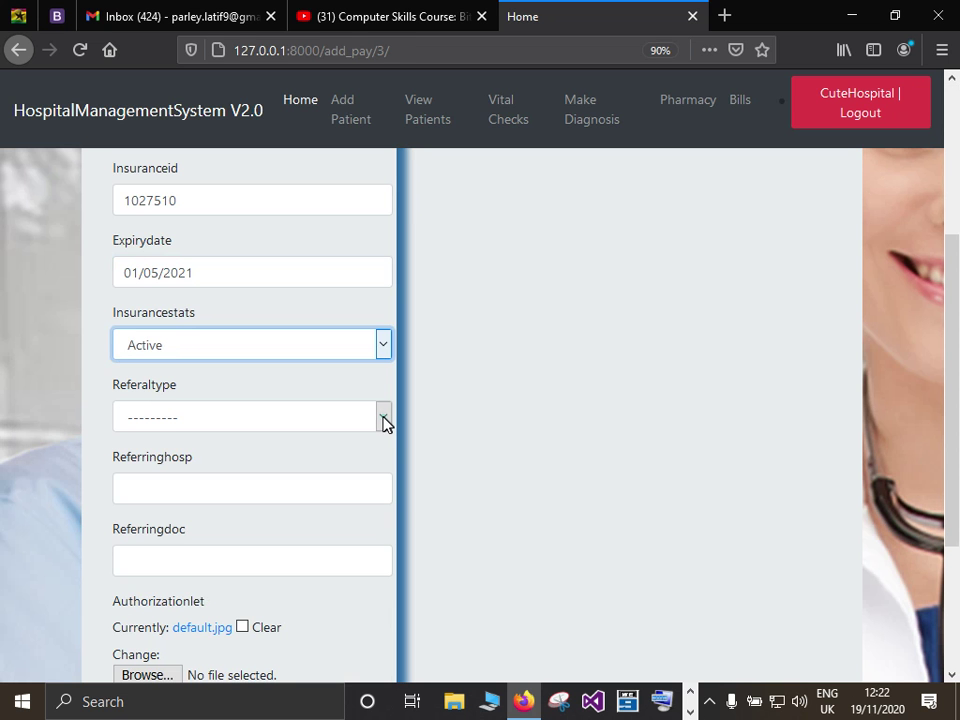
pyautogui.press('Tab')
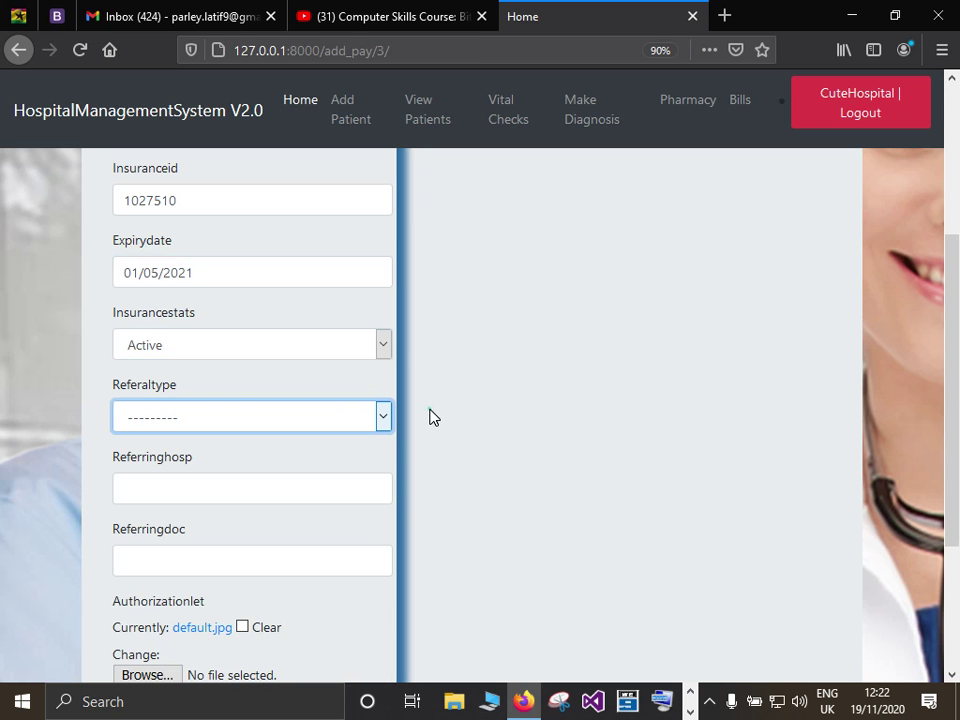
pyautogui.click(431, 417)
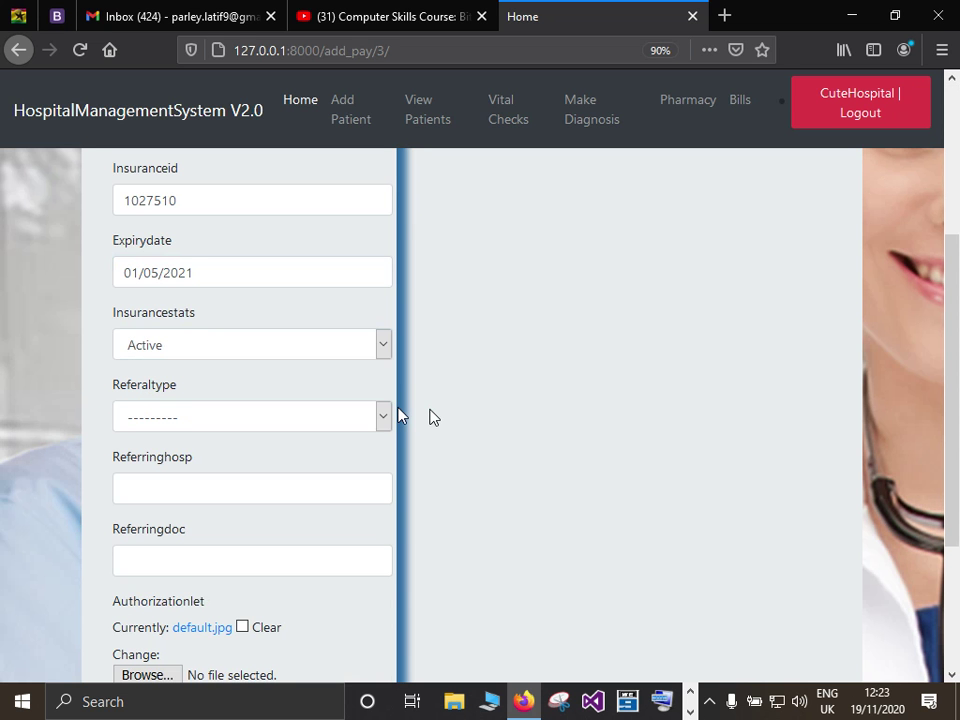
pyautogui.click(384, 418)
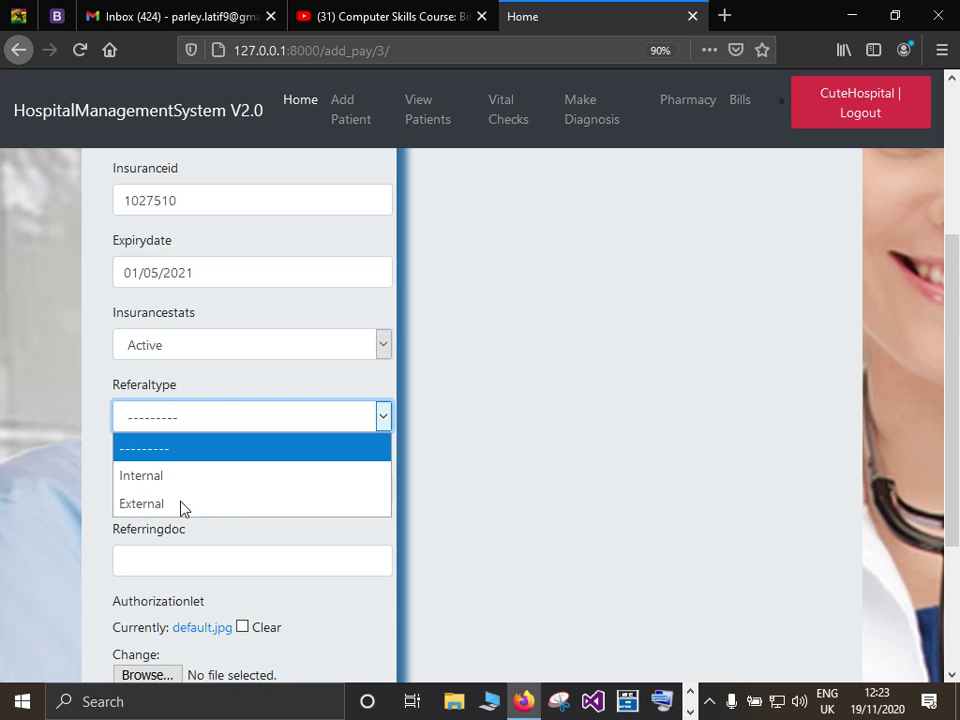
pyautogui.click(181, 506)
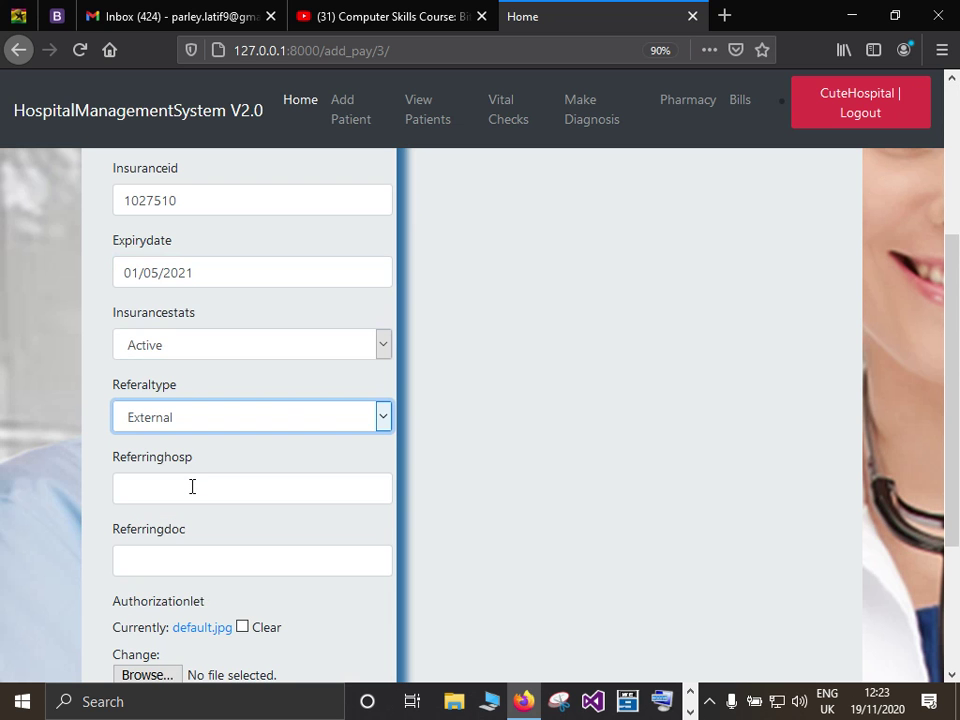
pyautogui.click(192, 486)
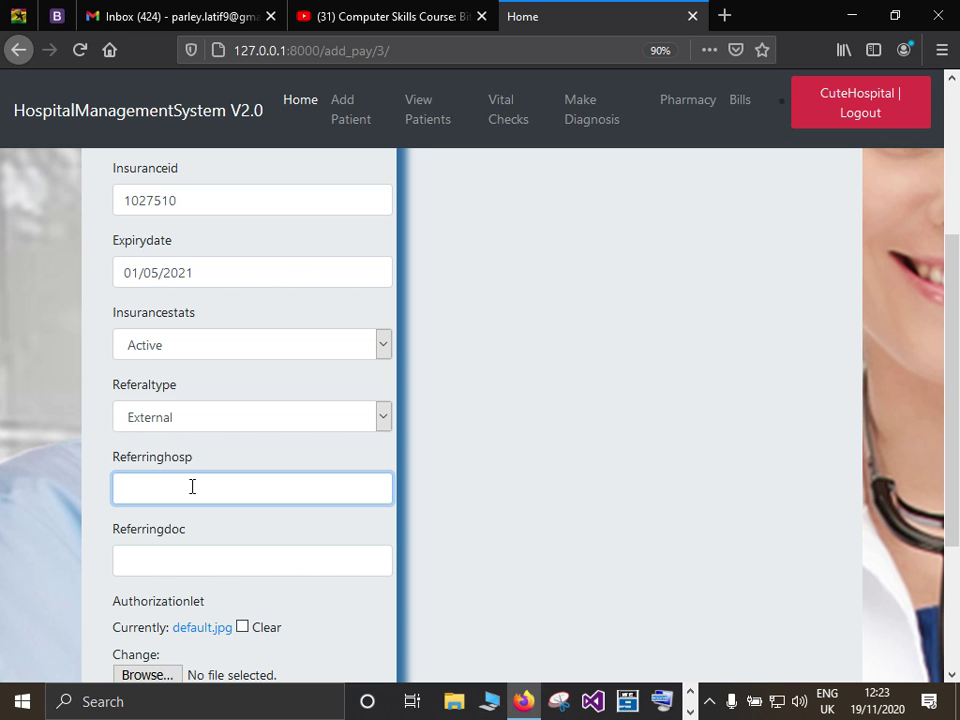
pyautogui.write('37 military hospital')
pyautogui.click(199, 557)
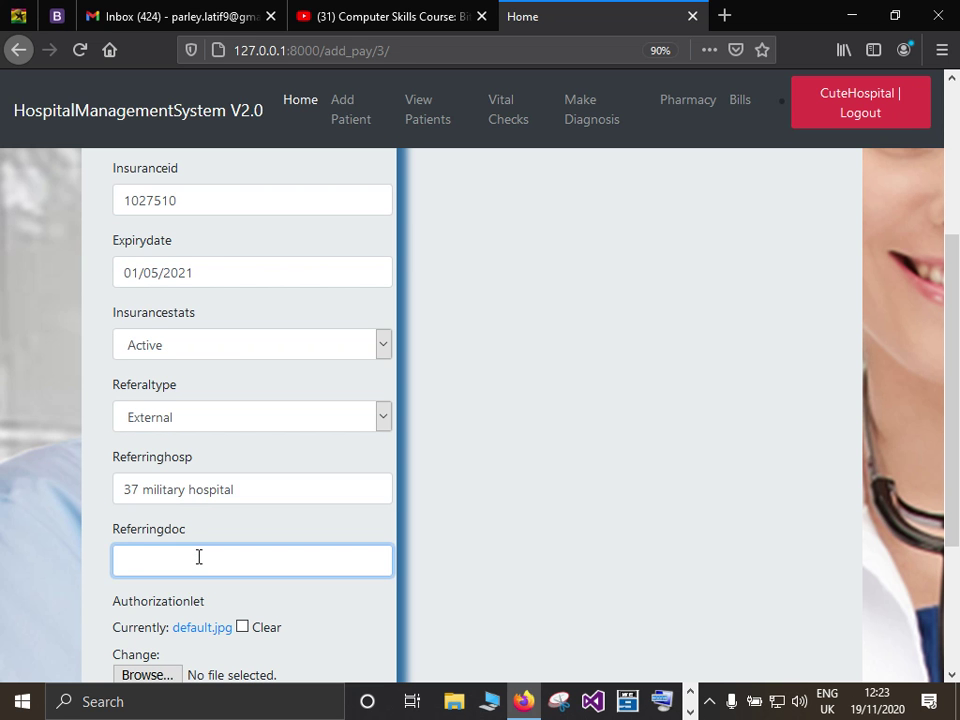
pyautogui.write('Dr ken')
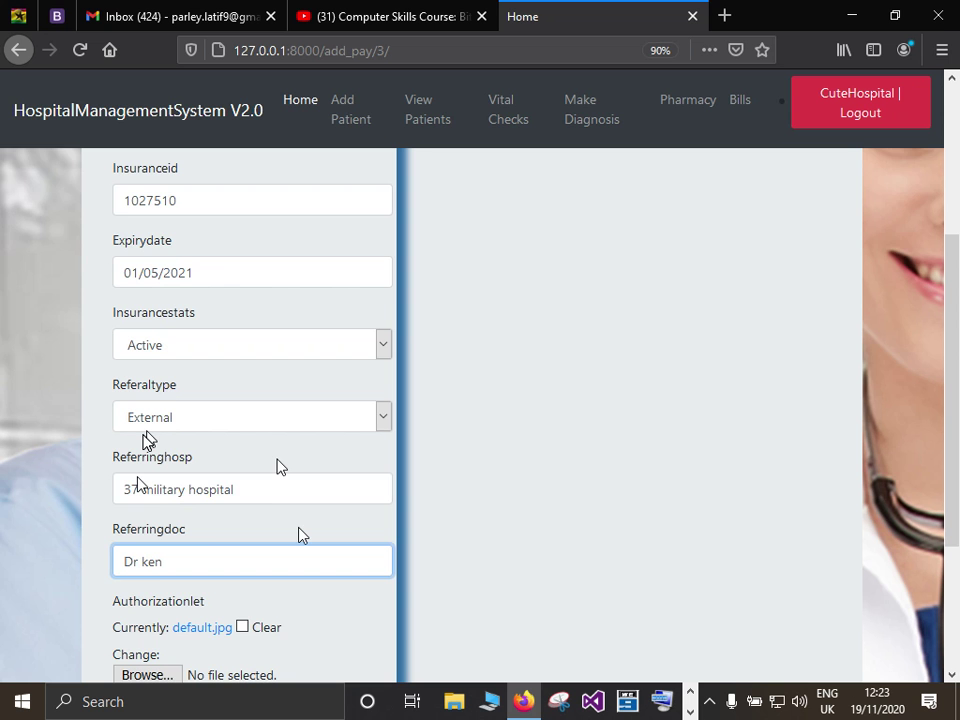
# Attach addv.jpg as the authorization letter, enter the employee ID, and save the pay method.
pyautogui.scroll(-3, 285, 468)
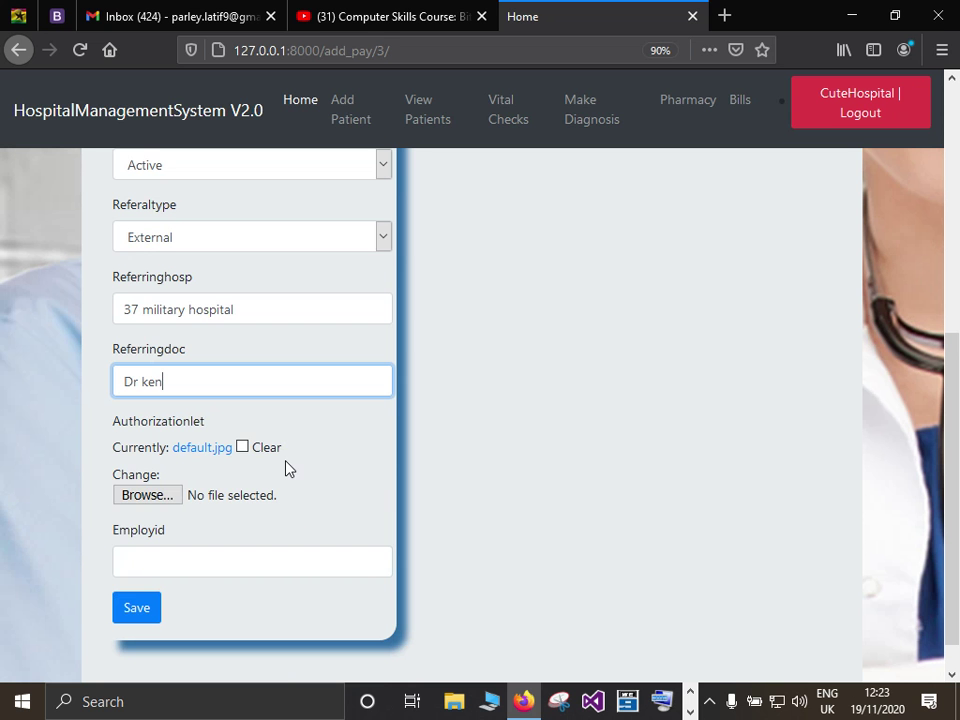
pyautogui.click(166, 497)
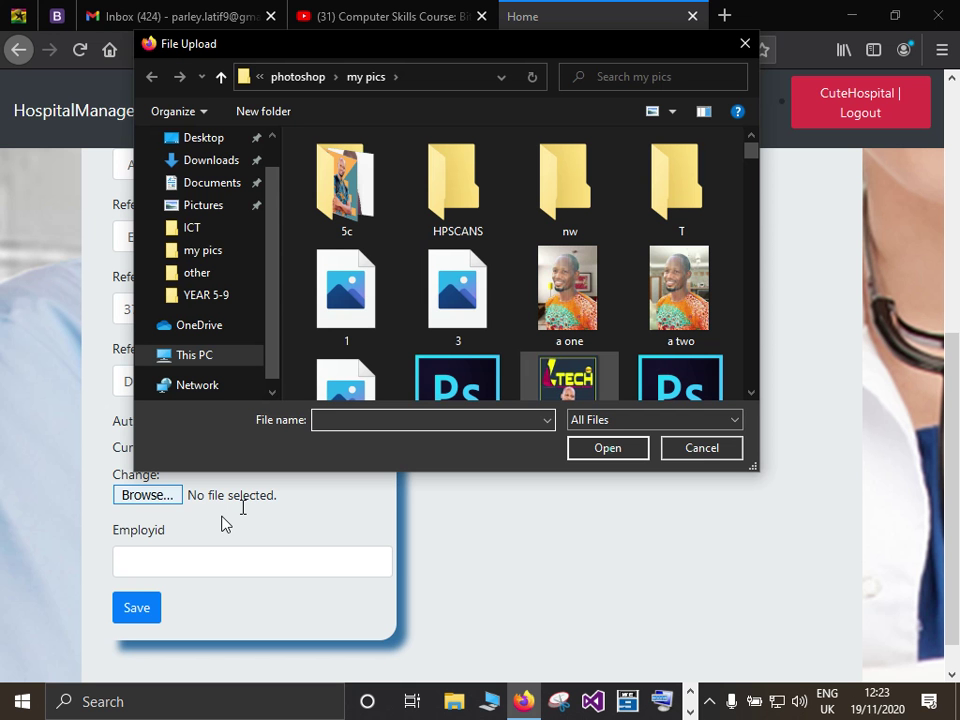
pyautogui.doubleClick(569, 378)
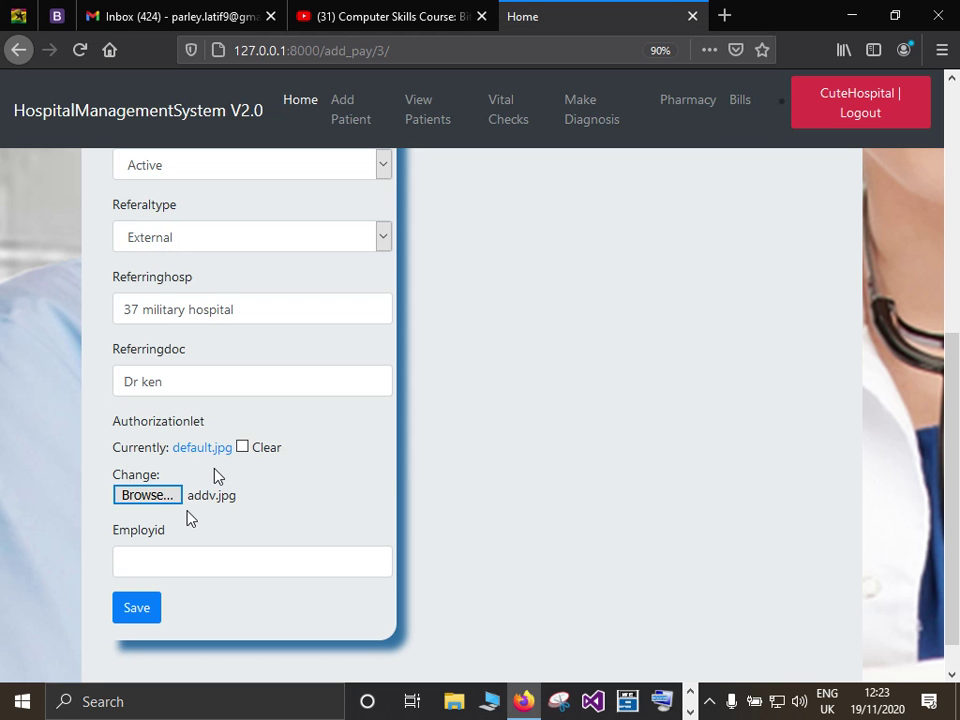
pyautogui.click(168, 557)
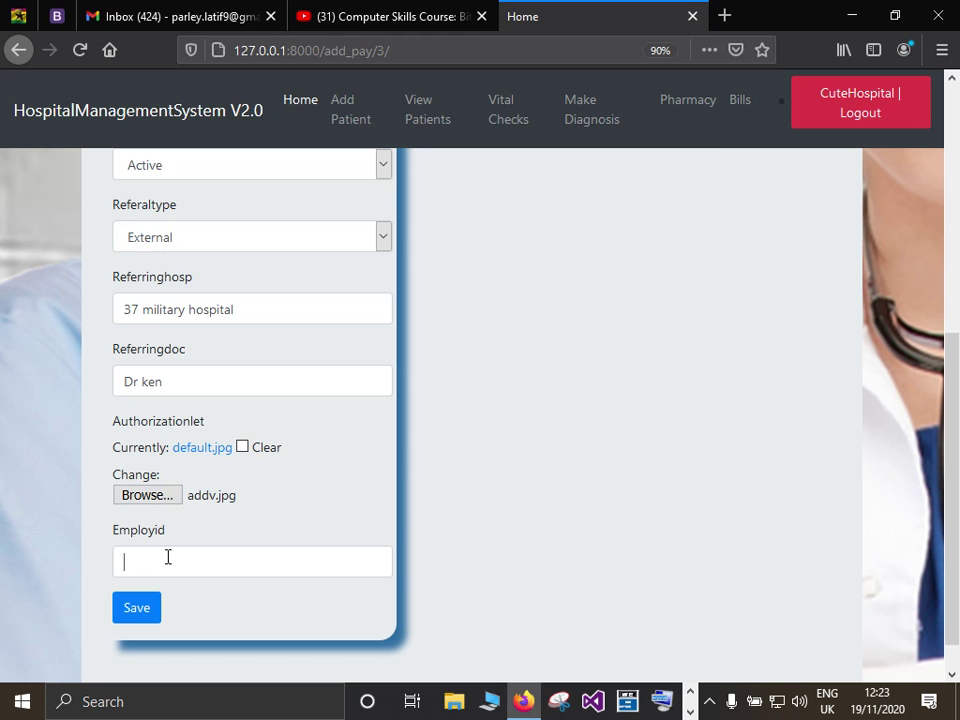
pyautogui.write('152412')
pyautogui.click(141, 613)
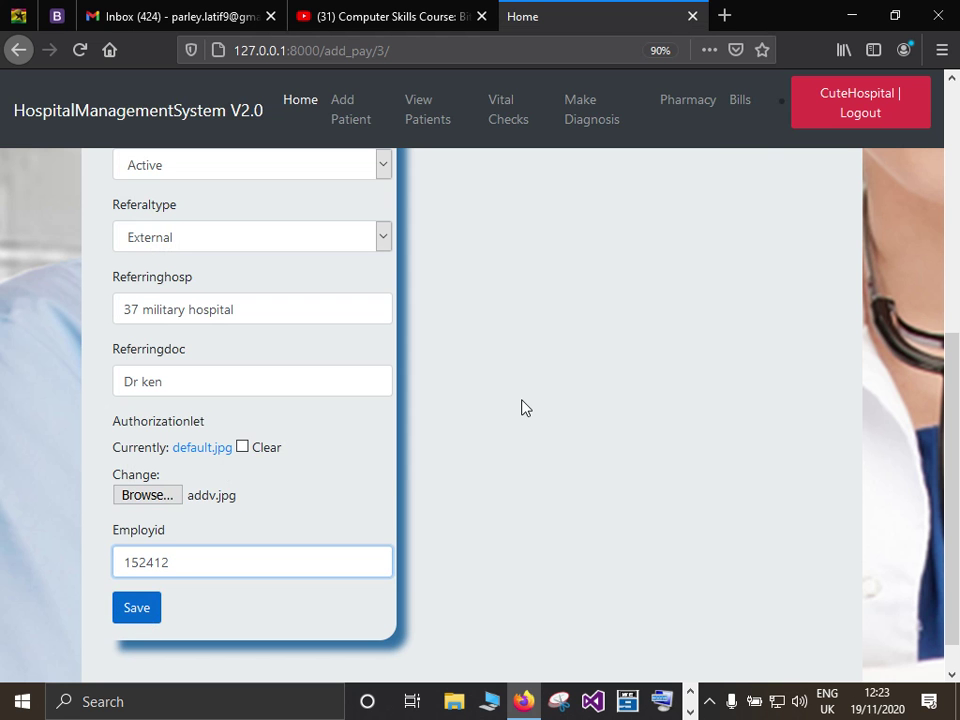
pyautogui.press('Tab')
pyautogui.press('Return')
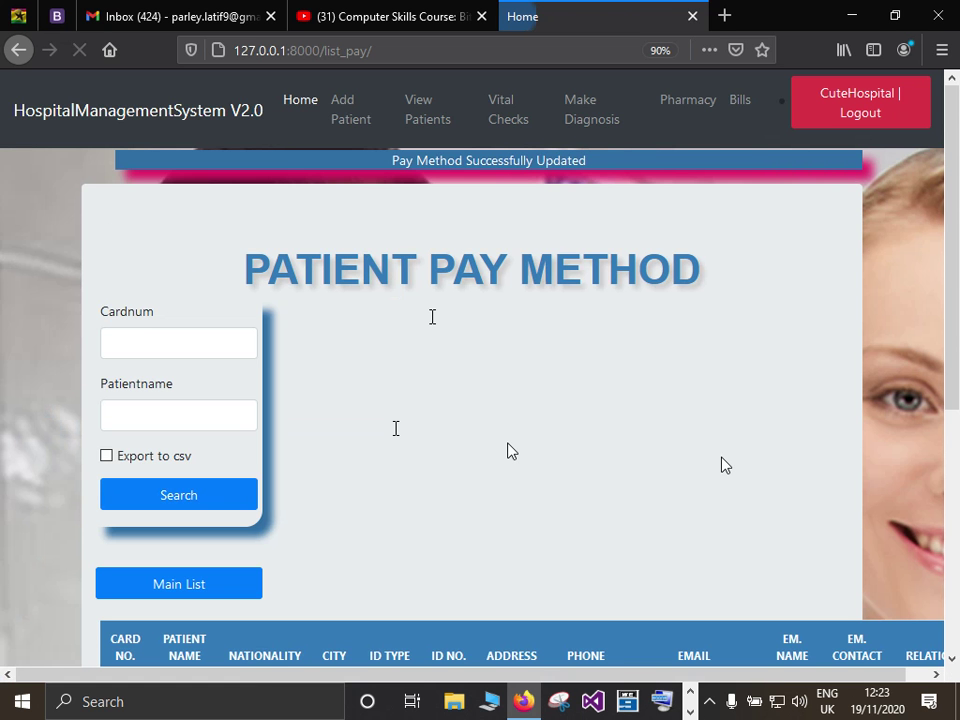
# Check the Patient Pay Method list's success banner for patient 1027, then switch to the notes.
pyautogui.scroll(-4, 587, 414)
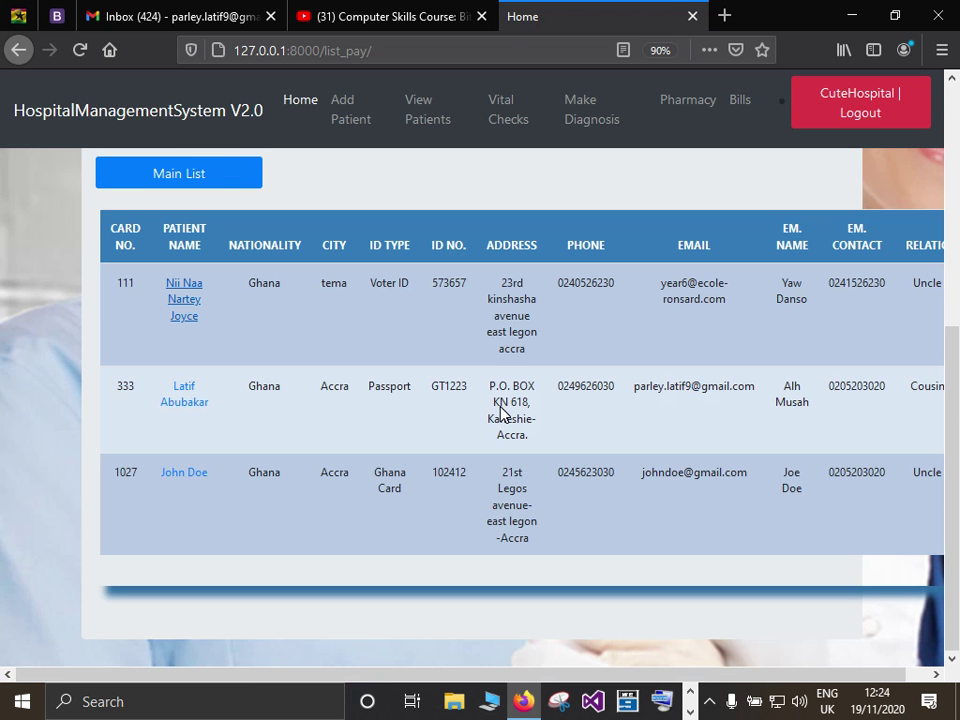
pyautogui.scroll(4, 500, 413)
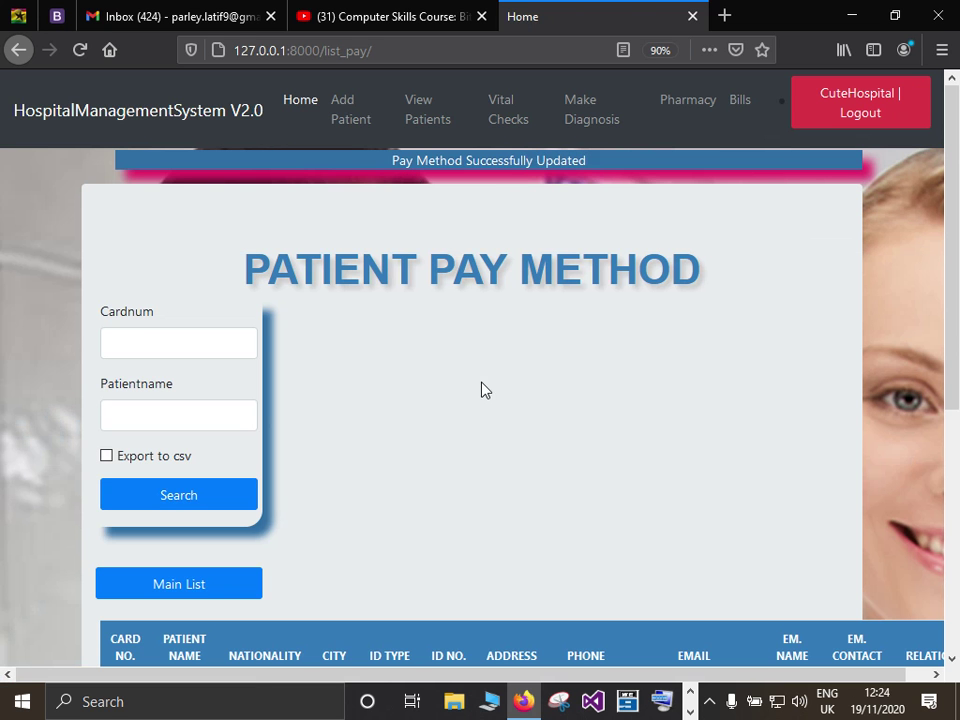
pyautogui.click(690, 711)
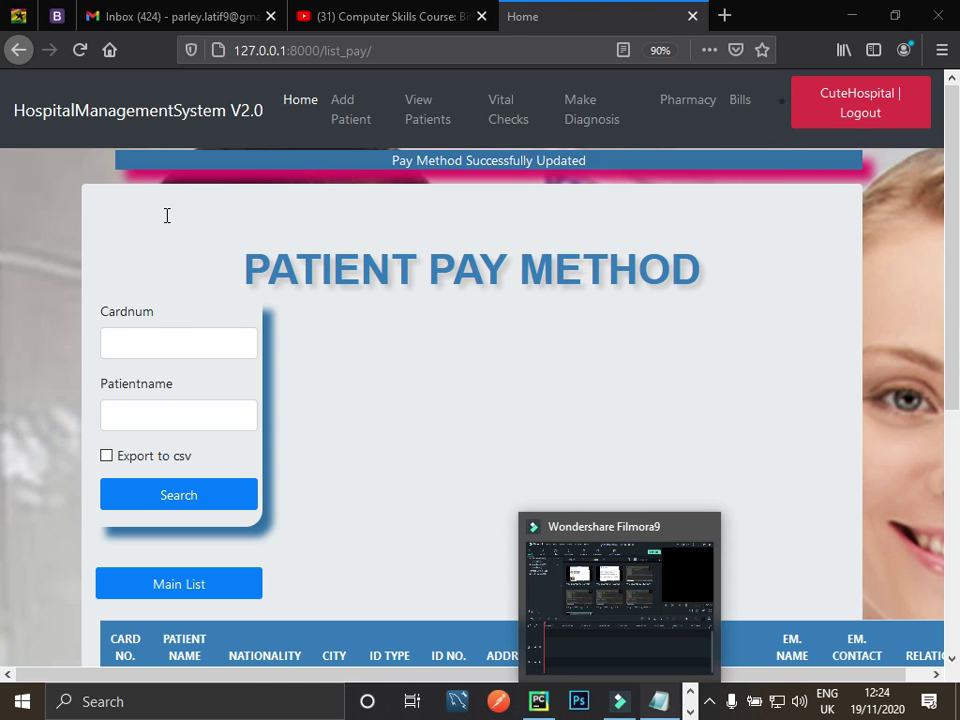
pyautogui.hotkey('alt', 'Tab')
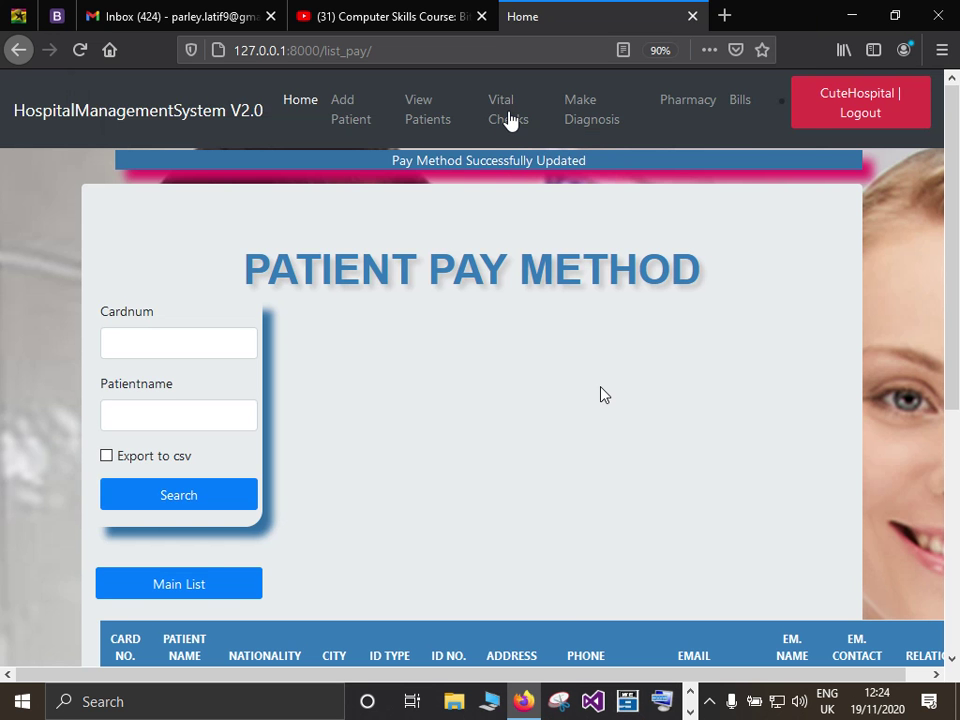
# Search card 1027 on the vital checks page and start recording John Doe's vitals.
pyautogui.click(508, 112)
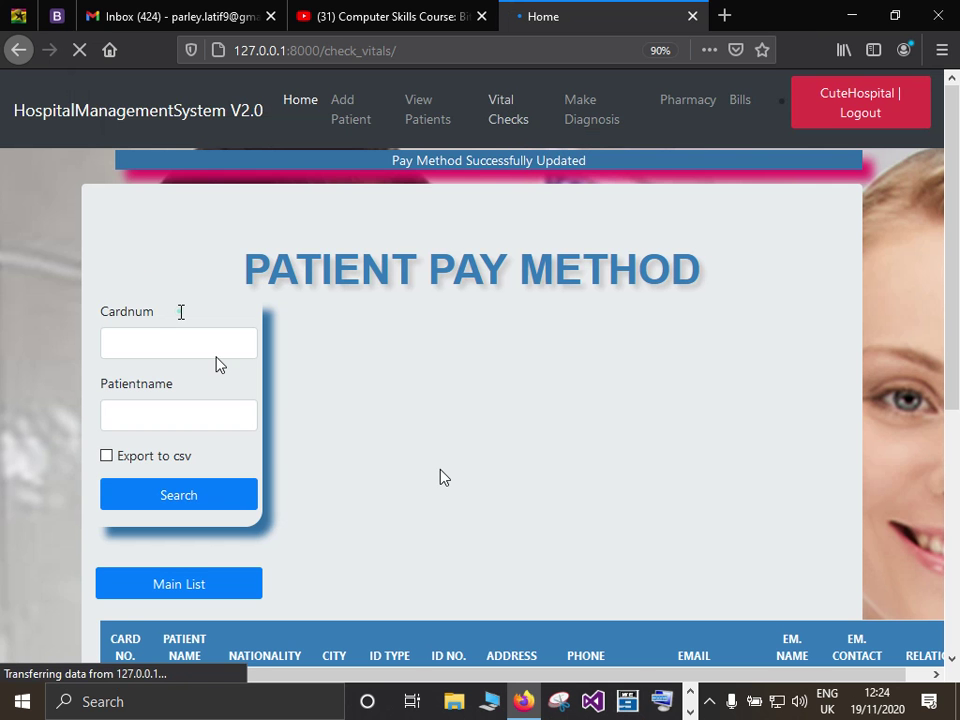
pyautogui.click(180, 310)
pyautogui.write('10')
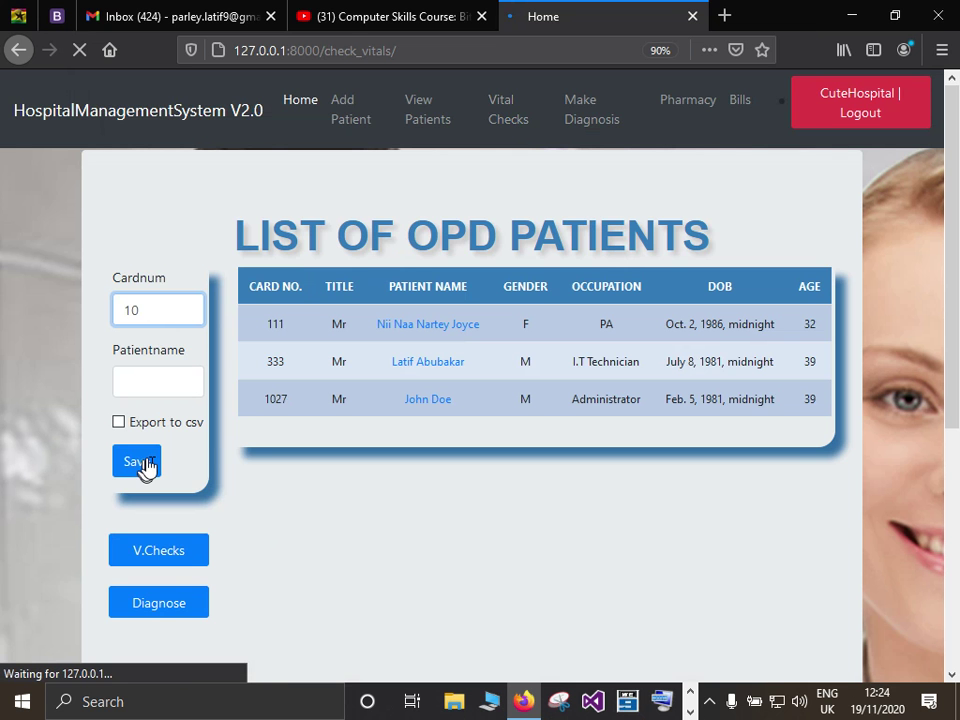
pyautogui.write('27')
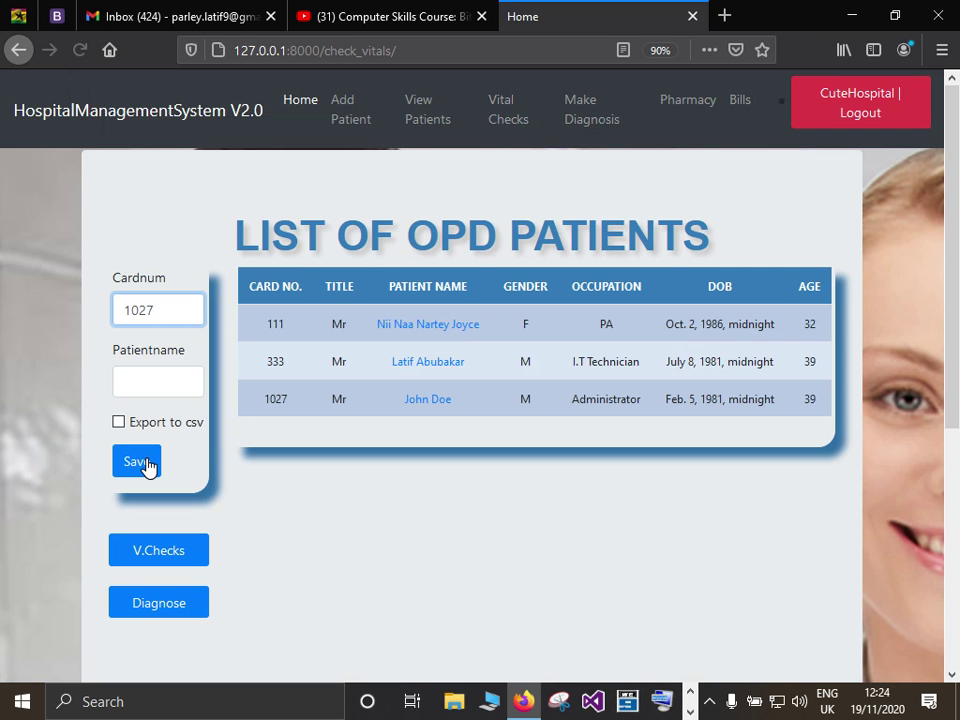
pyautogui.click(450, 413)
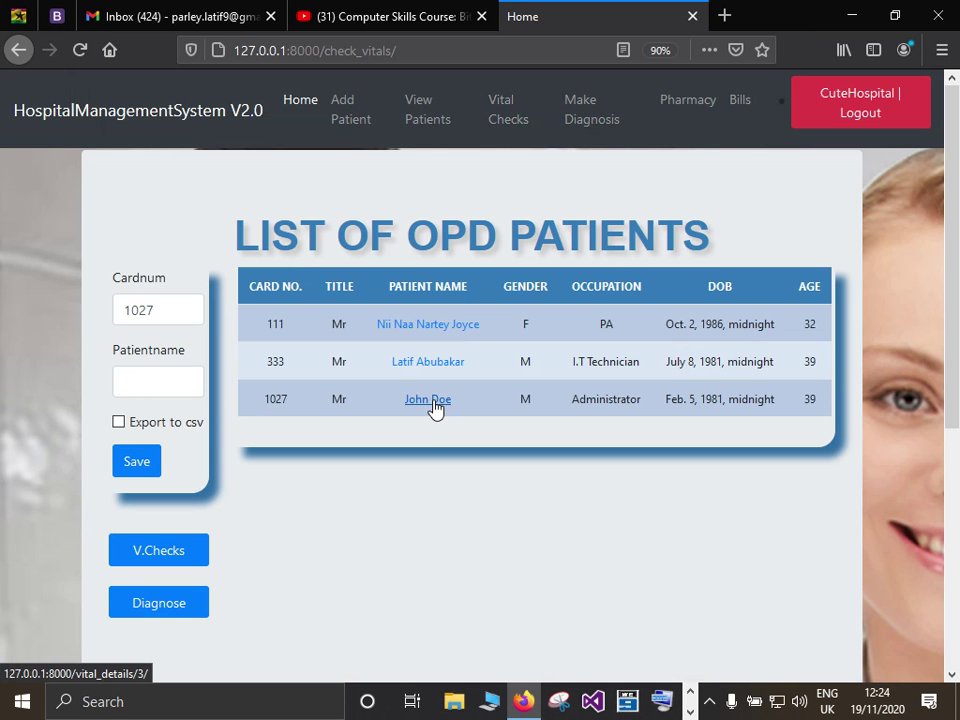
pyautogui.click(432, 400)
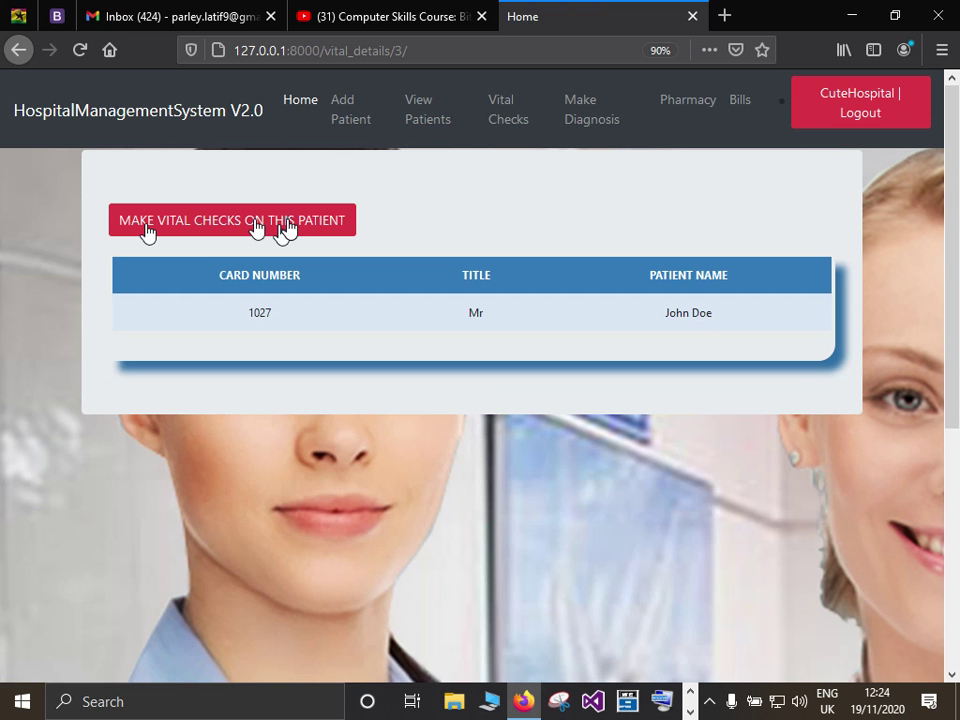
pyautogui.click(288, 228)
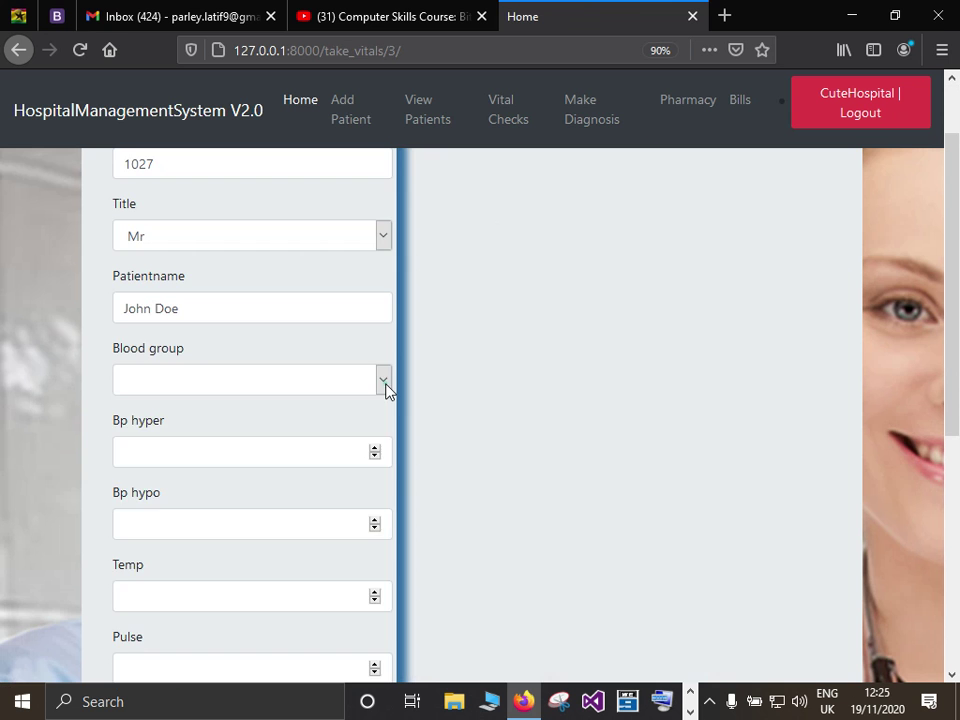
# Set John Doe's blood group to A+ and blood pressure to 18/20.
pyautogui.click(384, 381)
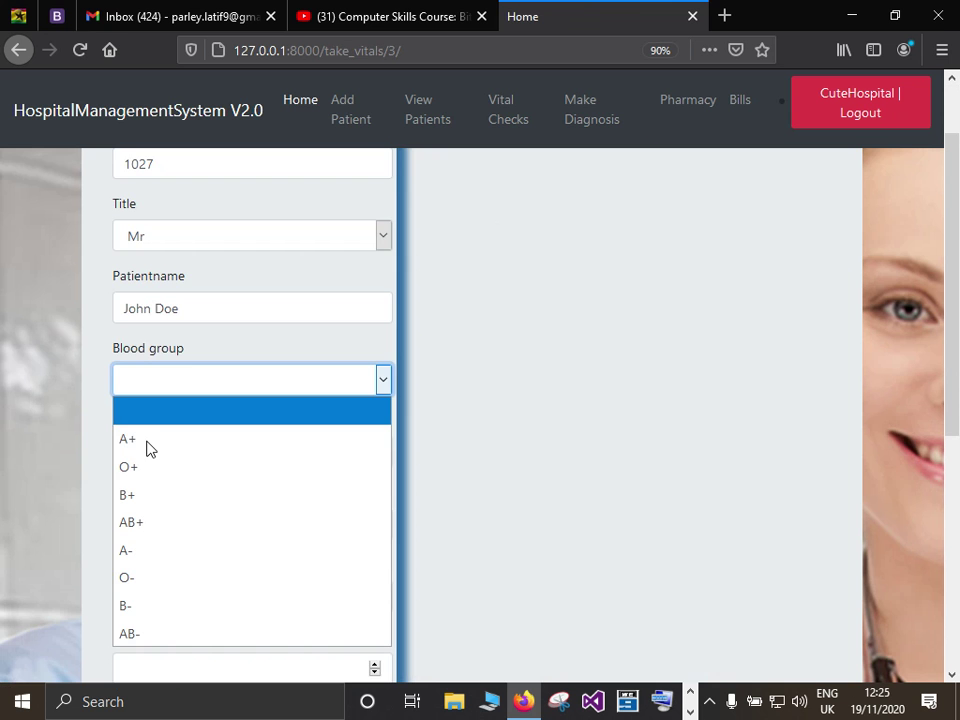
pyautogui.click(146, 440)
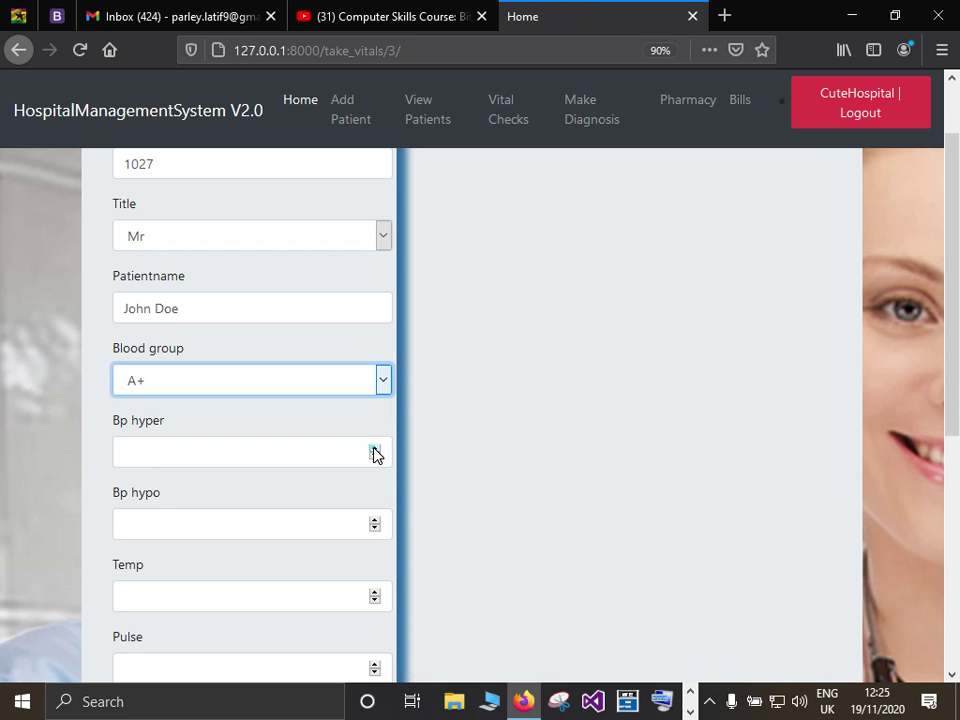
pyautogui.write('9')
pyautogui.click(375, 450)
pyautogui.click(375, 521)
pyautogui.click(375, 521)
# Enter temperature 37 and pulse 38.
pyautogui.scroll(-3, 375, 500)
pyautogui.click(139, 416)
pyautogui.write('3')
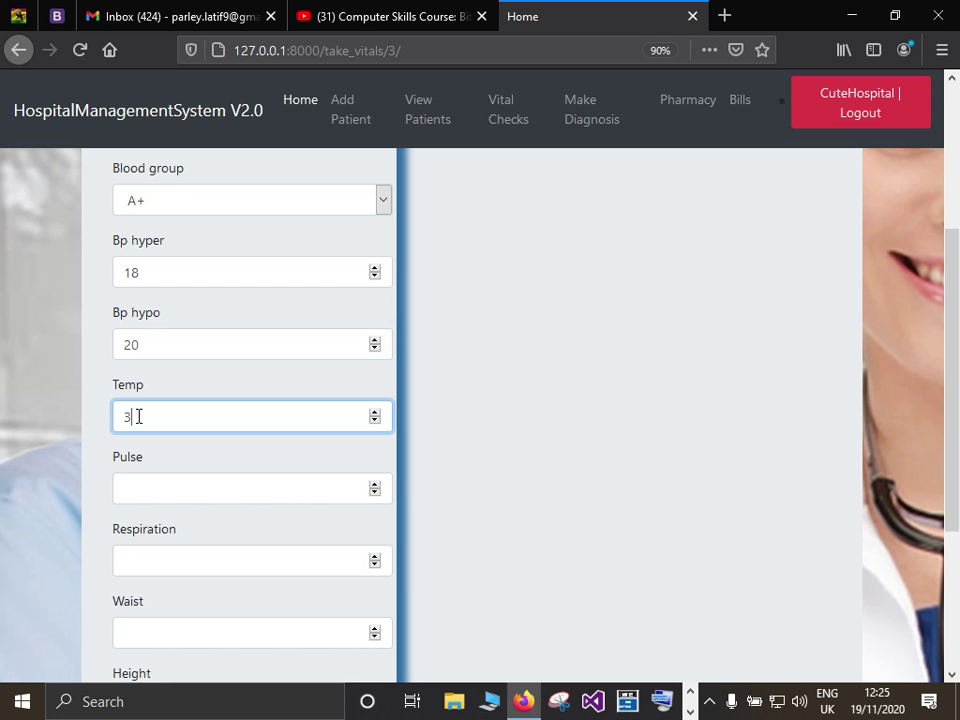
pyautogui.write('7.5')
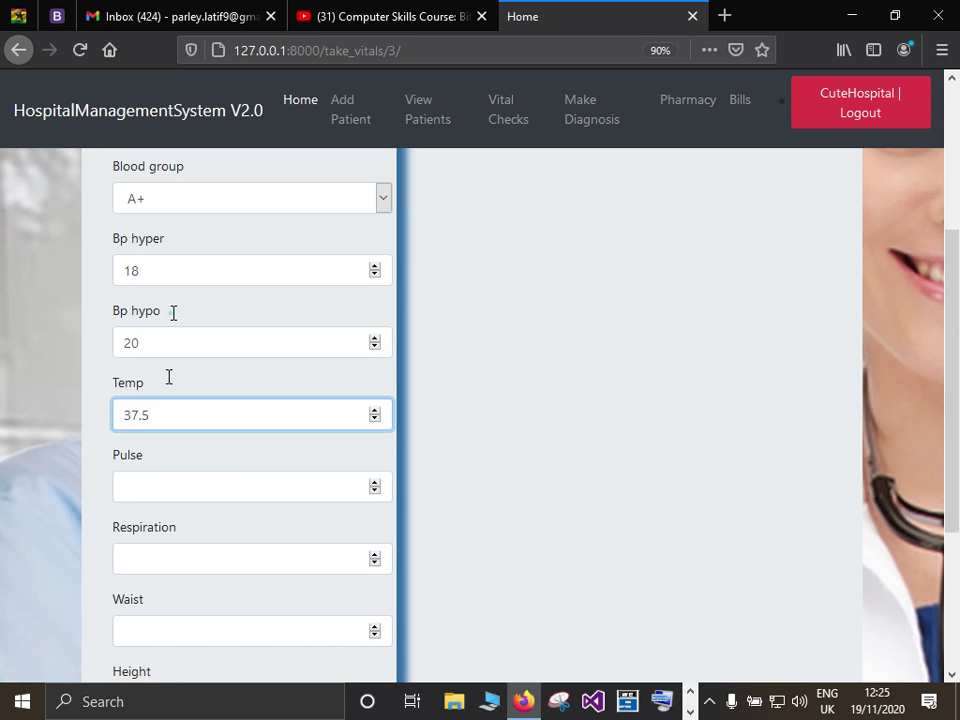
pyautogui.press('Tab')
pyautogui.scroll(-2, 152, 242)
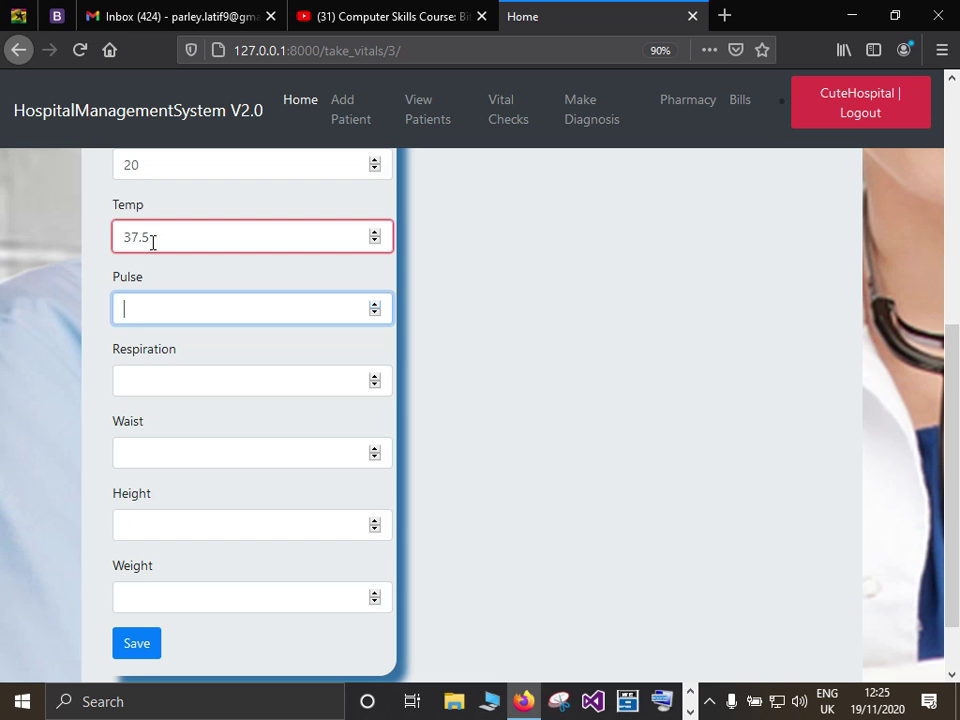
pyautogui.moveTo(138, 238); pyautogui.dragTo(179, 319)
pyautogui.press('BackSpace')
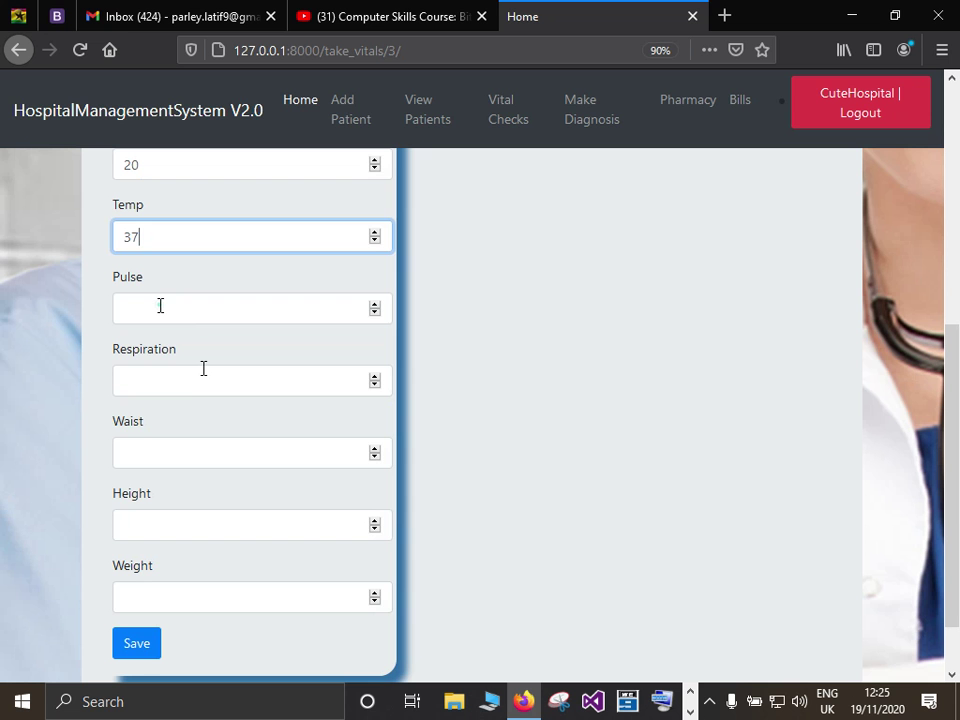
pyautogui.press('Tab')
pyautogui.write('385')
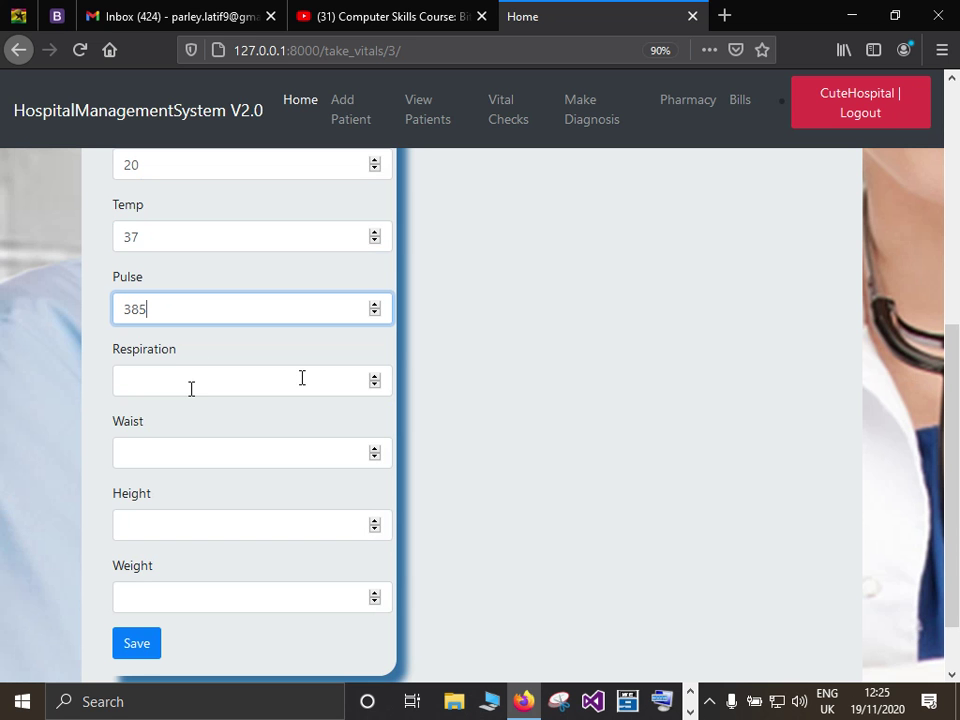
pyautogui.press('BackSpace')
# Set respiration to 8 and waist to 14.
pyautogui.click(377, 378)
pyautogui.click(374, 449)
pyautogui.click(374, 449)
pyautogui.click(374, 449)
pyautogui.click(374, 449)
pyautogui.click(374, 449)
pyautogui.click(374, 449)
pyautogui.click(374, 449)
pyautogui.click(374, 449)
# Enter height 180 and weight 230, then save the vital checks.
pyautogui.scroll(-1, 182, 447)
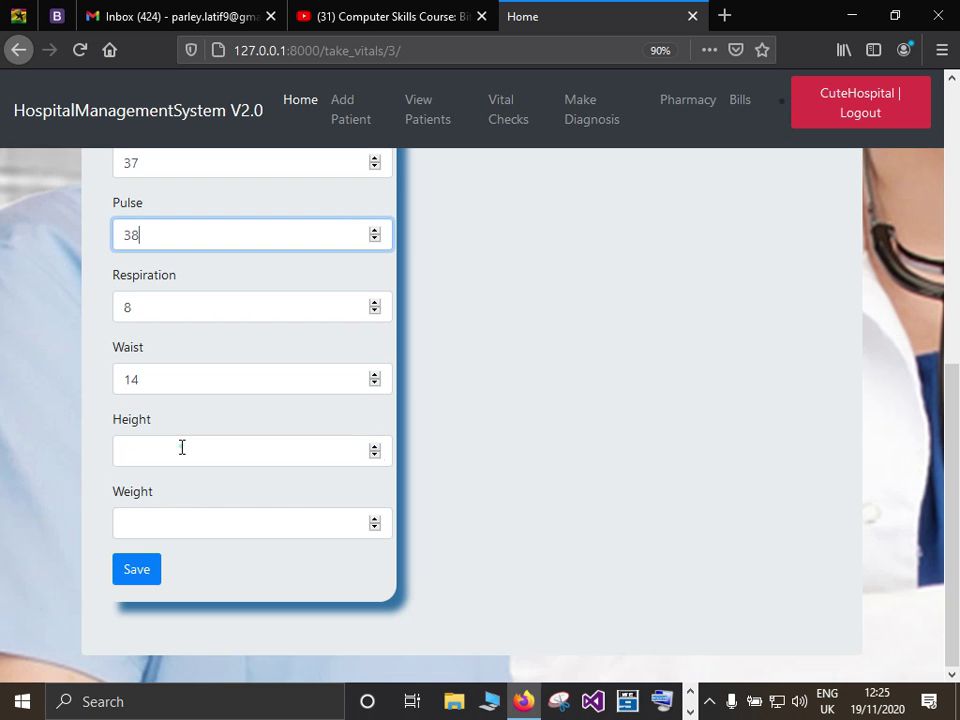
pyautogui.click(182, 447)
pyautogui.write('18')
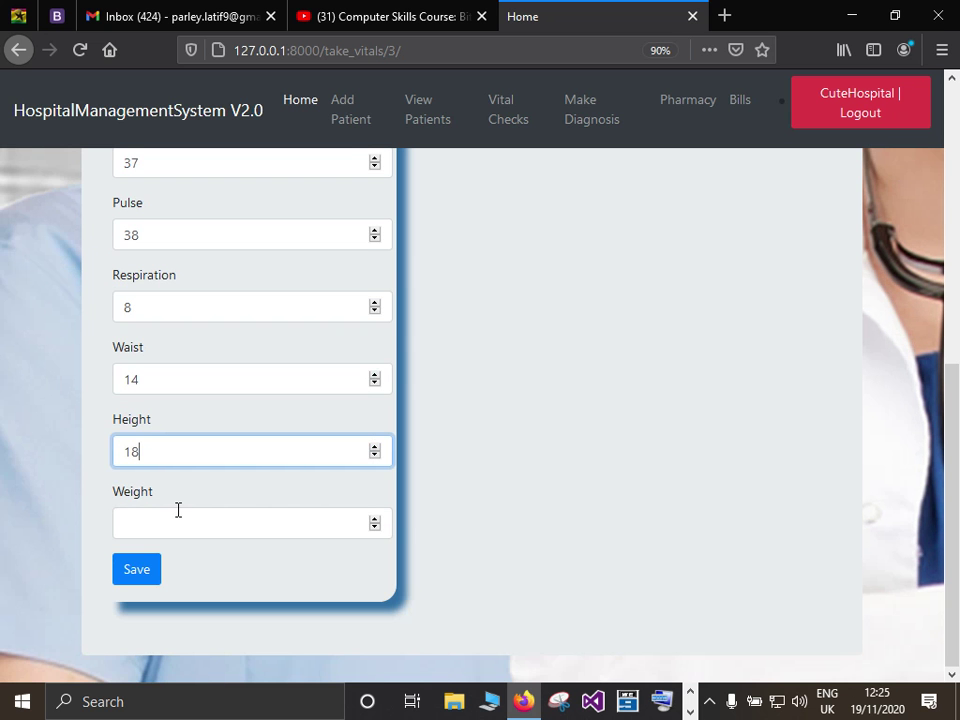
pyautogui.write('0')
pyautogui.click(172, 517)
pyautogui.write('1')
pyautogui.press('BackSpace')
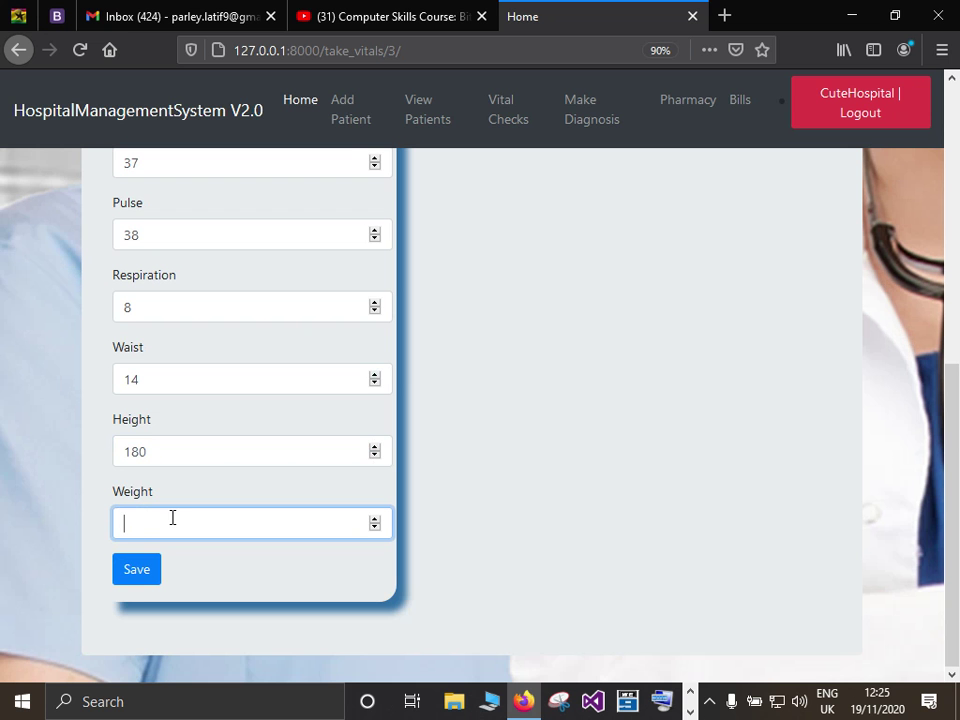
pyautogui.write('230')
pyautogui.click(140, 569)
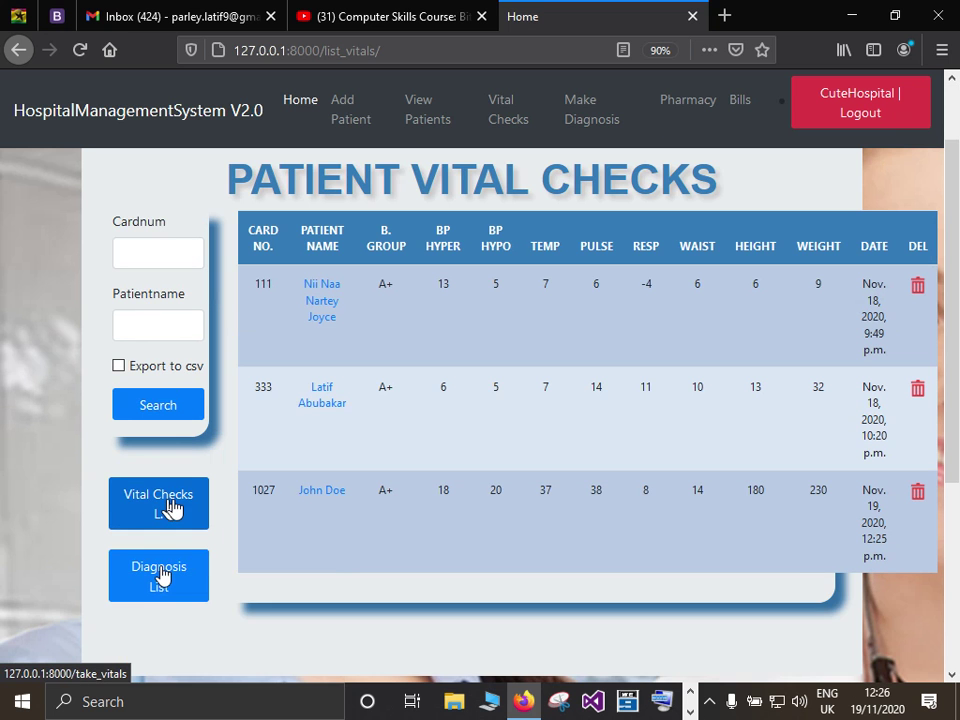
# Glance at the Notepad checklist, then open the List of Diagnosed Patients in the app.
pyautogui.click(689, 690)
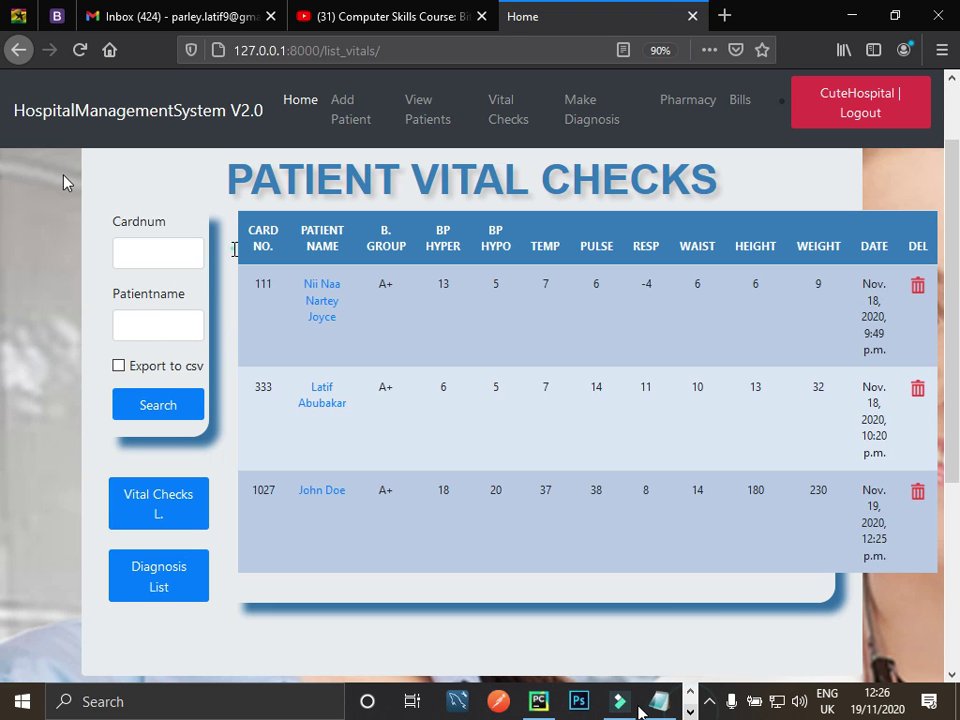
pyautogui.click(645, 703)
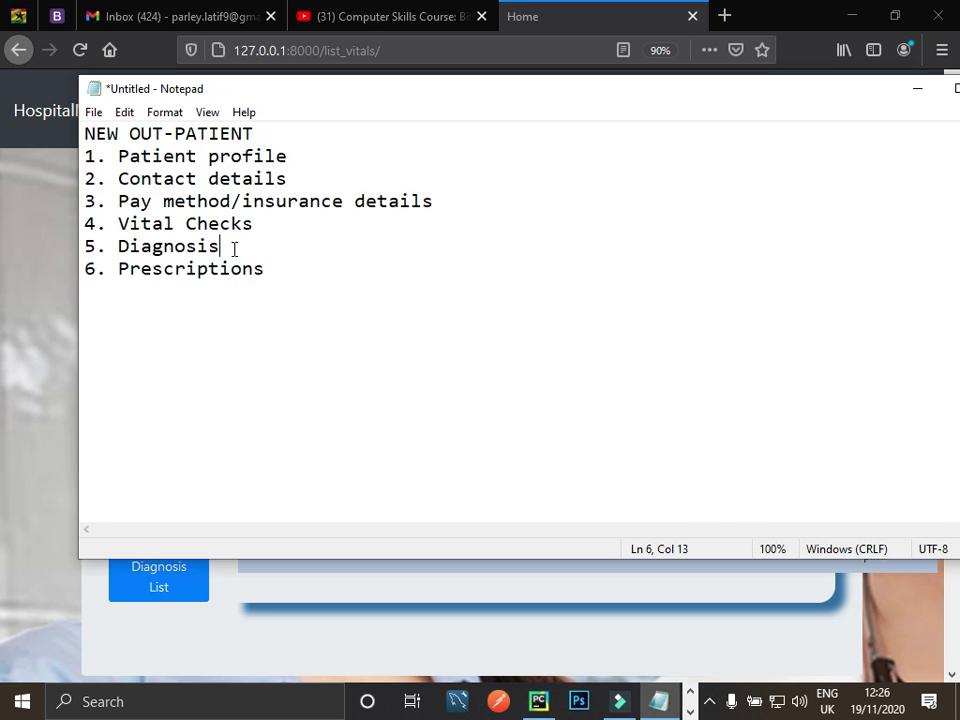
pyautogui.click(158, 588)
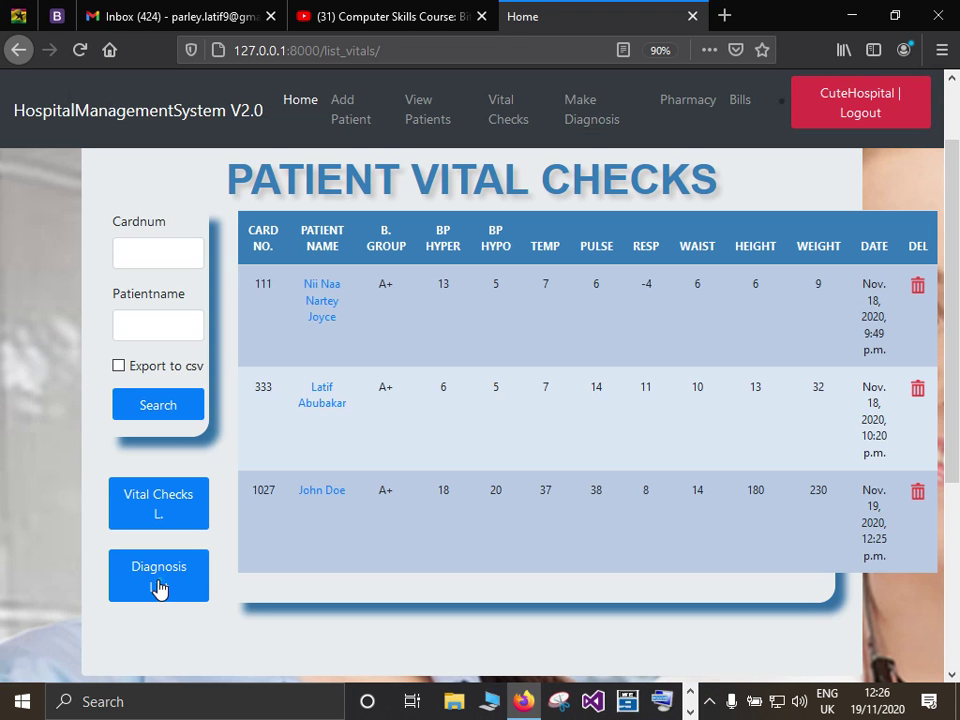
pyautogui.click(158, 588)
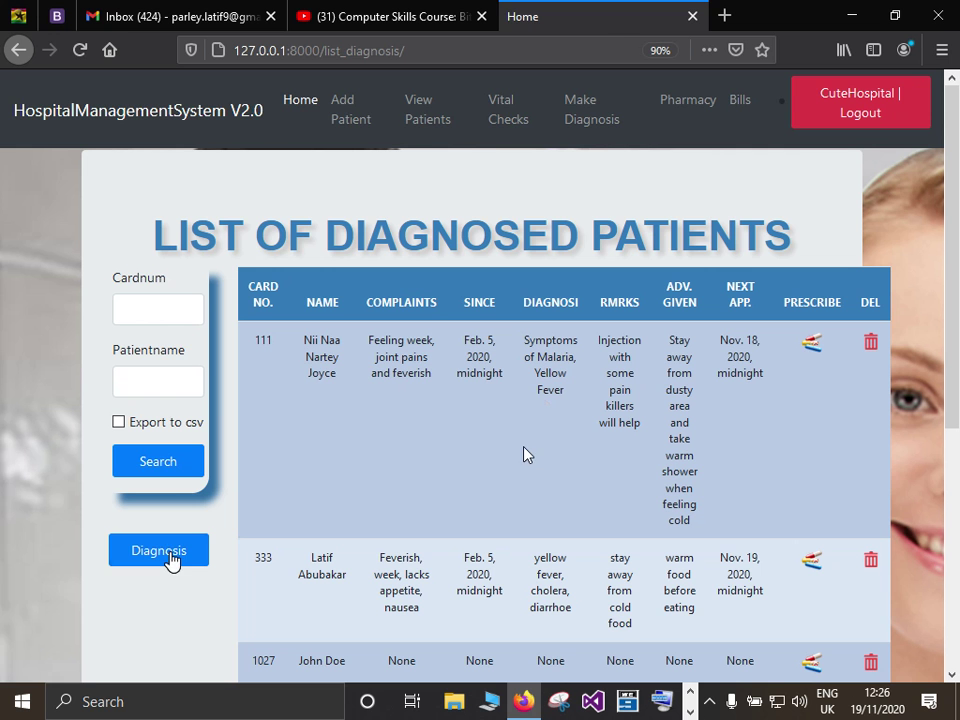
# Navigate back to the Patient Vital Checks list, recovering from a page-not-found error.
pyautogui.click(172, 561)
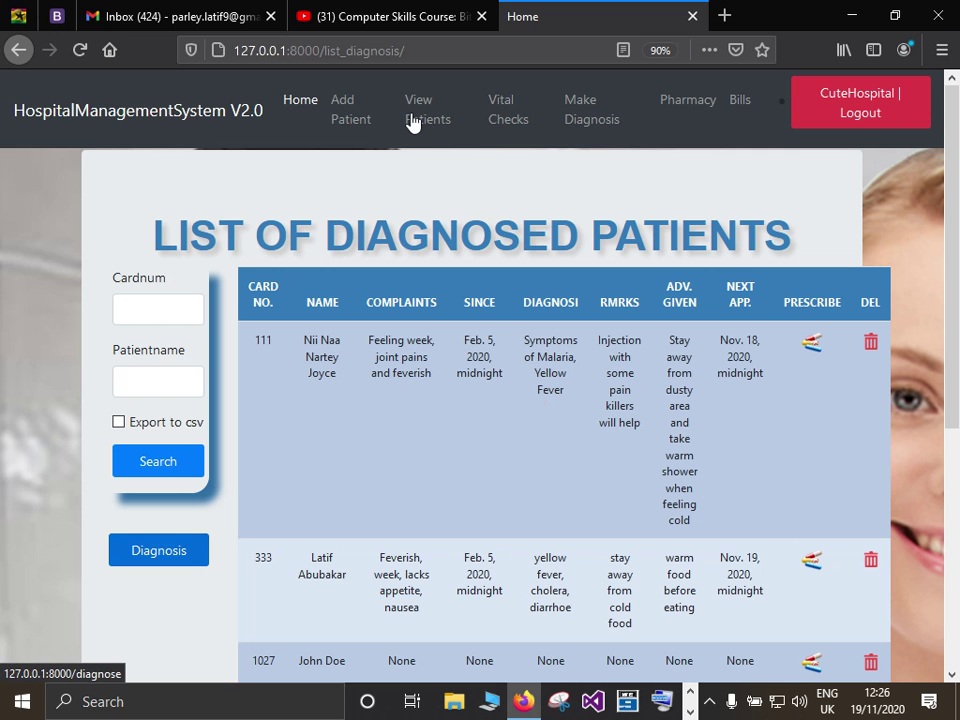
pyautogui.click(508, 118)
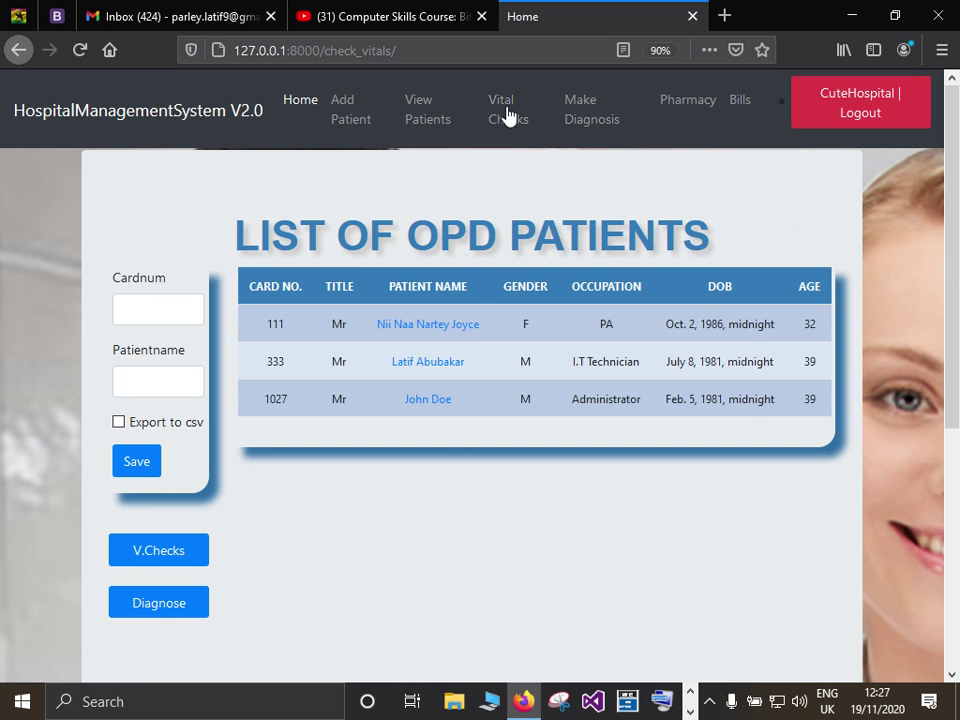
pyautogui.click(181, 560)
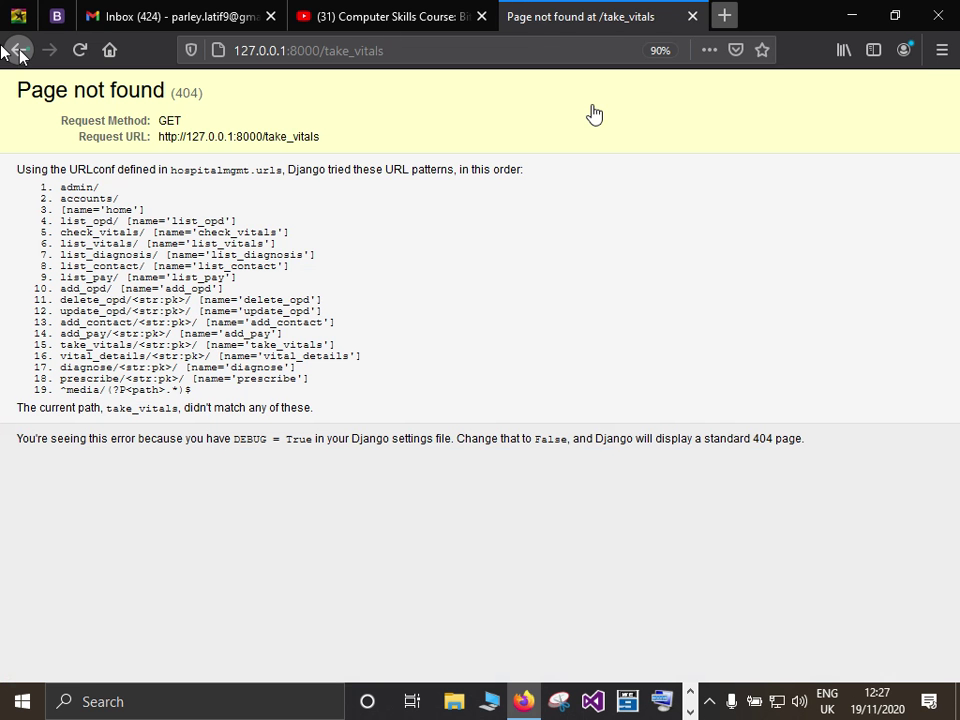
pyautogui.click(18, 50)
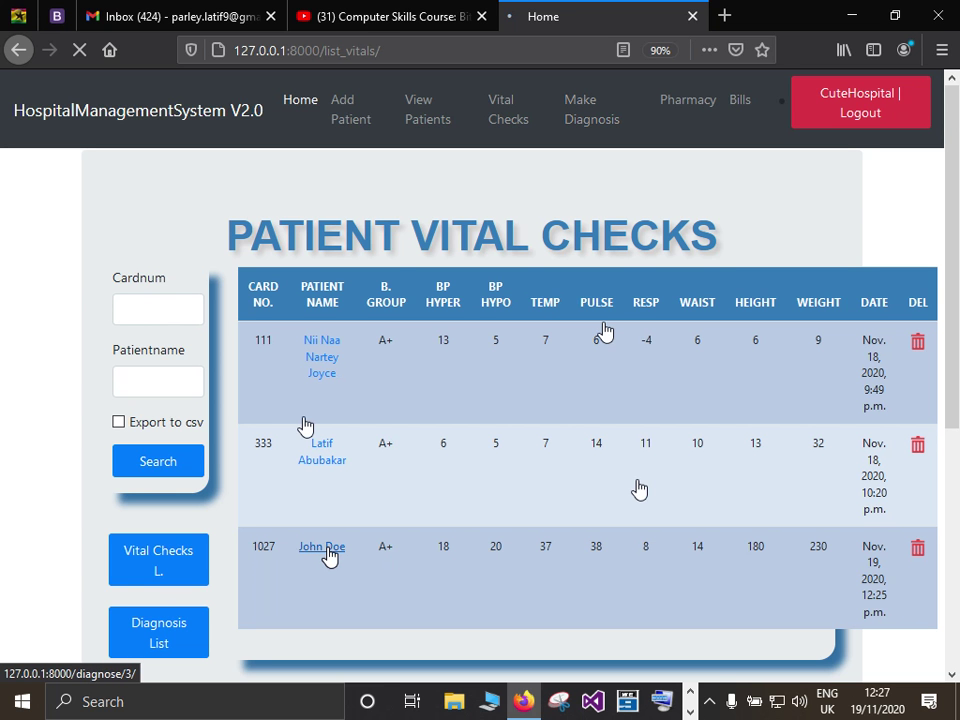
# Open John Doe's diagnosis form from the vitals table and put the cursor in Complaints.
pyautogui.click(330, 552)
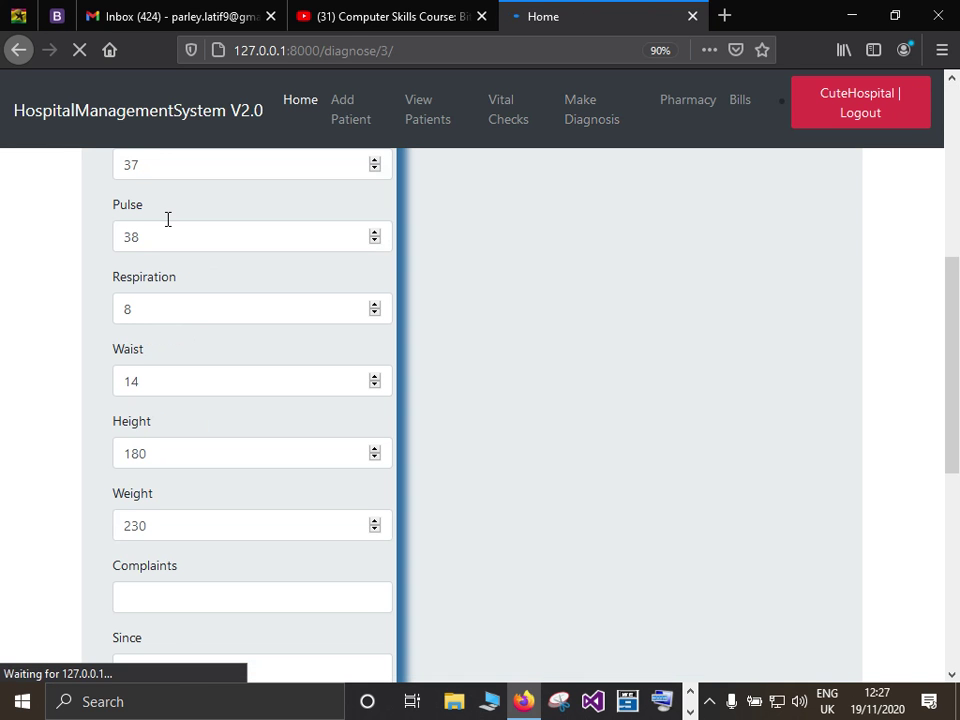
pyautogui.scroll(2, 170, 380)
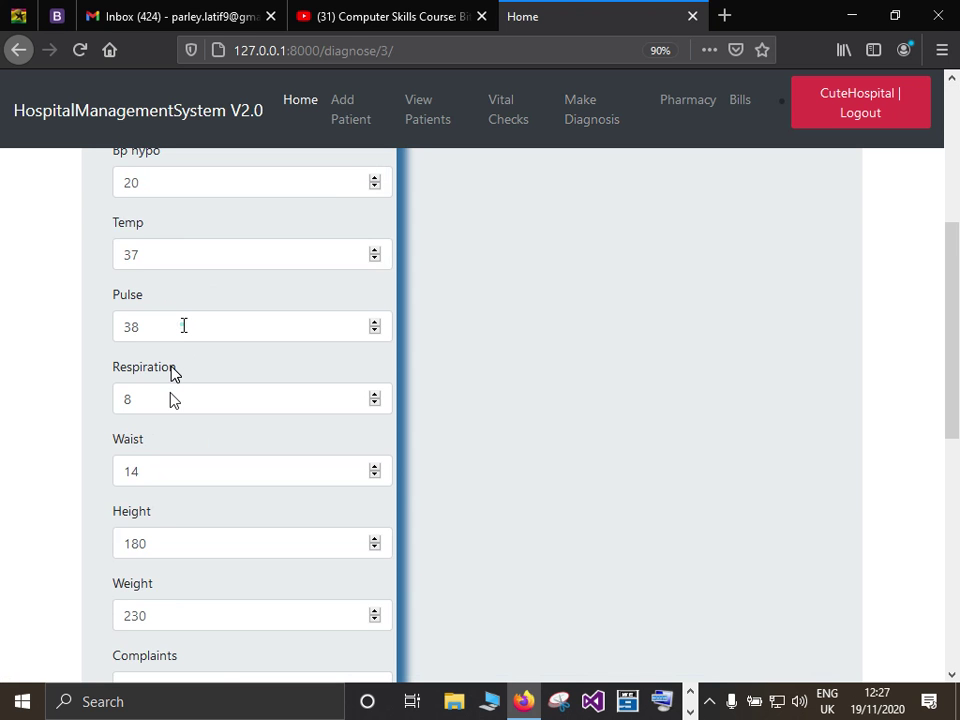
pyautogui.scroll(-3, 183, 325)
pyautogui.click(183, 325)
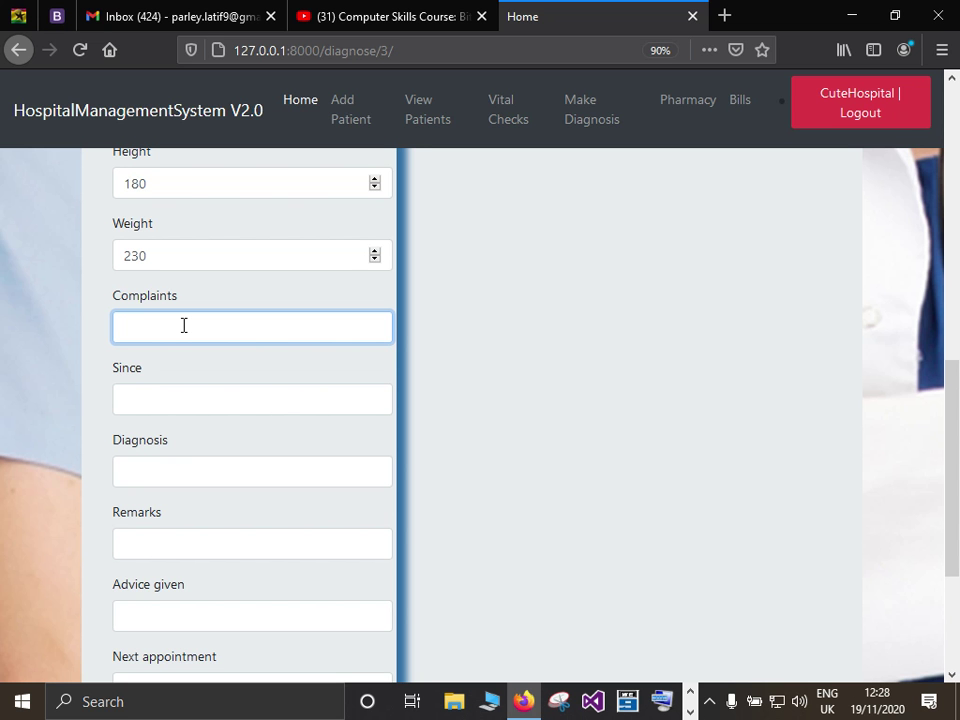
# Enter complaints 'Feeling week, high temperature, joint pains' with since date 11/15/2020.
pyautogui.write('Feeling week')
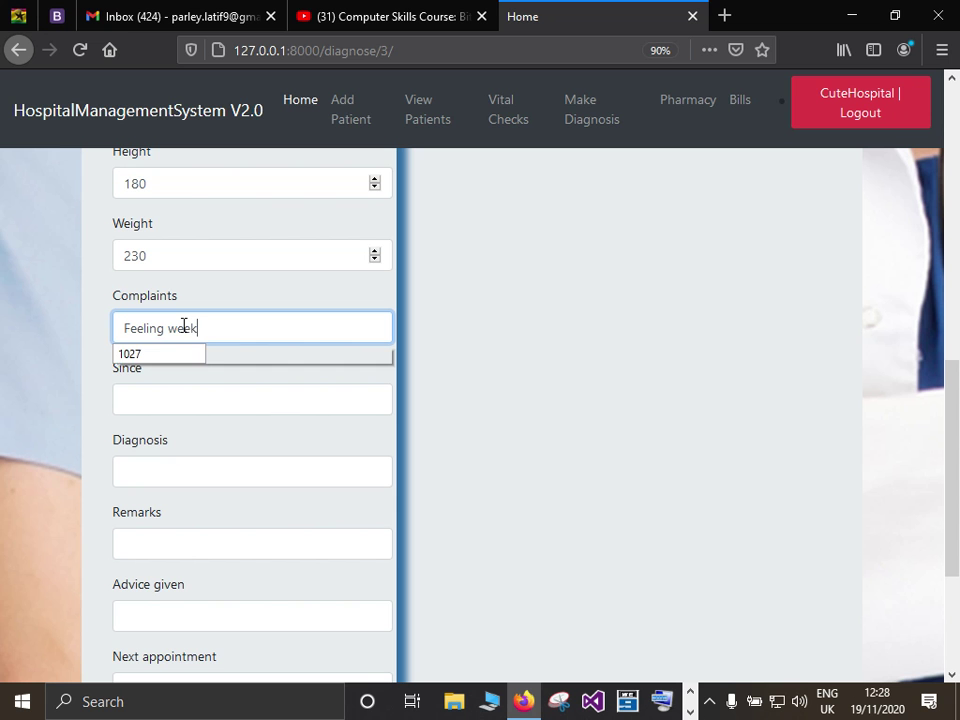
pyautogui.write(', high temperature, ')
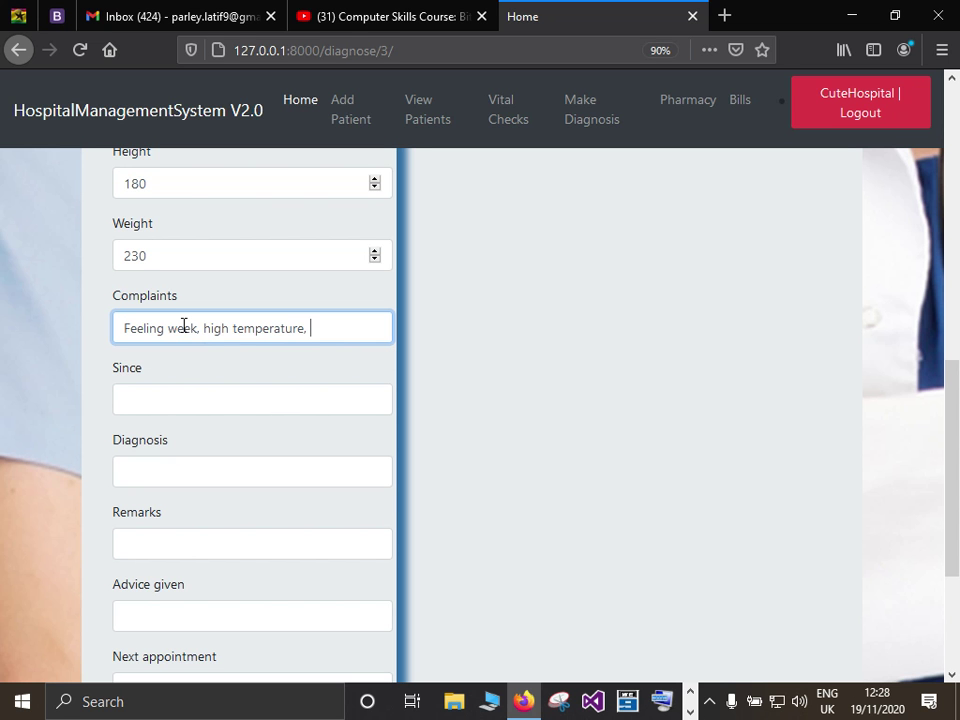
pyautogui.write('joint pains...')
pyautogui.press('BackSpace')
pyautogui.press('BackSpace')
pyautogui.press('BackSpace')
pyautogui.click(170, 400)
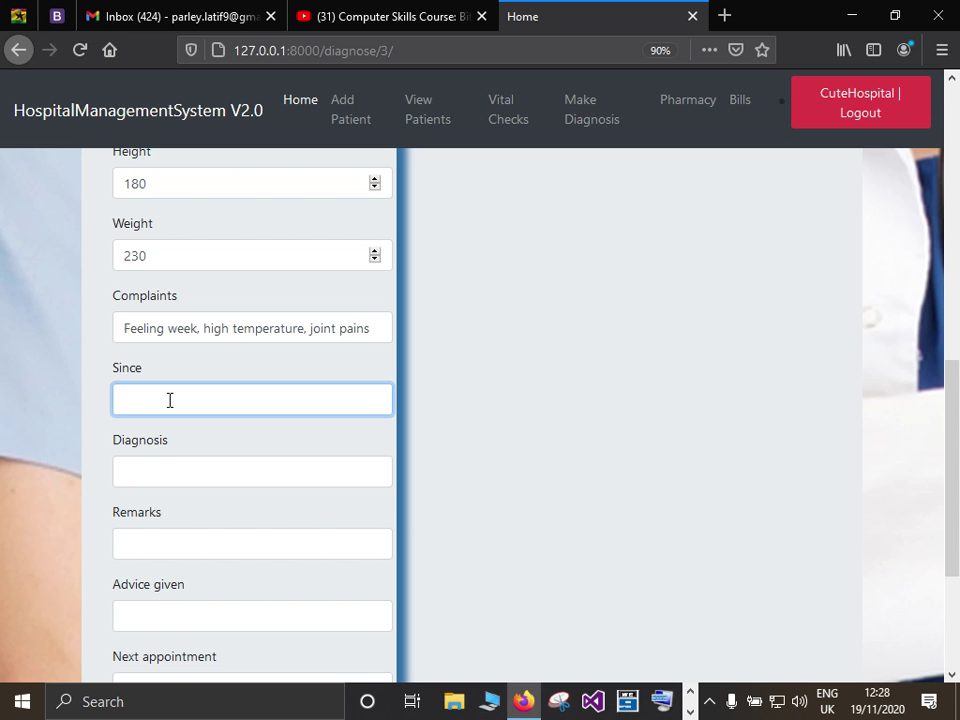
pyautogui.write('11/15/2020')
# Set the diagnosis to 'Symptoms of Malaria, Yellow Fever, cholera' using an earlier suggestion.
pyautogui.scroll(-1, 149, 474)
pyautogui.click(150, 377)
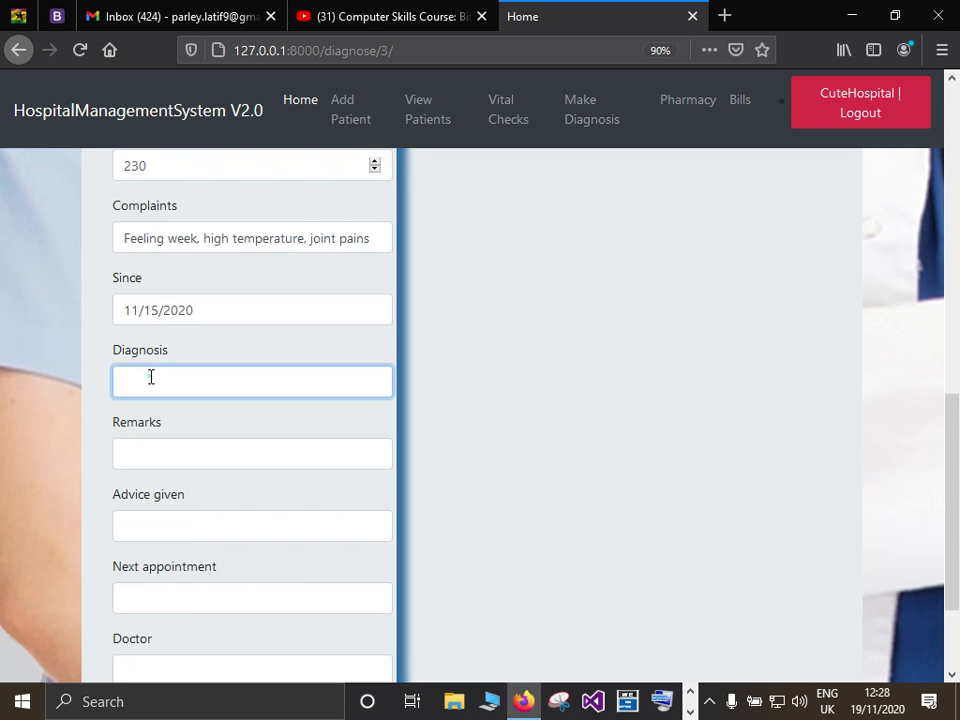
pyautogui.click(153, 378)
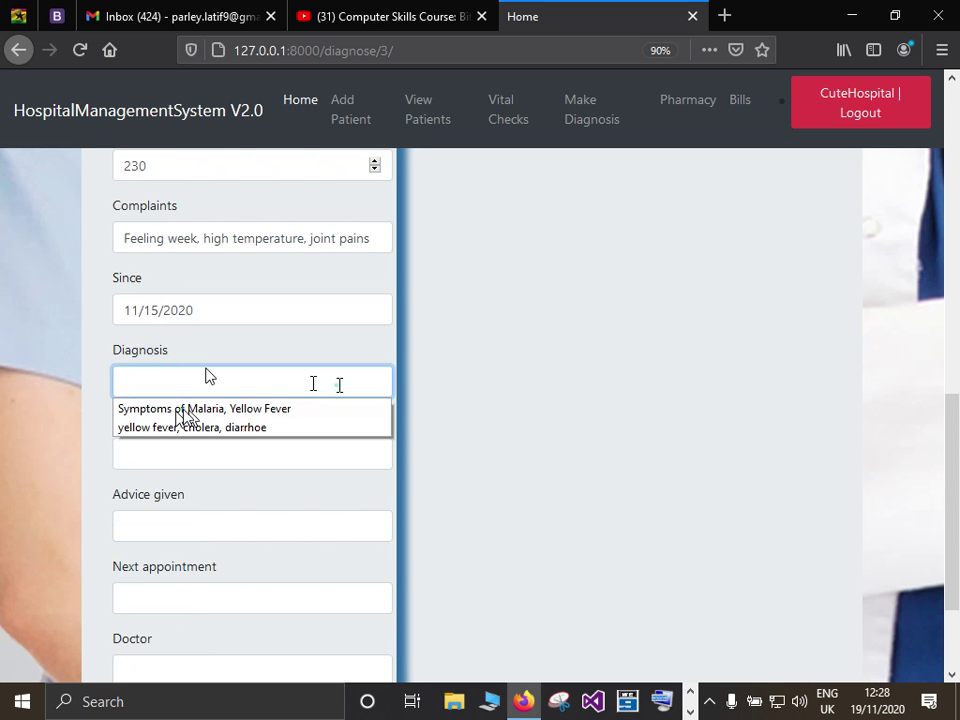
pyautogui.click(185, 412)
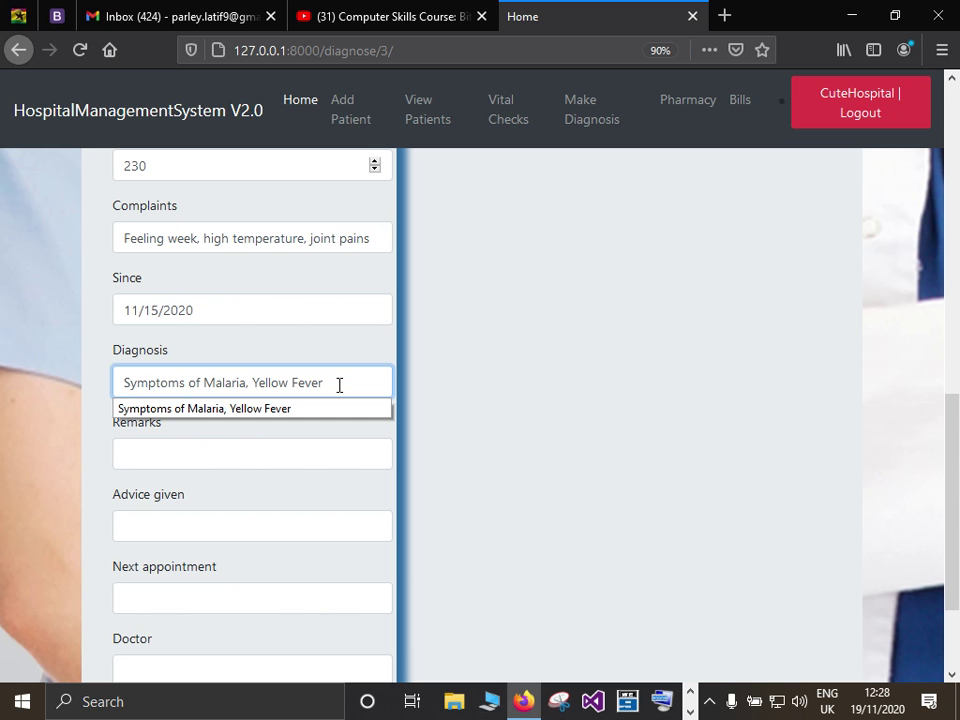
pyautogui.write(', cho')
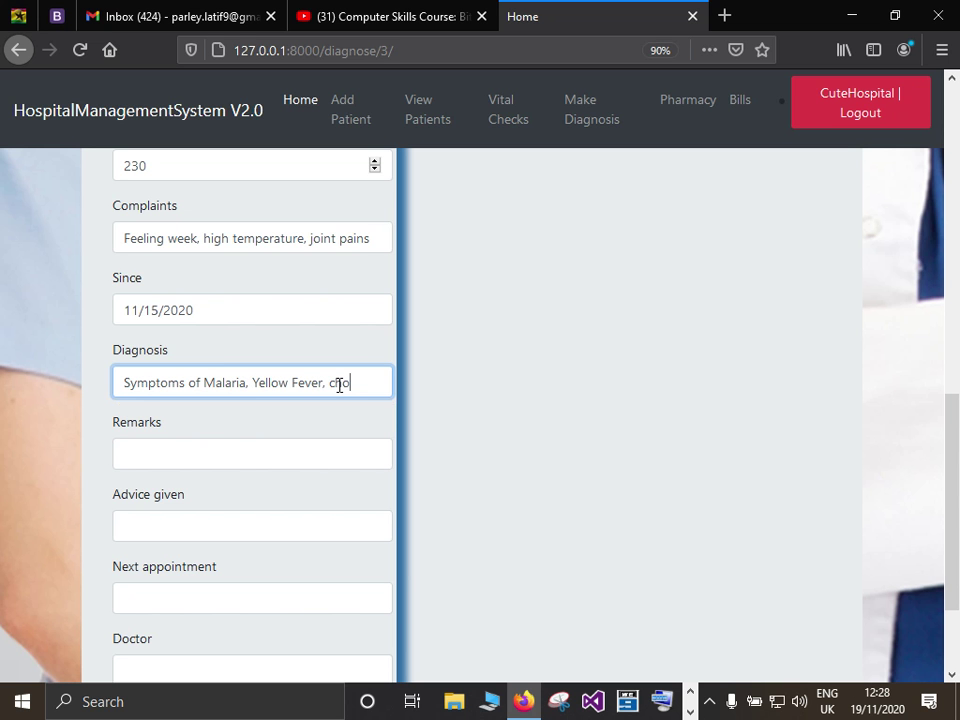
pyautogui.write('lera')
pyautogui.click(208, 455)
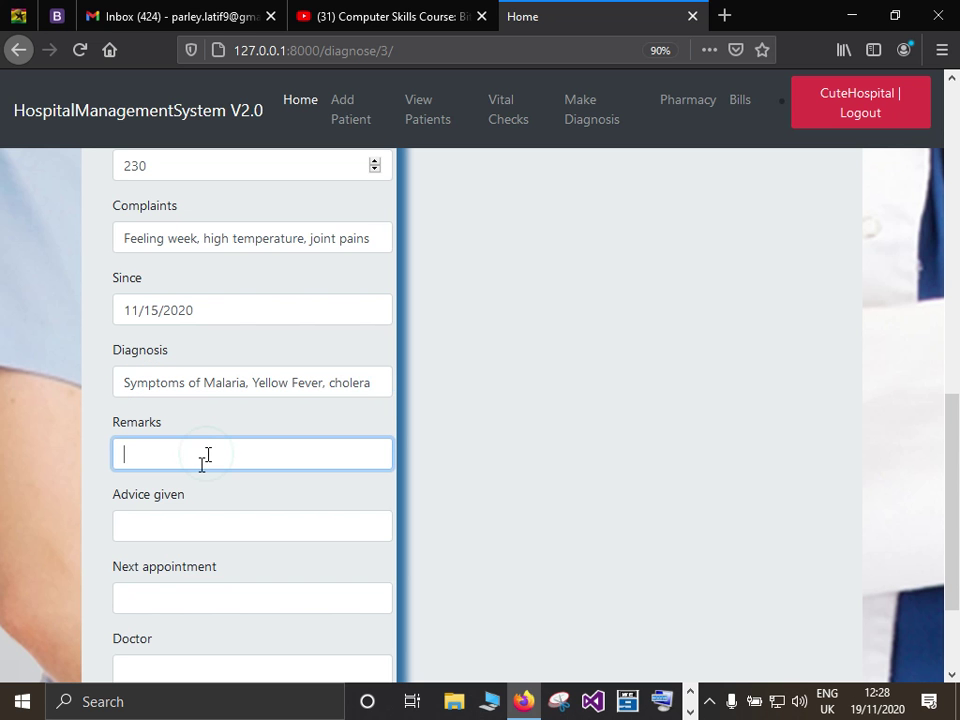
# Replace the suggested cold food remark with the pain killers injection note.
pyautogui.press('Down')
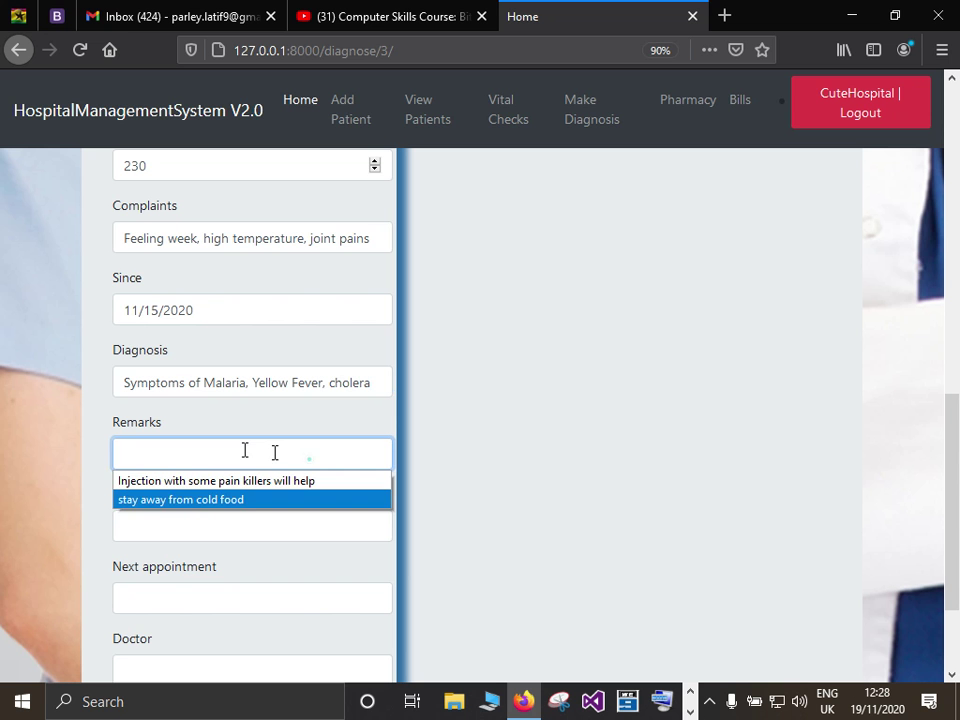
pyautogui.press('Return')
pyautogui.tripleClick(112, 458)
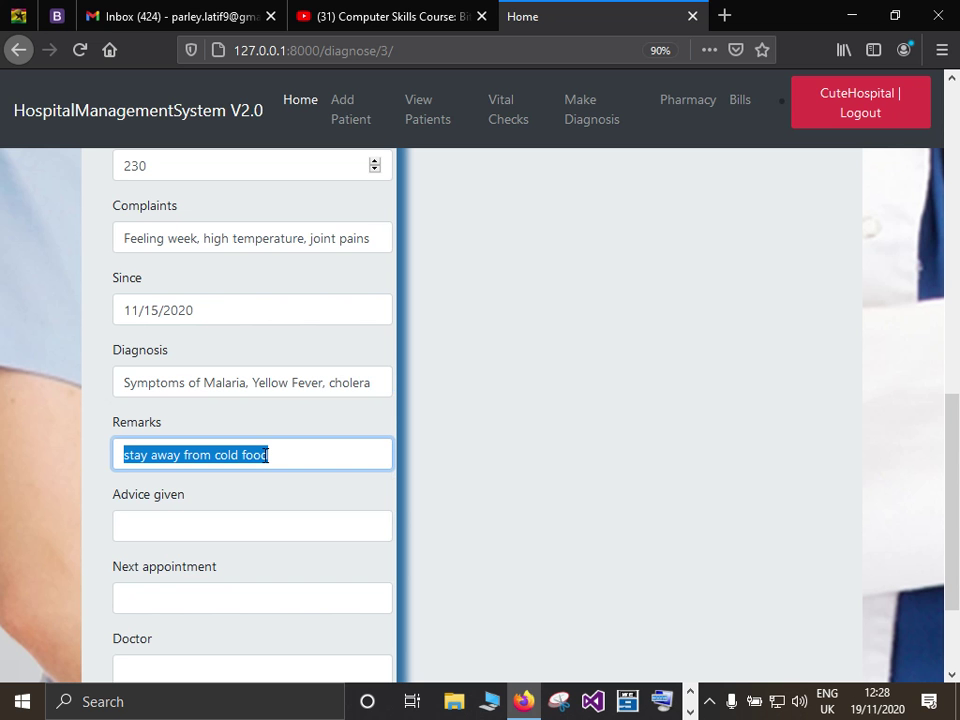
pyautogui.press('BackSpace')
pyautogui.write('Injection with some pain killers will help')
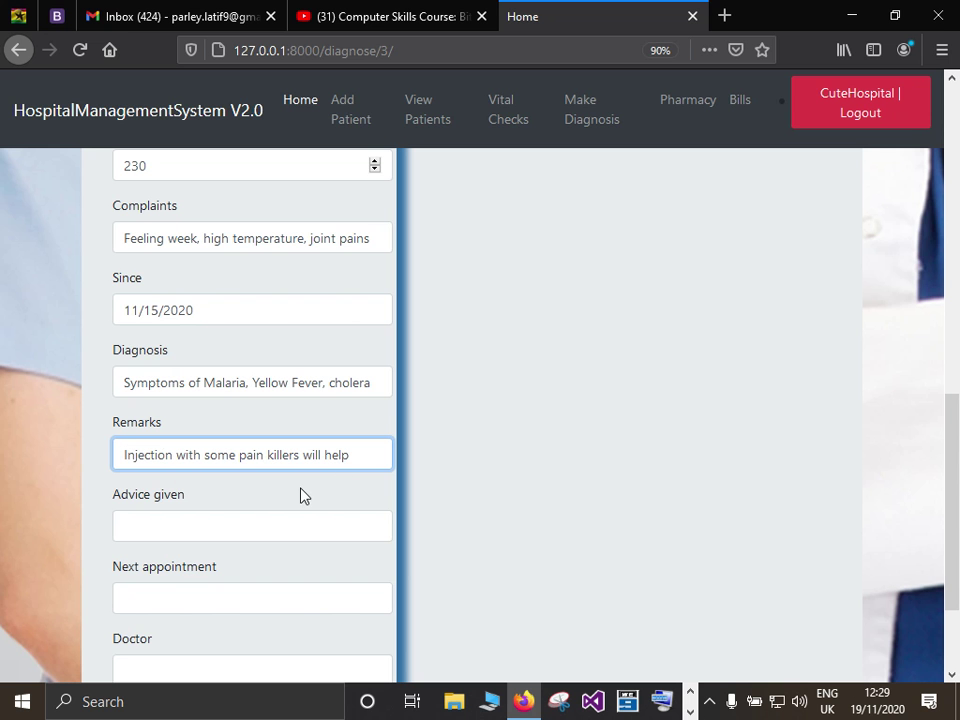
# Enter advice 'stay away from heat, and dust', next appointment 11/28/2020 and the doctor's name, then submit.
pyautogui.click(172, 519)
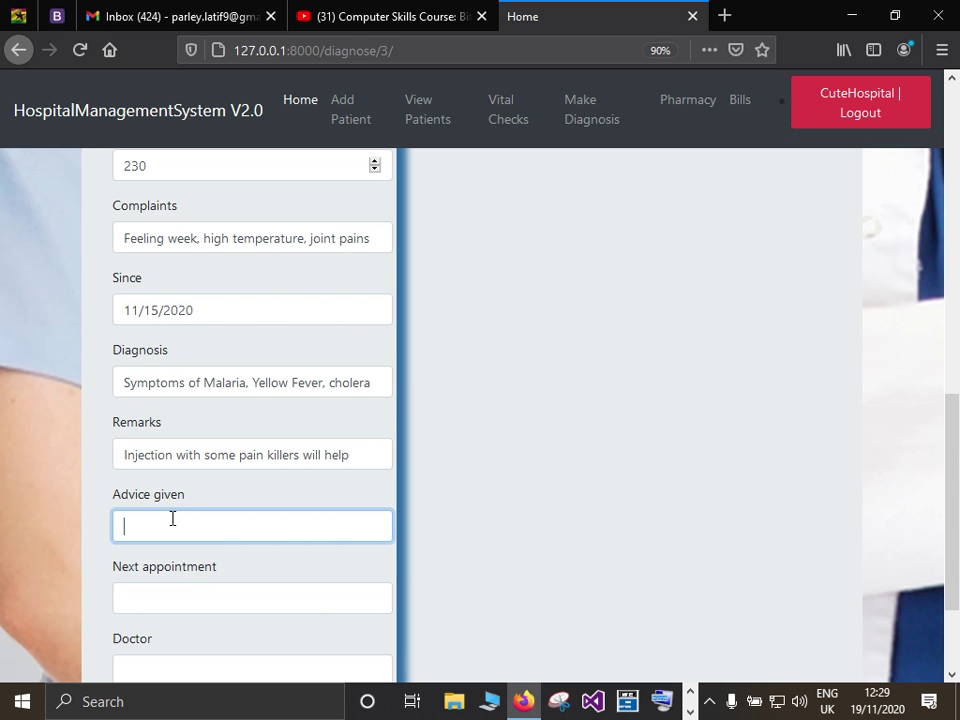
pyautogui.write('stay')
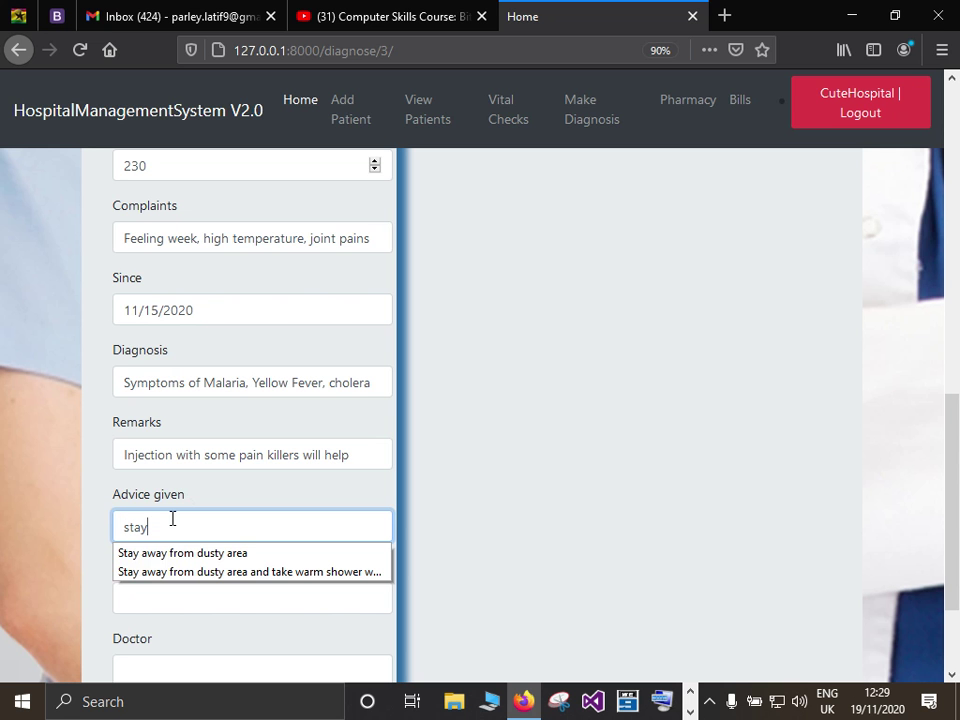
pyautogui.write(' away from heat,')
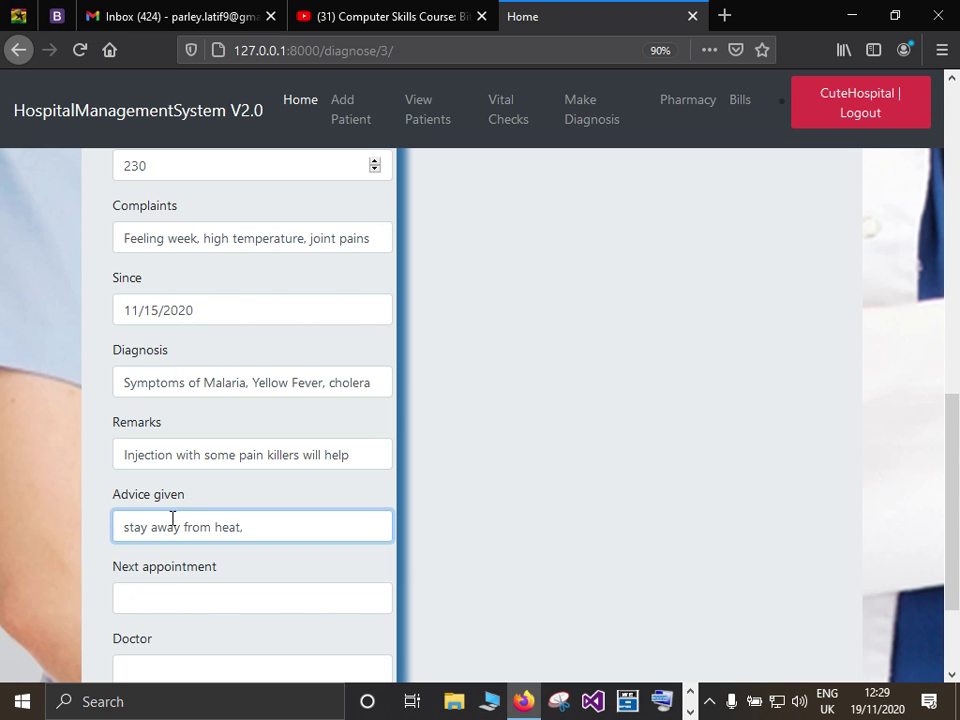
pyautogui.write(' and dust')
pyautogui.scroll(-3, 170, 448)
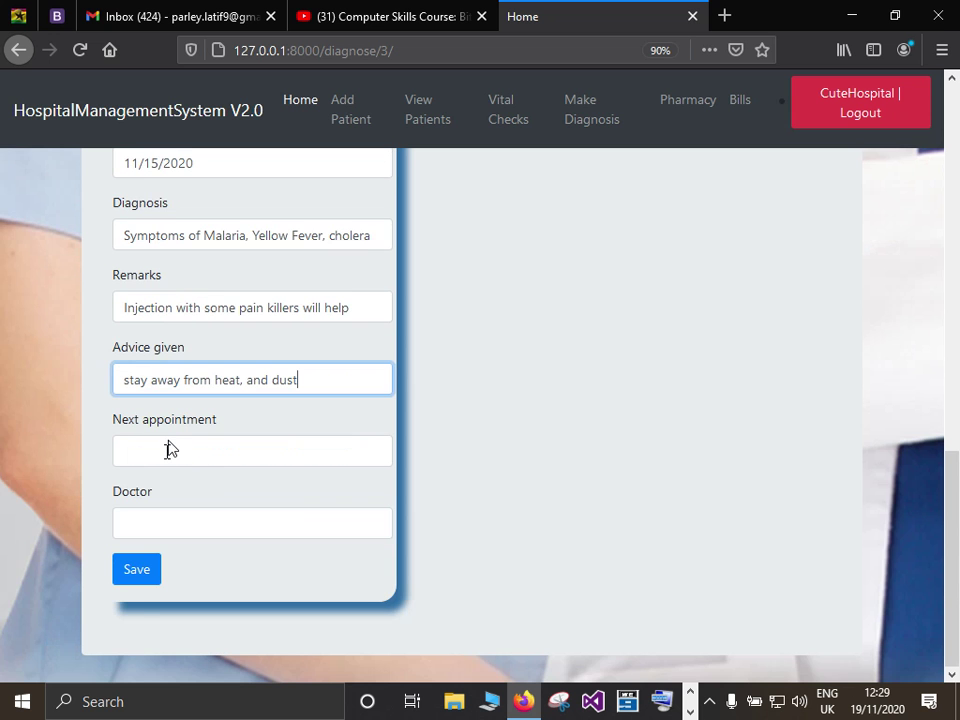
pyautogui.click(167, 450)
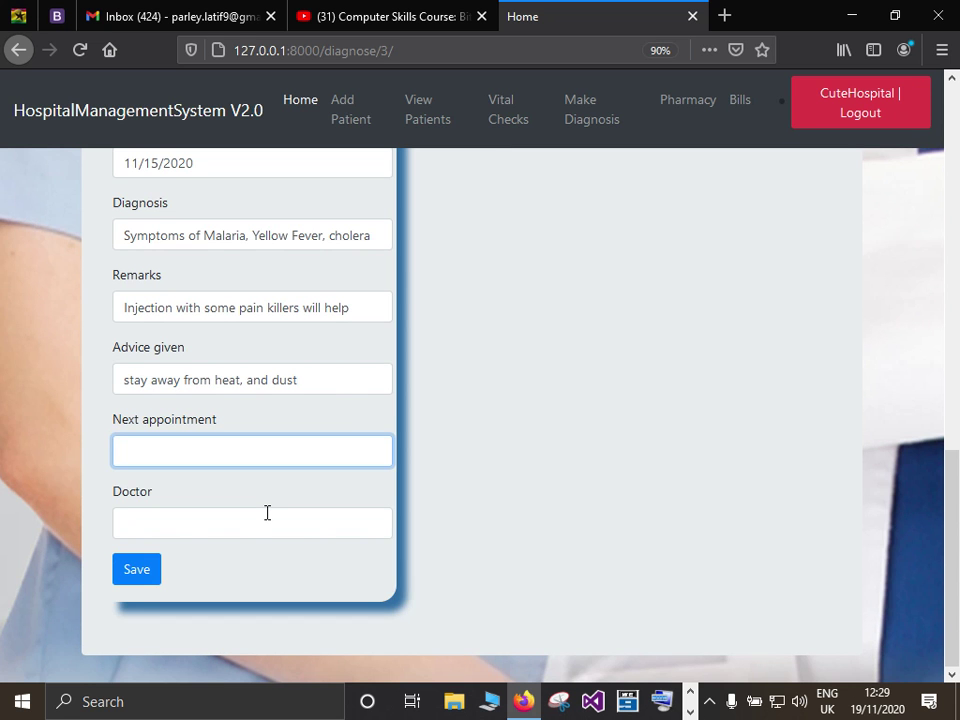
pyautogui.write('1')
pyautogui.write('1/')
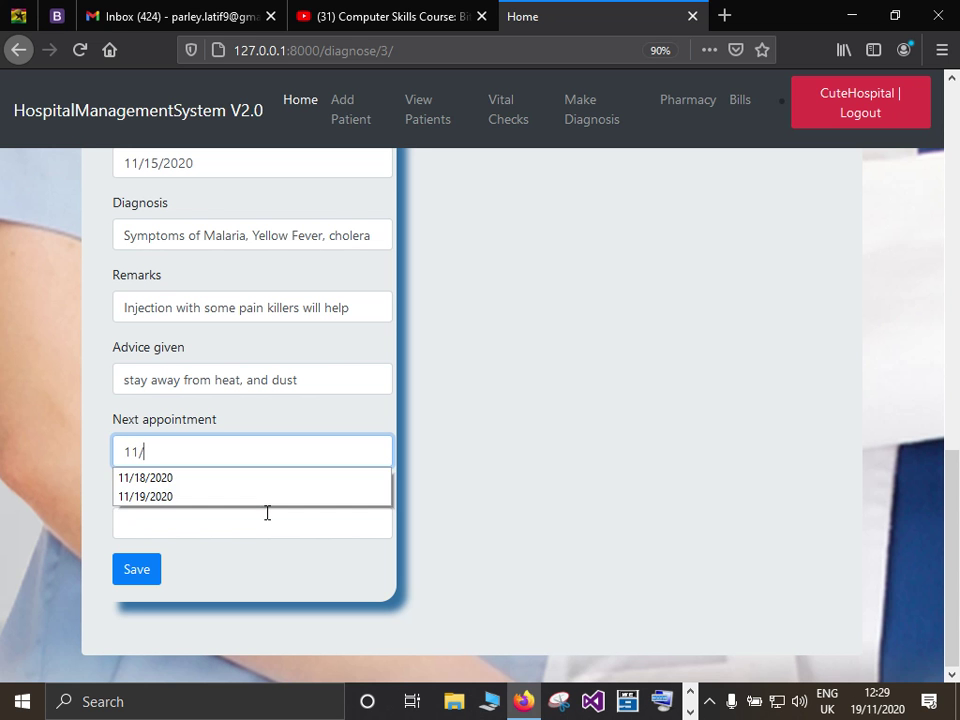
pyautogui.write('28/2020')
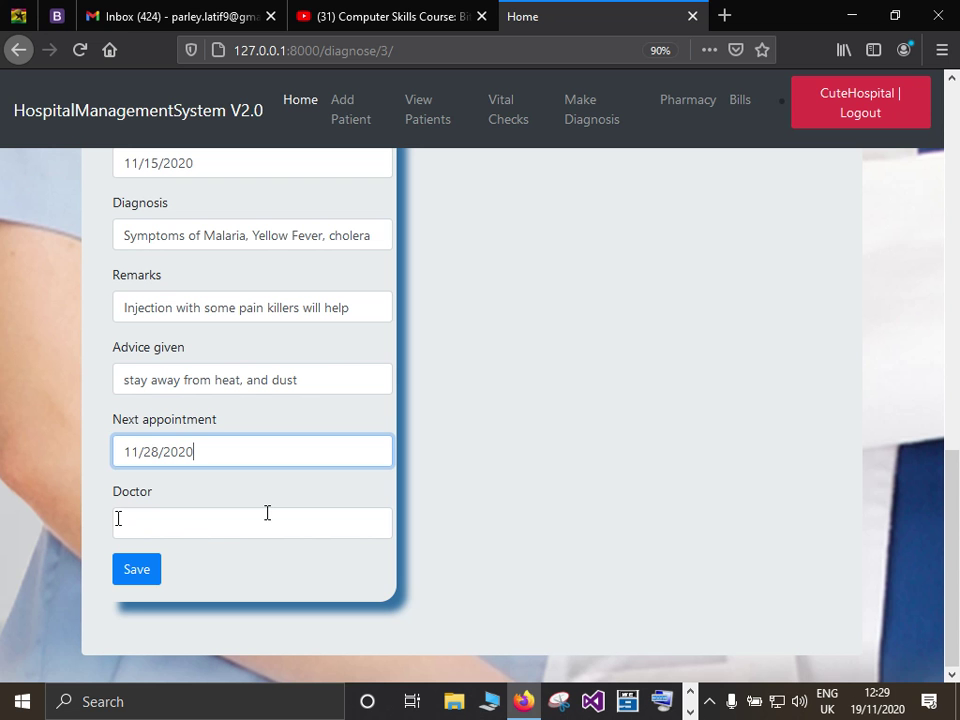
pyautogui.click(153, 529)
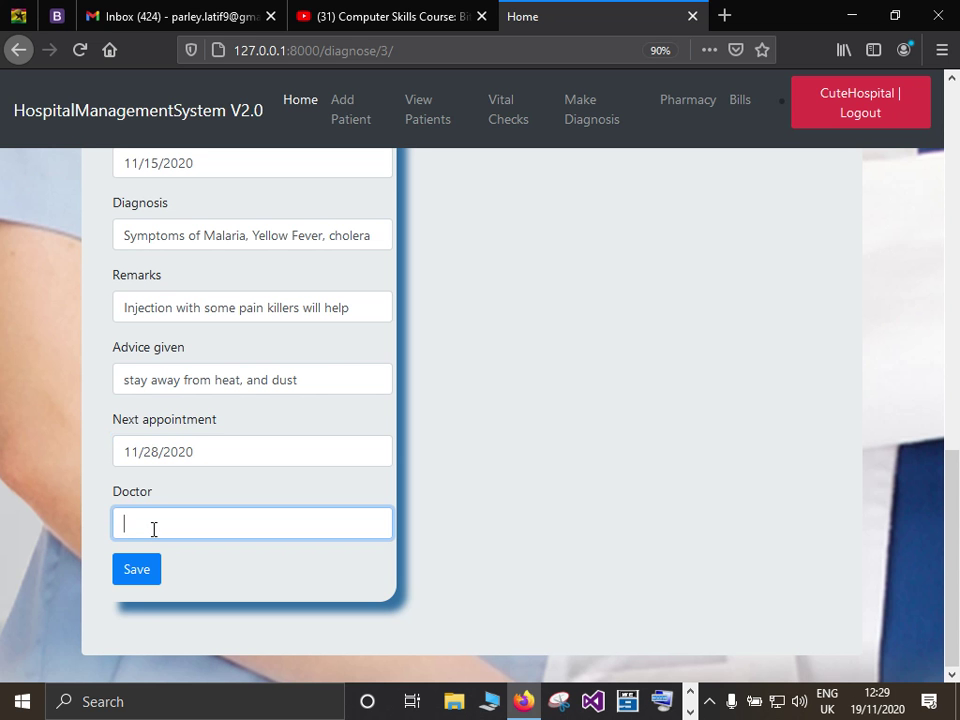
pyautogui.write('Dr Ibrahim')
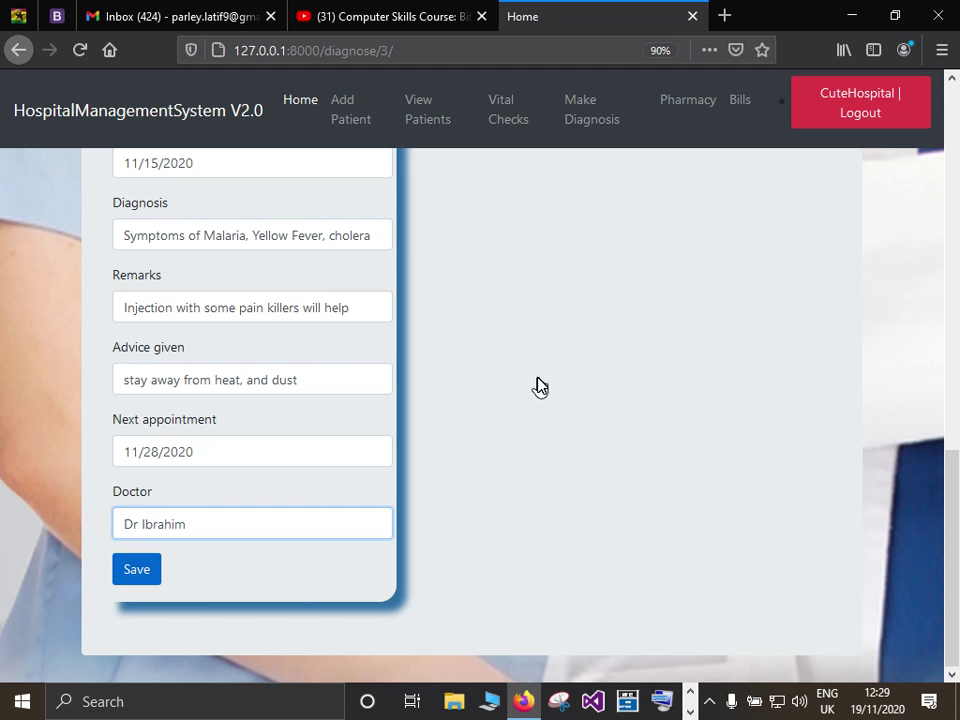
pyautogui.press('Return')
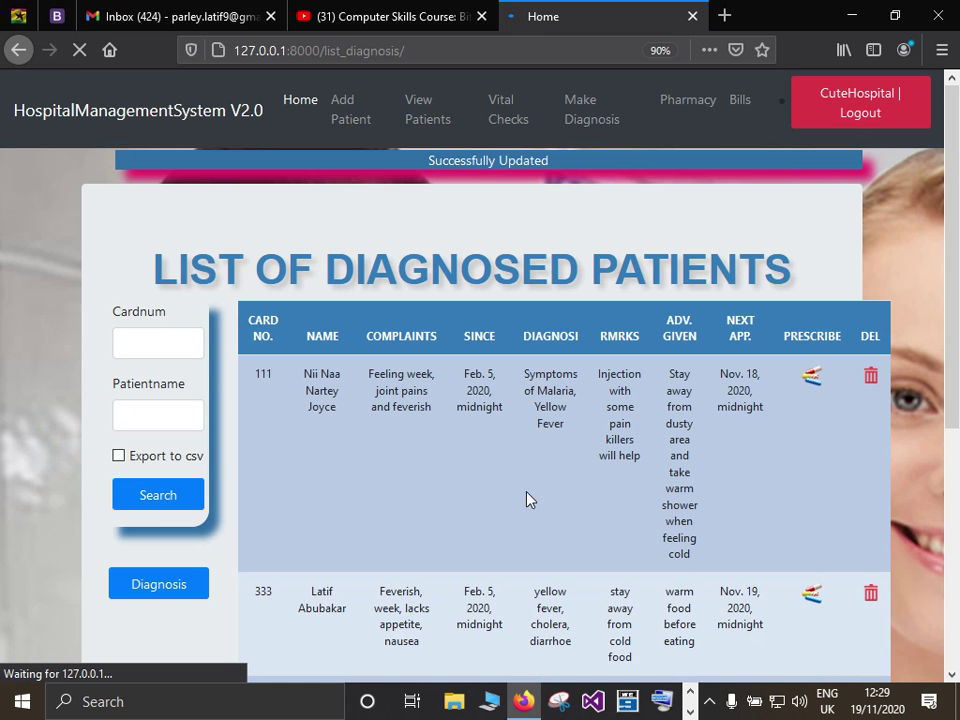
# Scroll the diagnosed-patients list down to patient 1027's new cholera diagnosis row.
pyautogui.scroll(-2, 416, 420)
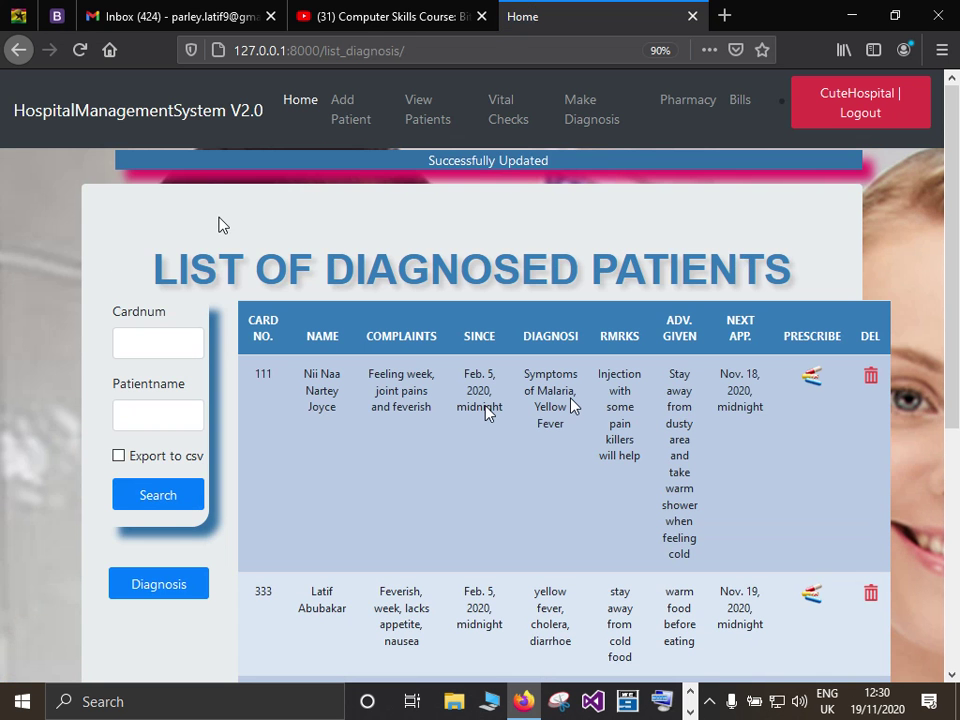
pyautogui.scroll(-3, 395, 447)
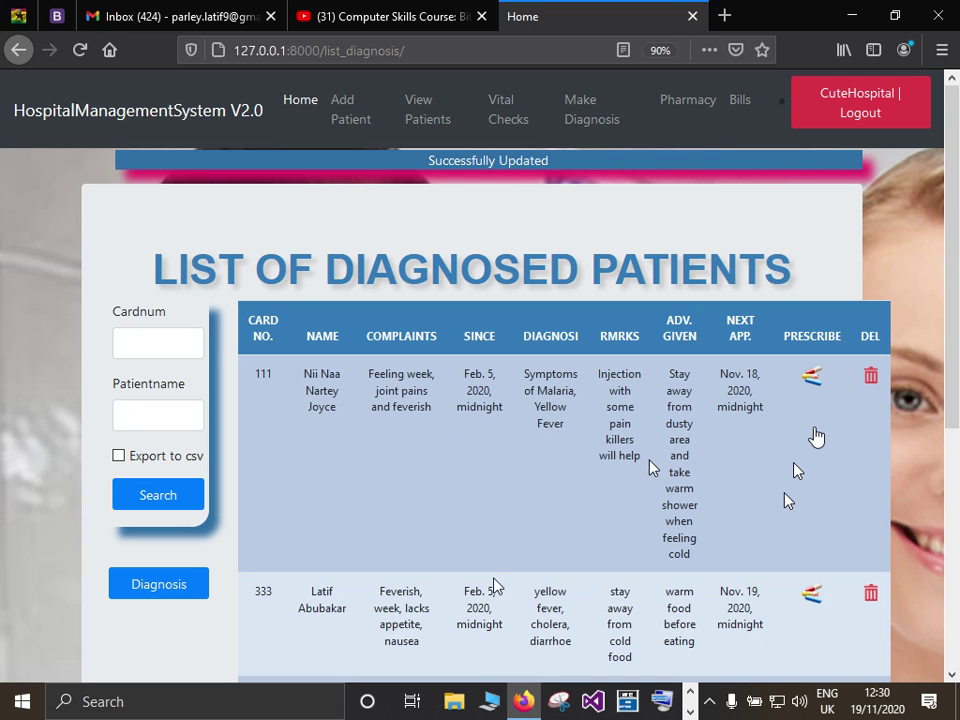
pyautogui.scroll(-3, 816, 435)
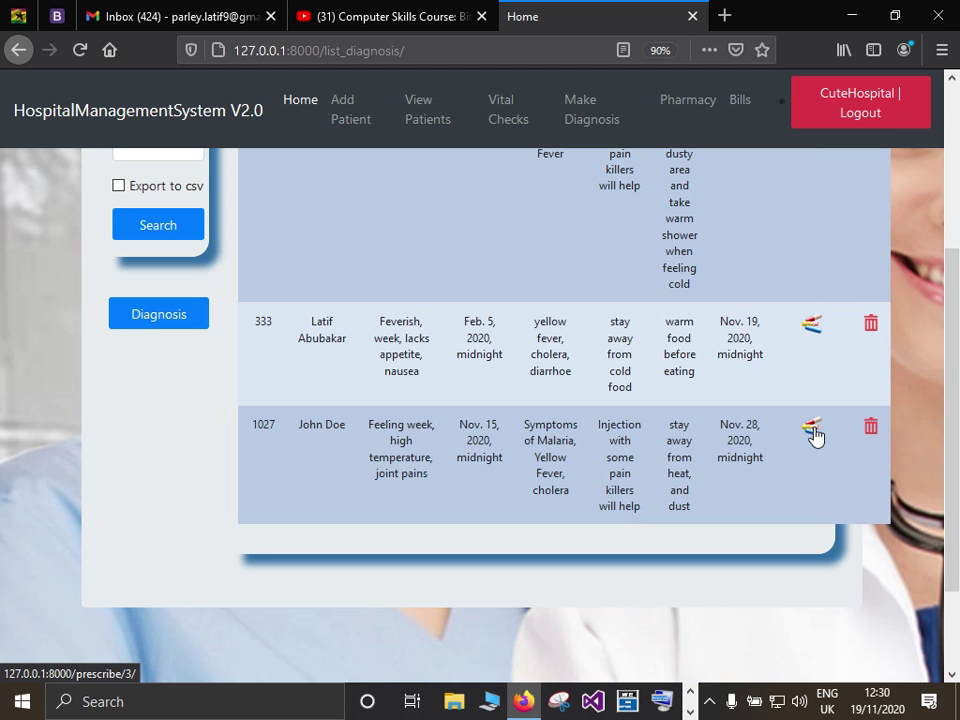
# Open the newest diagnosis row's prescription form, returning via Diagnosis List after a wrong page.
pyautogui.click(814, 432)
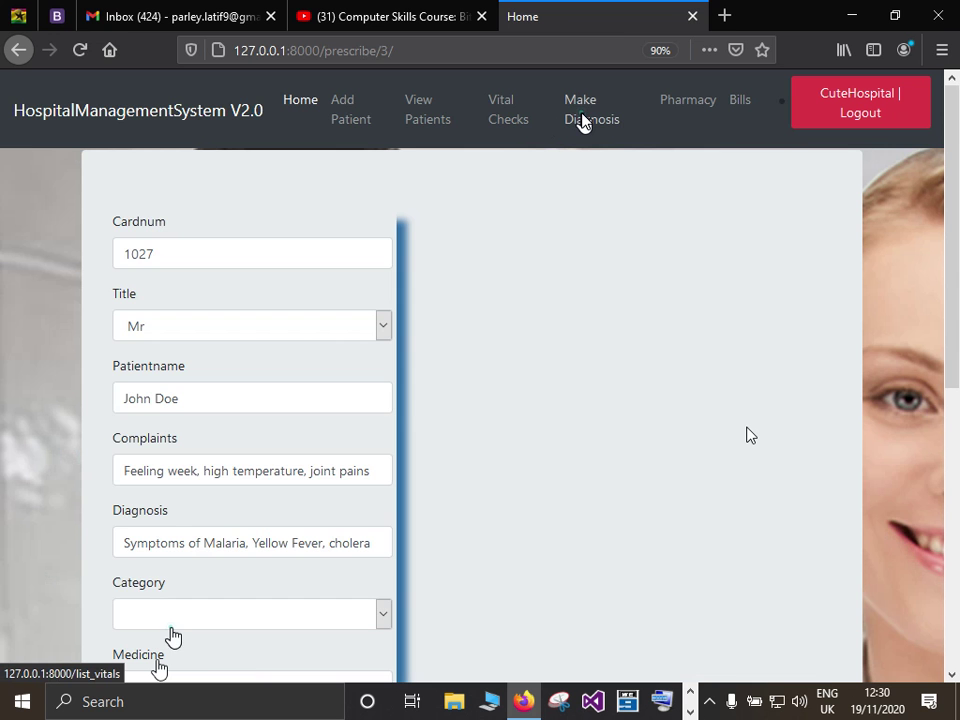
pyautogui.click(172, 636)
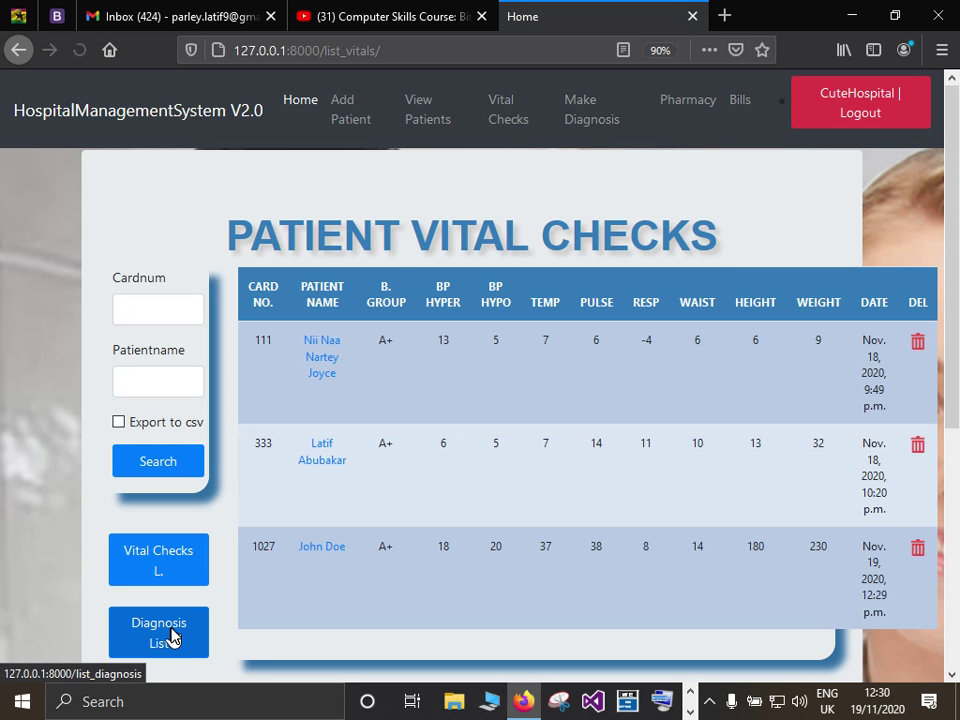
pyautogui.click(172, 636)
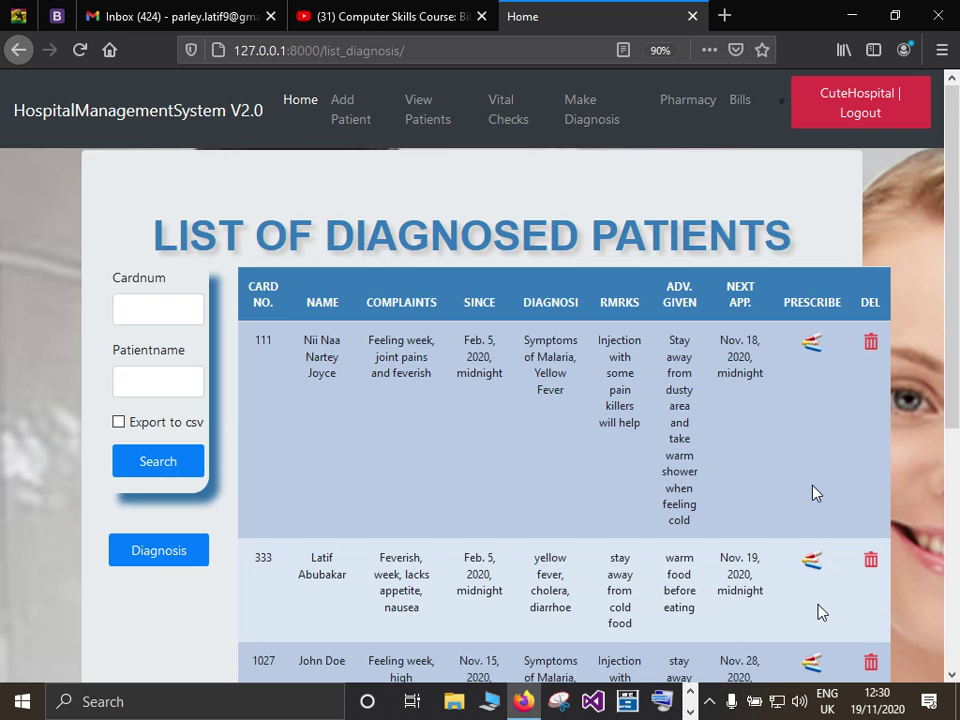
pyautogui.scroll(-3, 812, 492)
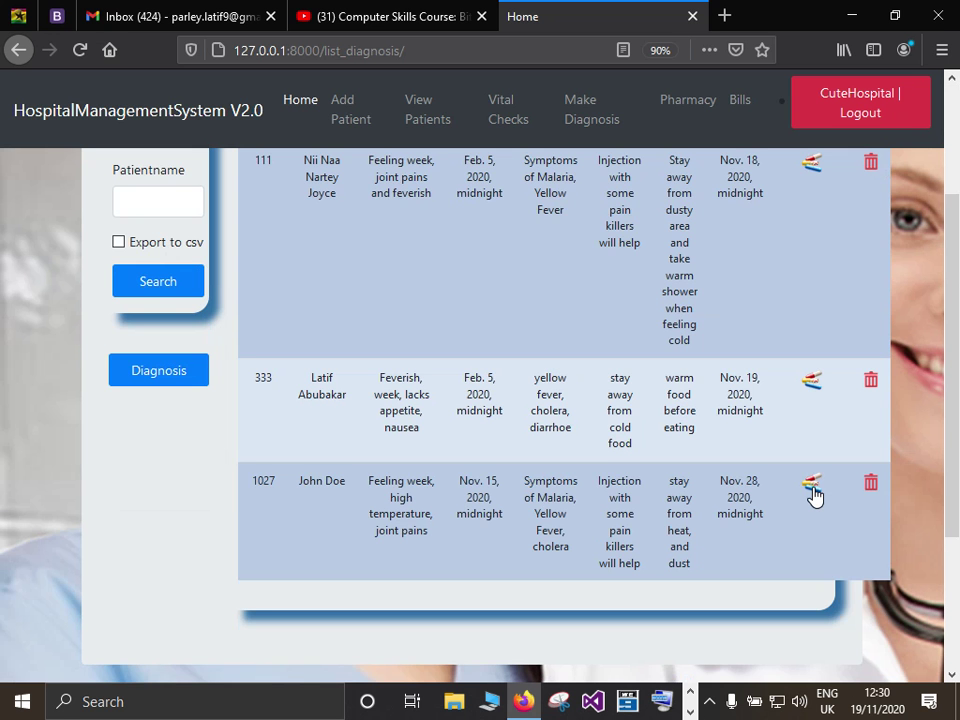
pyautogui.click(812, 486)
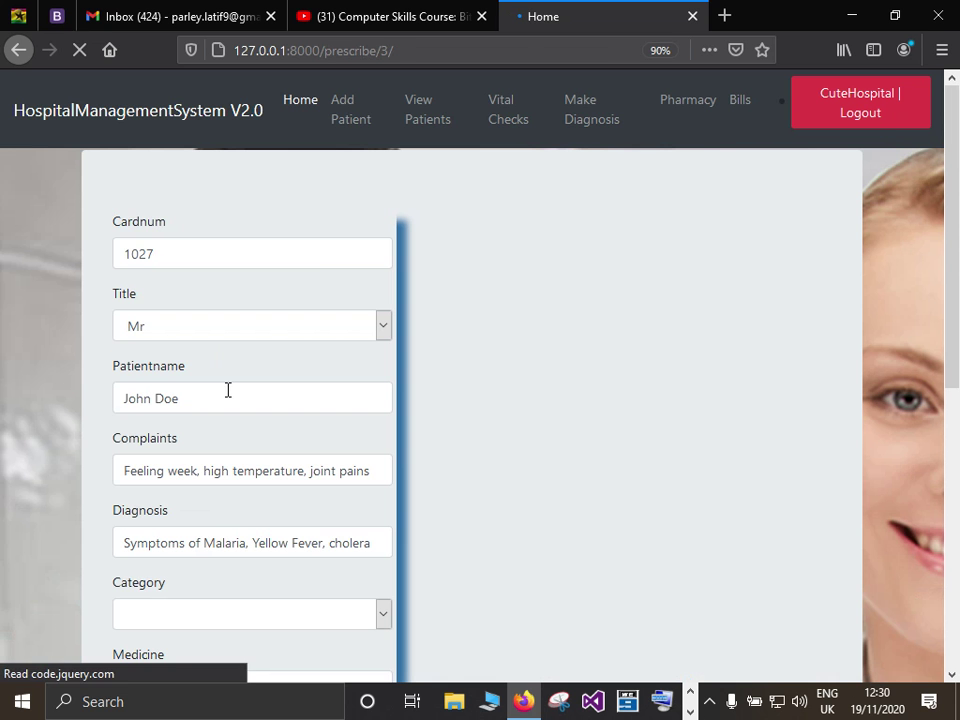
# Set category Antibiotics and prescribe 'chloroquine, ibuprufen, injection 506'.
pyautogui.scroll(-3, 380, 355)
pyautogui.click(380, 352)
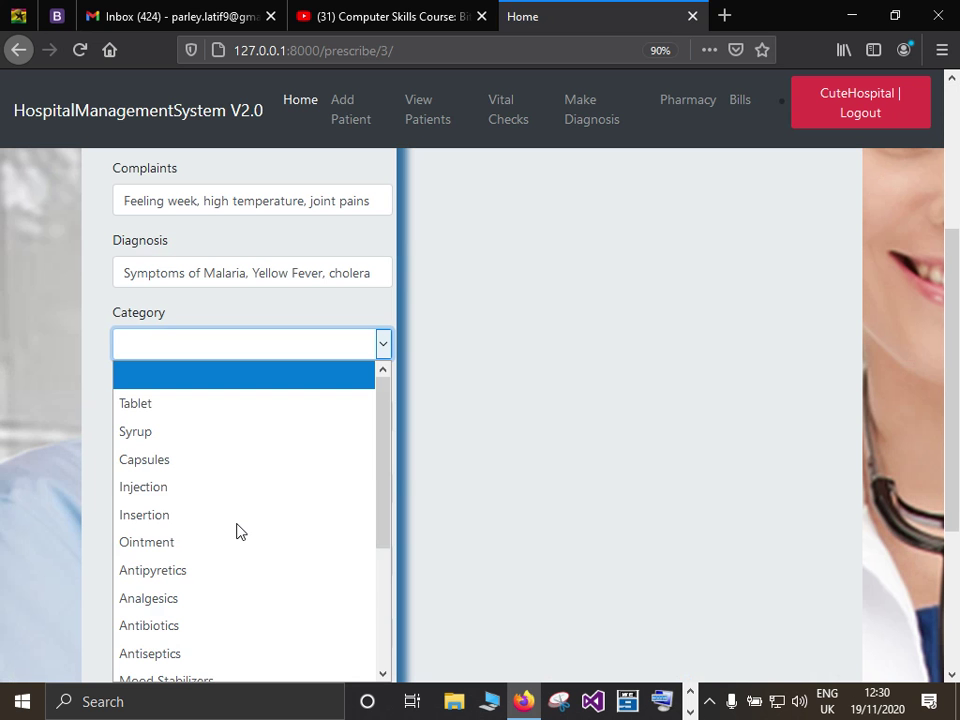
pyautogui.scroll(-2, 230, 540)
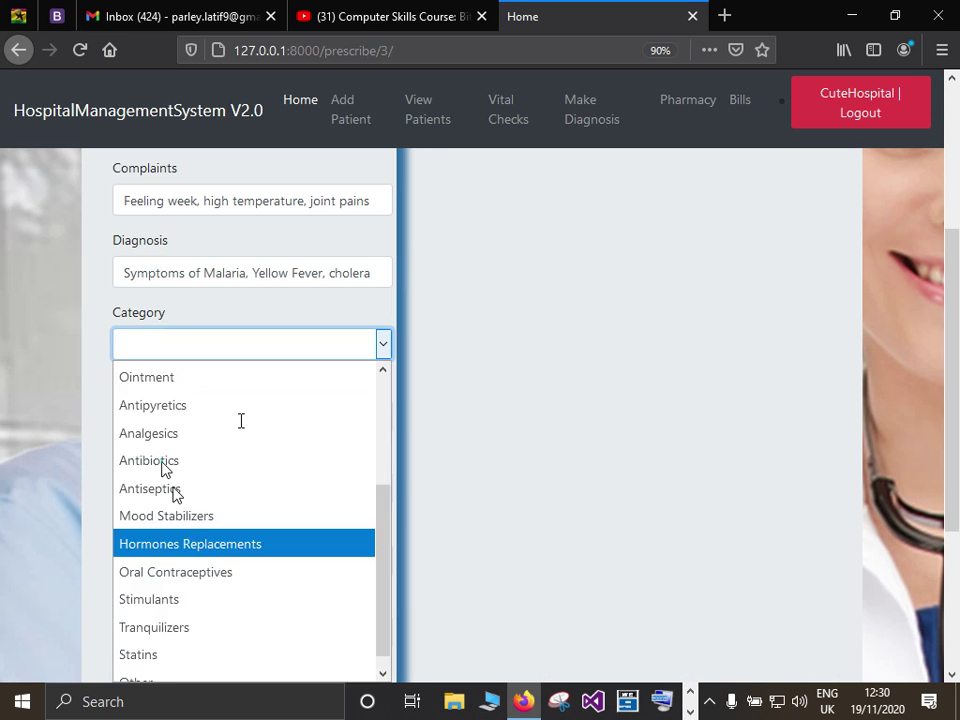
pyautogui.click(163, 462)
pyautogui.click(239, 419)
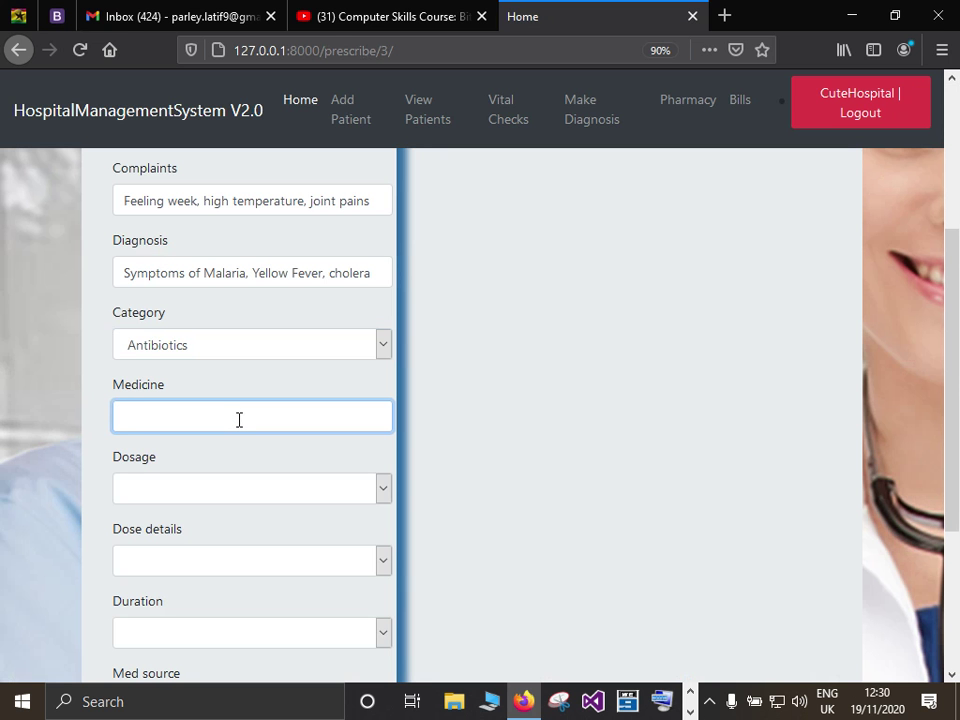
pyautogui.write('ch')
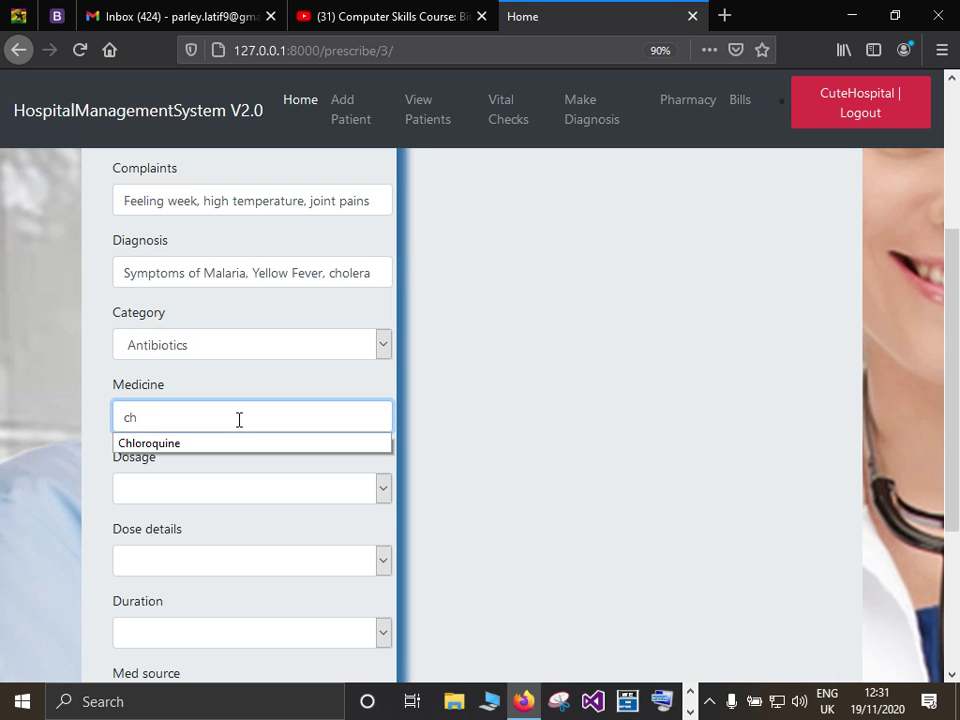
pyautogui.write('loroquine, i')
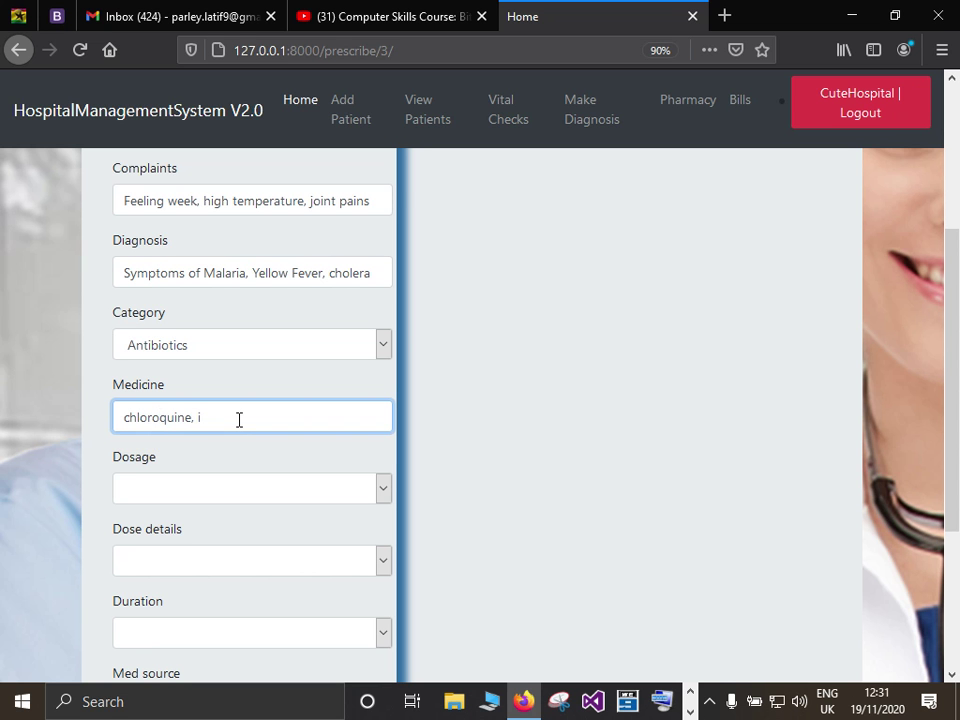
pyautogui.write('buprufen, injection 506')
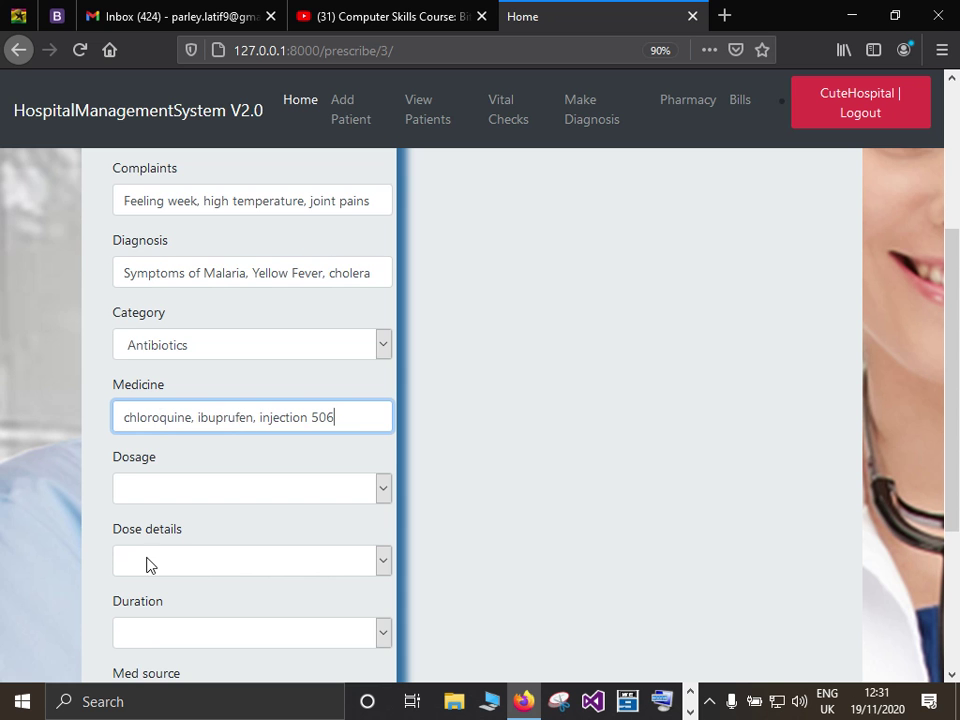
# Choose dosage 1 - 1 - 1 and dose details m - a - e.
pyautogui.scroll(-1, 384, 436)
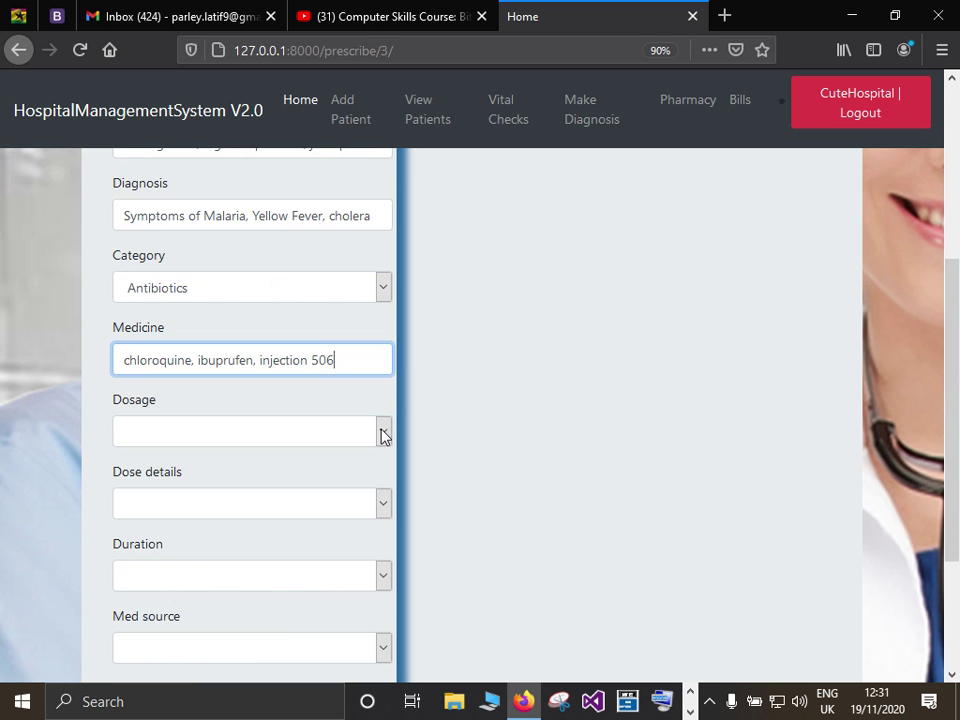
pyautogui.scroll(-2, 384, 436)
pyautogui.click(165, 308)
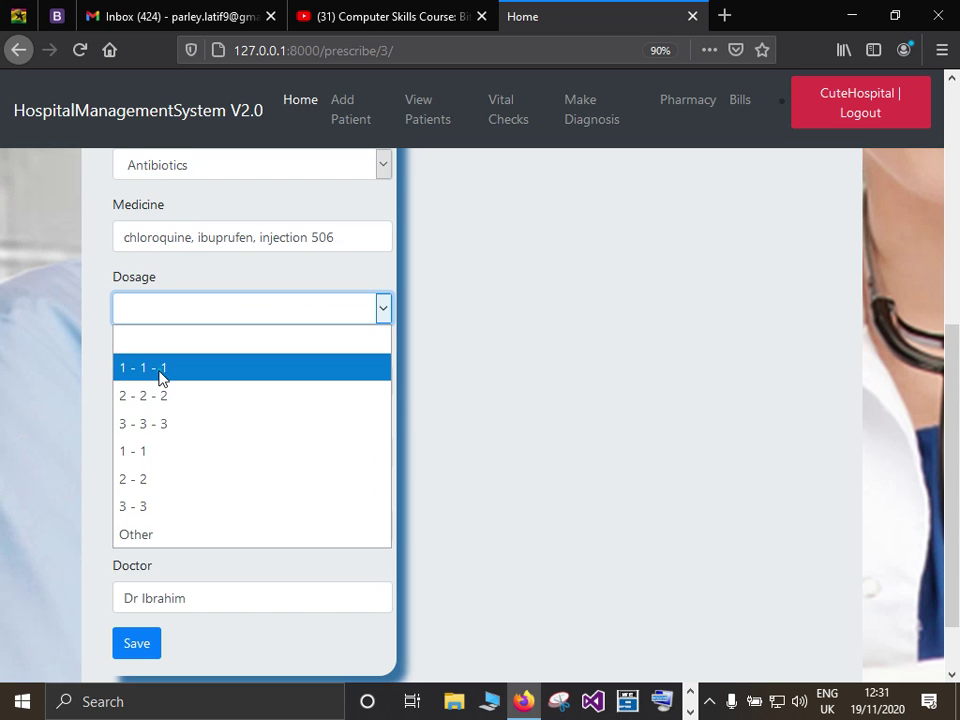
pyautogui.press('Return')
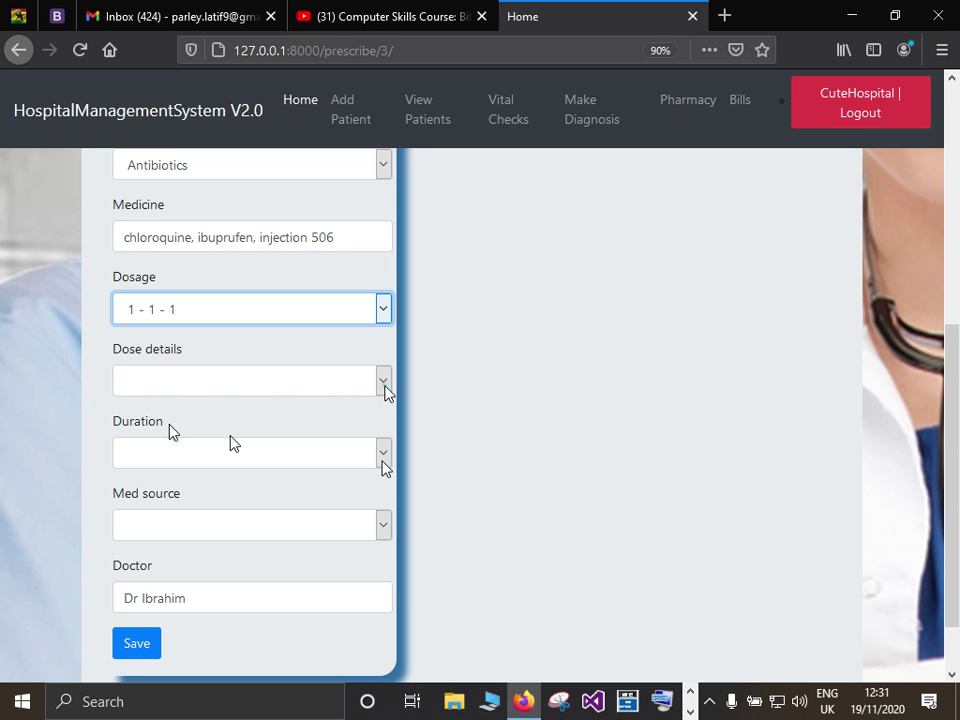
pyautogui.press('Tab')
pyautogui.press('Down')
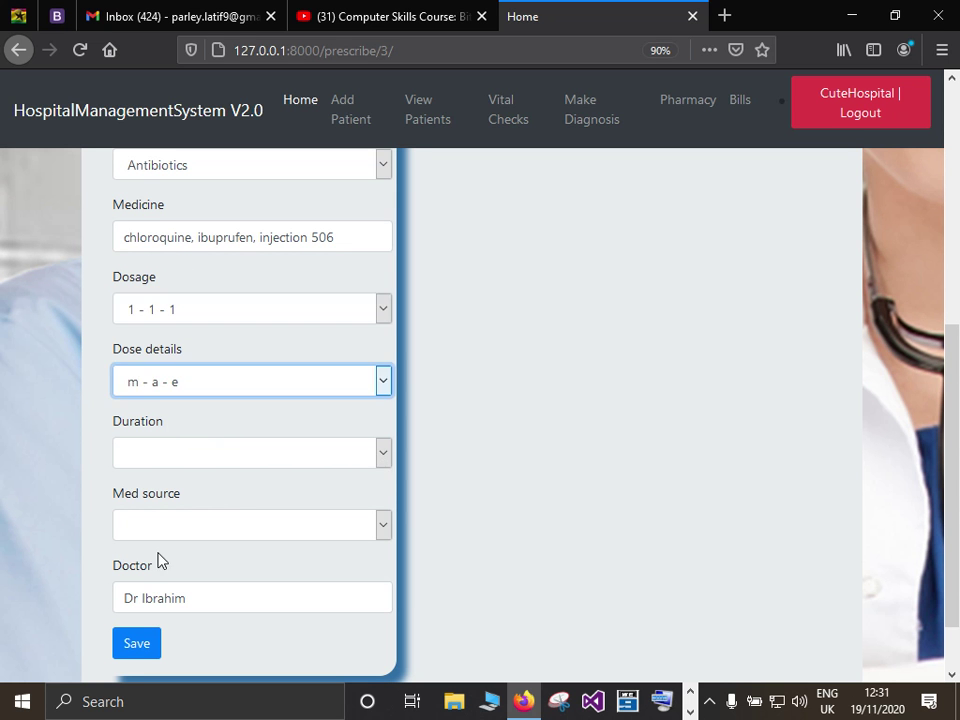
# Set duration to 1 month and med source to internal, then save the prescription.
pyautogui.press('Tab')
pyautogui.hotkey('alt', 'Down')
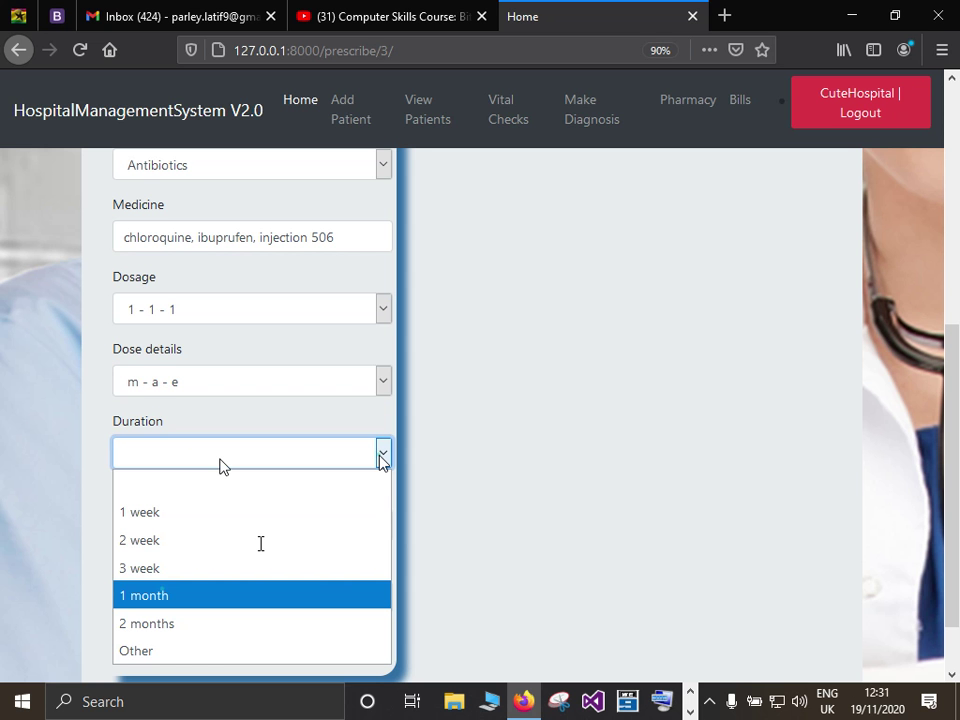
pyautogui.press('Return')
pyautogui.press('Tab')
pyautogui.hotkey('alt', 'Down')
pyautogui.press('Down')
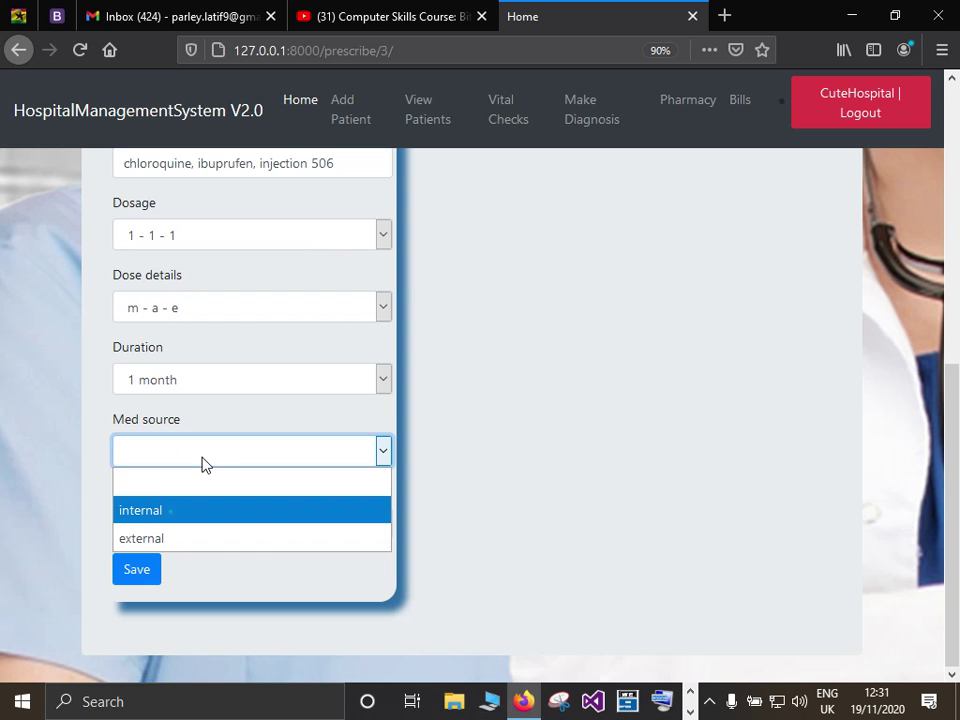
pyautogui.press('Return')
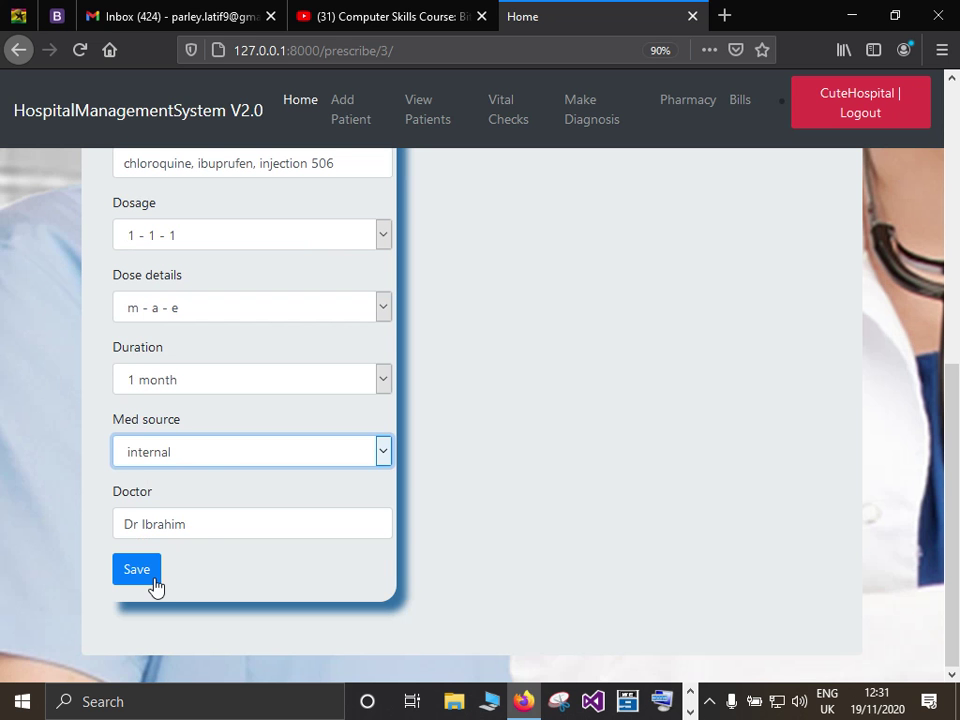
pyautogui.click(151, 578)
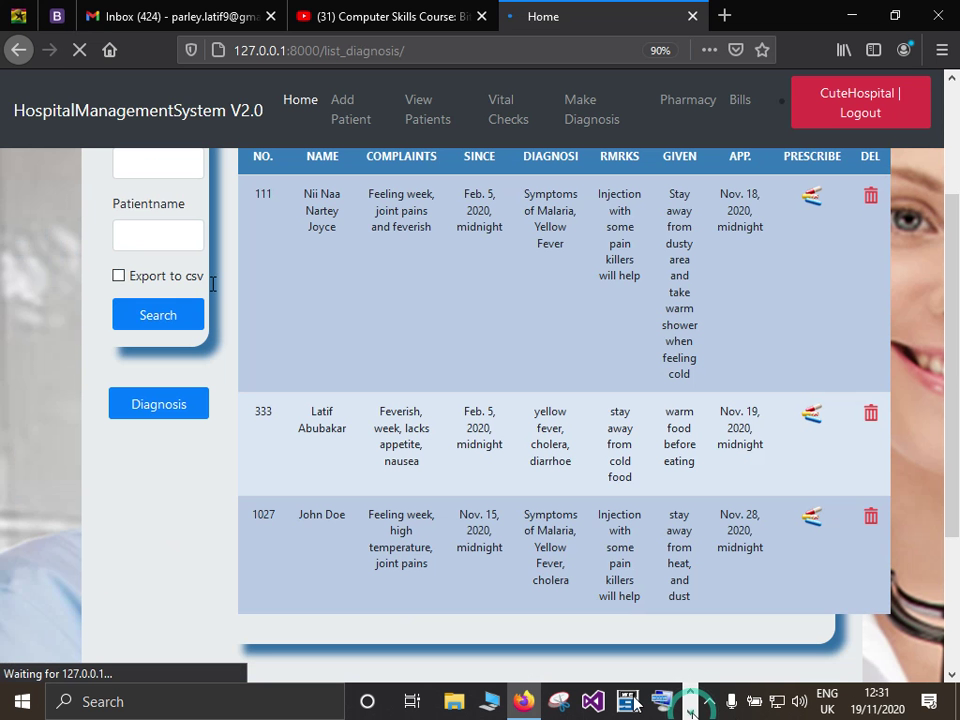
# Bring the Notepad NEW OUT-PATIENT checklist to the front from the taskbar.
pyautogui.click(298, 261)
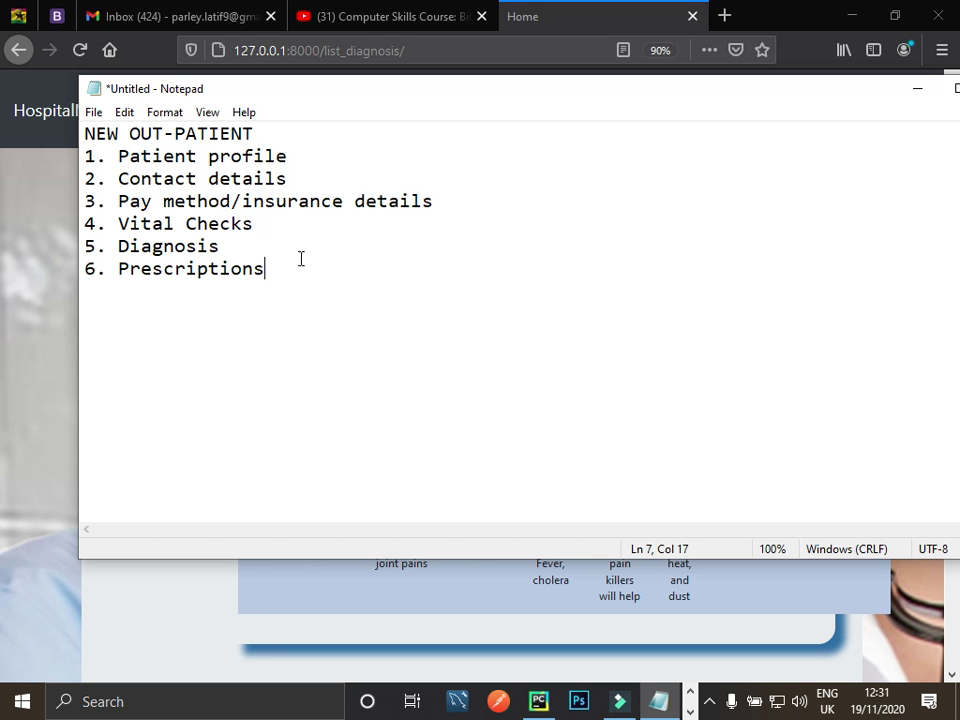
# Minimize the Notepad checklist to reveal the List of Diagnosed Patients again.
pyautogui.click(915, 92)
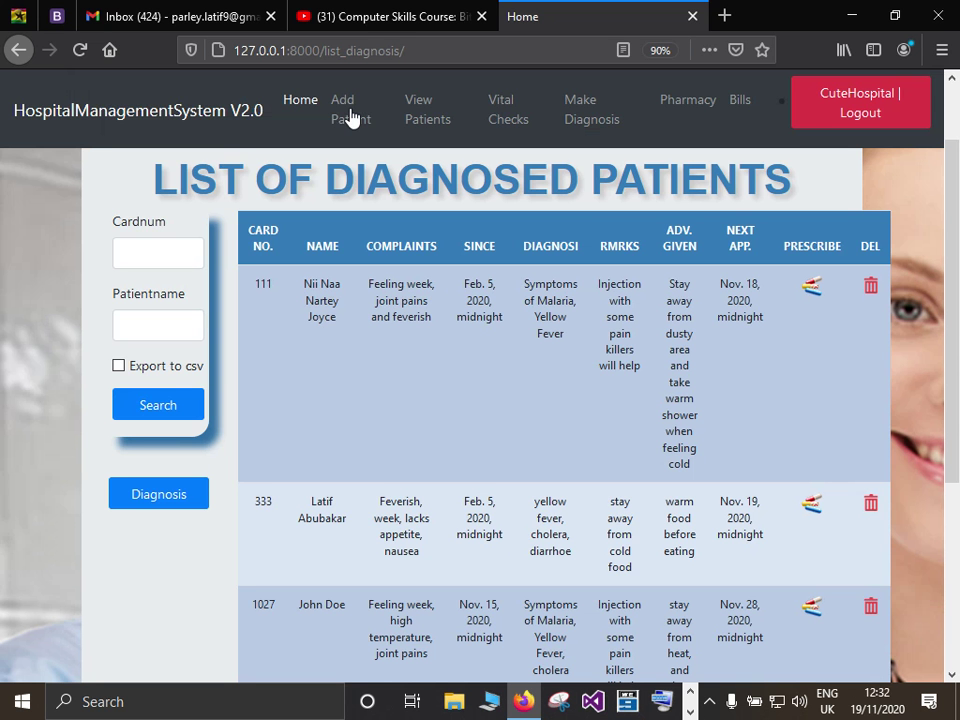
# Go to View Patients to list OPD cards 111, 333 and 1027.
pyautogui.click(419, 123)
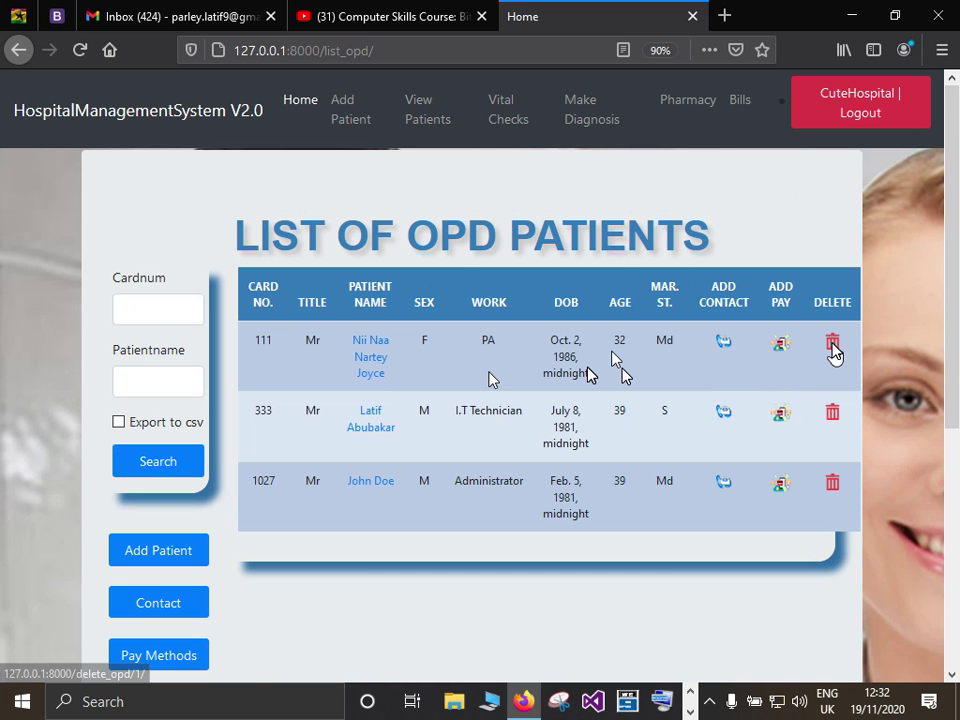
# Delete OPD card 111 and confirm with Yes, leaving cards 333 and 1027.
pyautogui.click(834, 350)
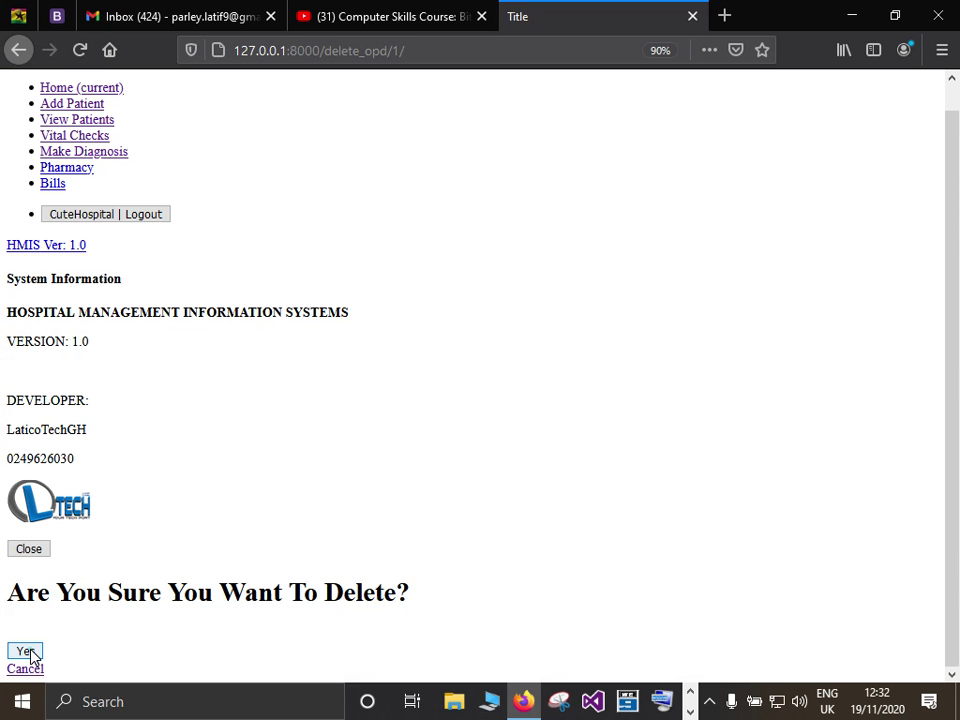
pyautogui.click(27, 652)
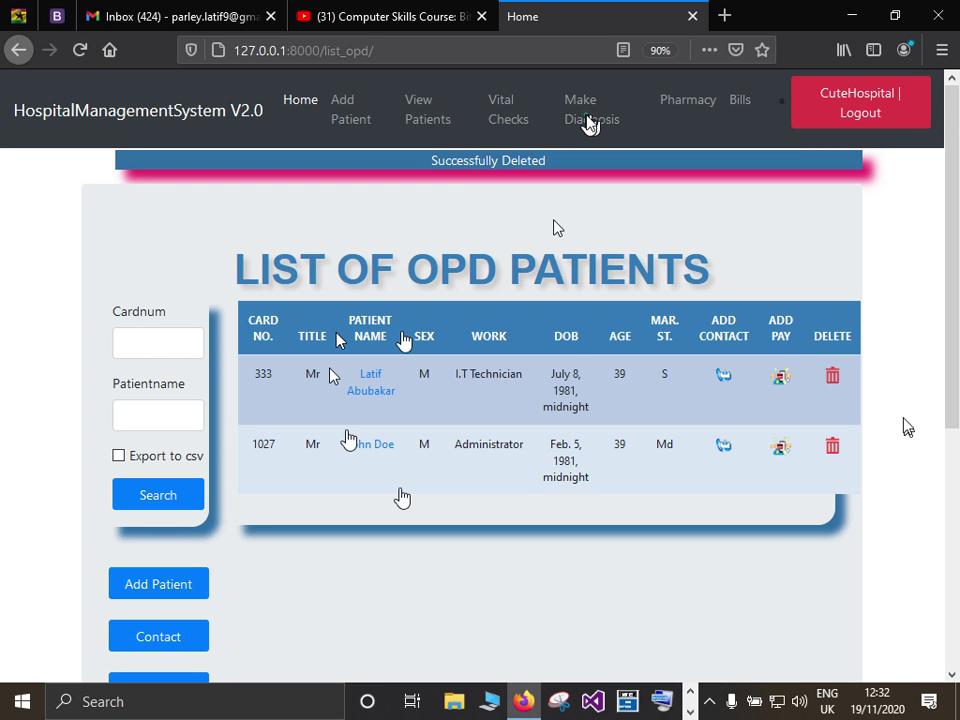
pyautogui.click(160, 636)
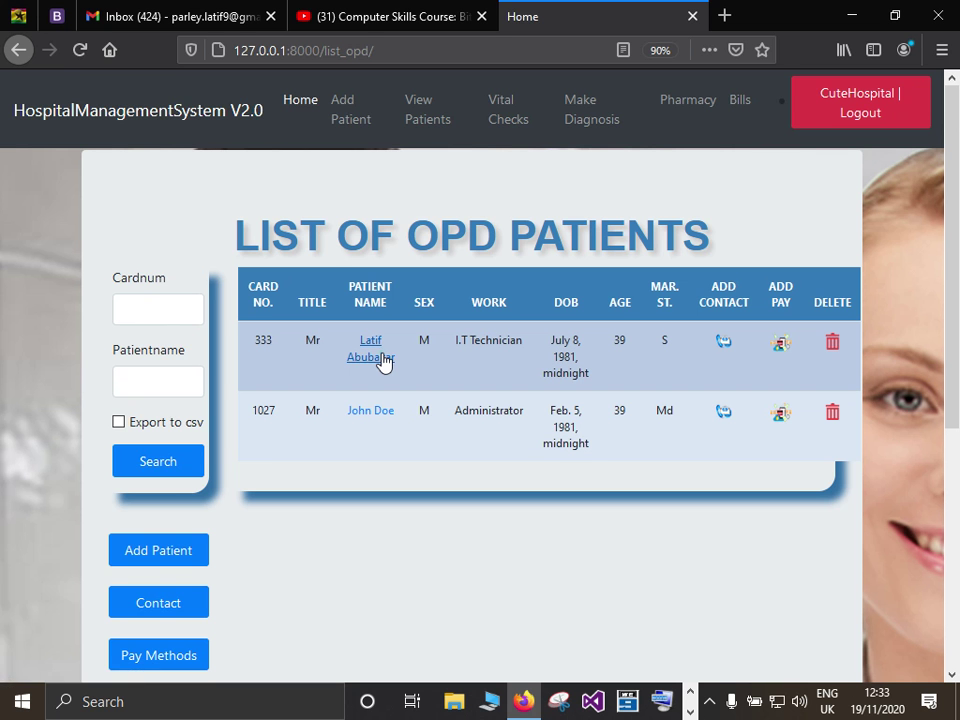
# Save patient 333's OPD update form to get the Successfully Updated confirmation.
pyautogui.click(383, 362)
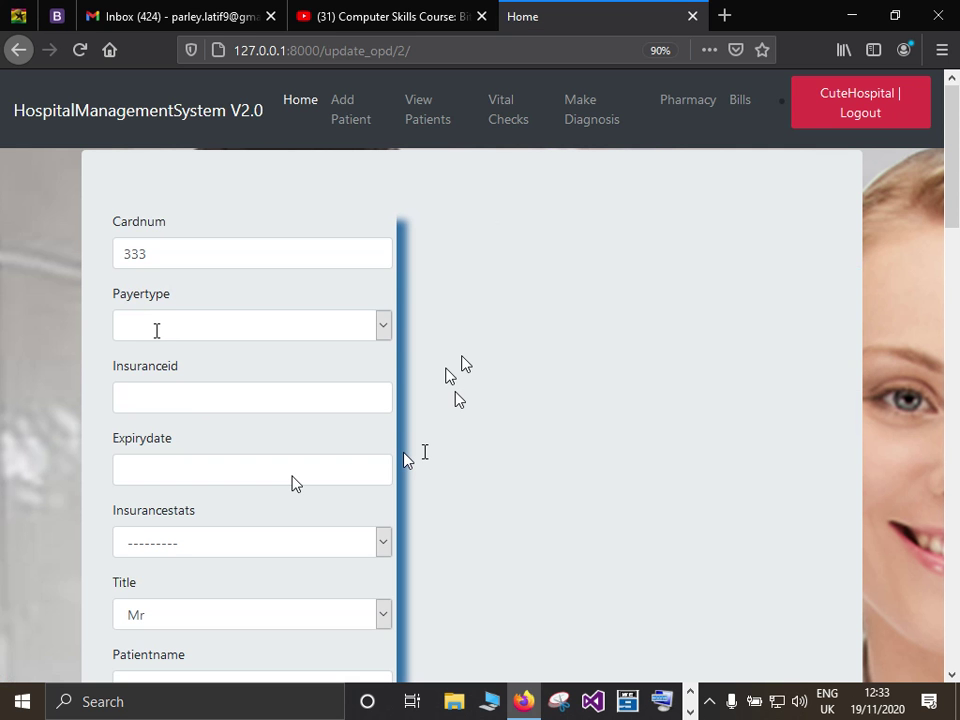
pyautogui.scroll(-5, 161, 218)
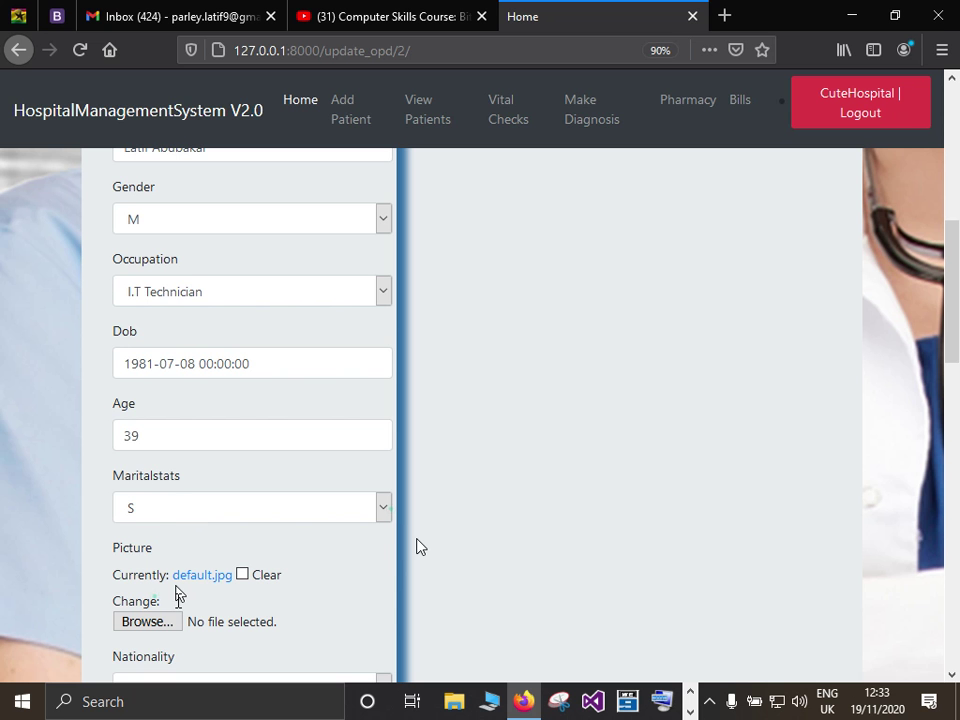
pyautogui.scroll(-5, 209, 622)
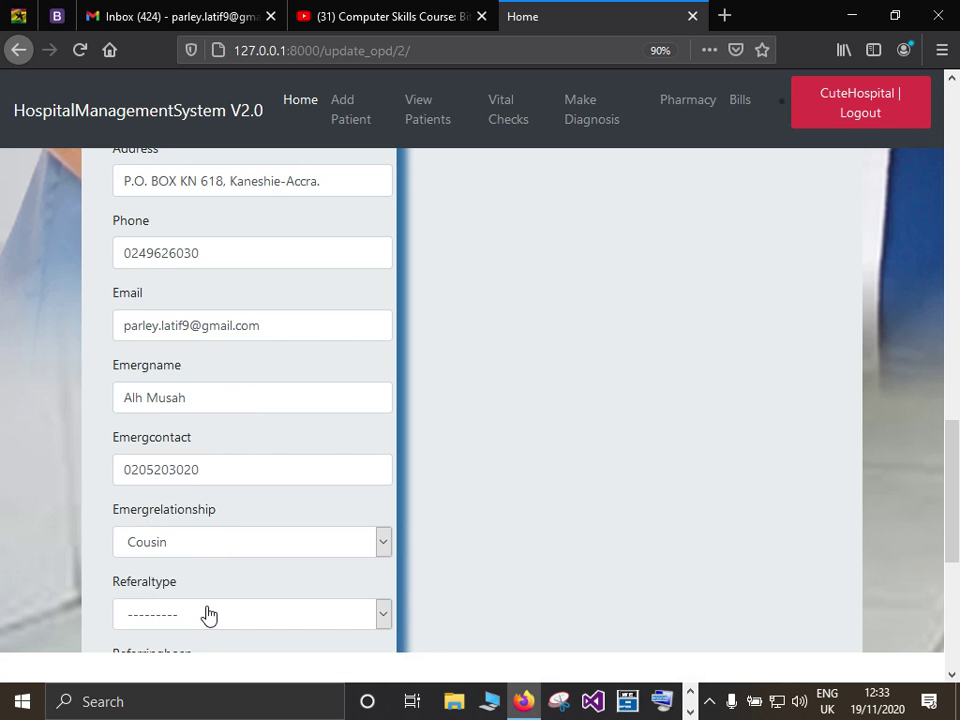
pyautogui.scroll(-5, 208, 617)
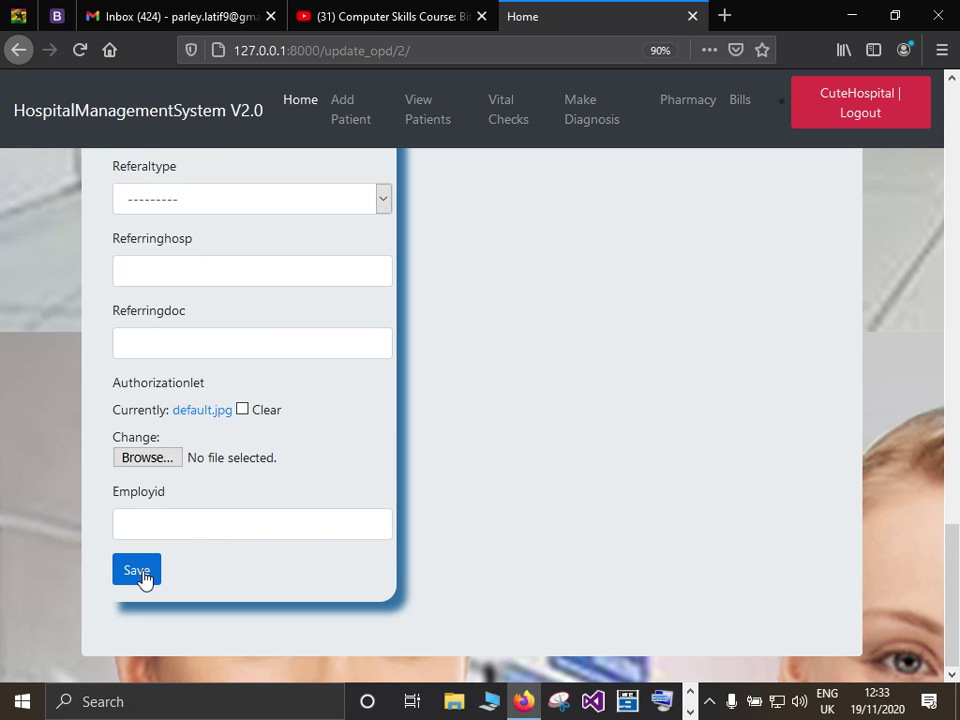
pyautogui.click(141, 572)
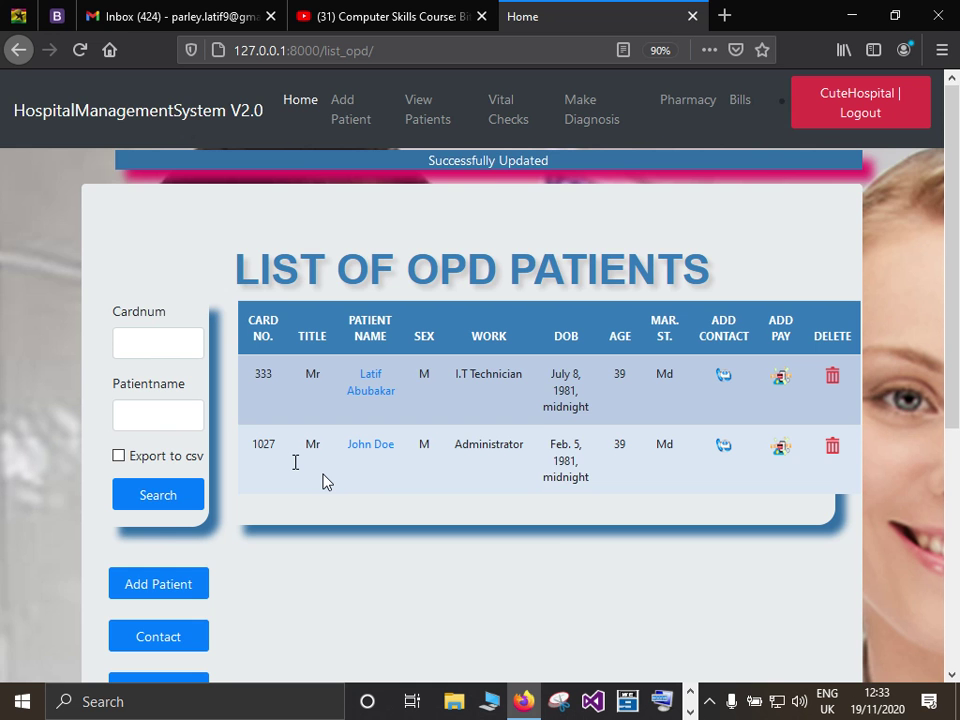
# Log out via CuteHospital | Logout and view the HMIS Ver: 1.0 System Information.
pyautogui.scroll(-3, 364, 484)
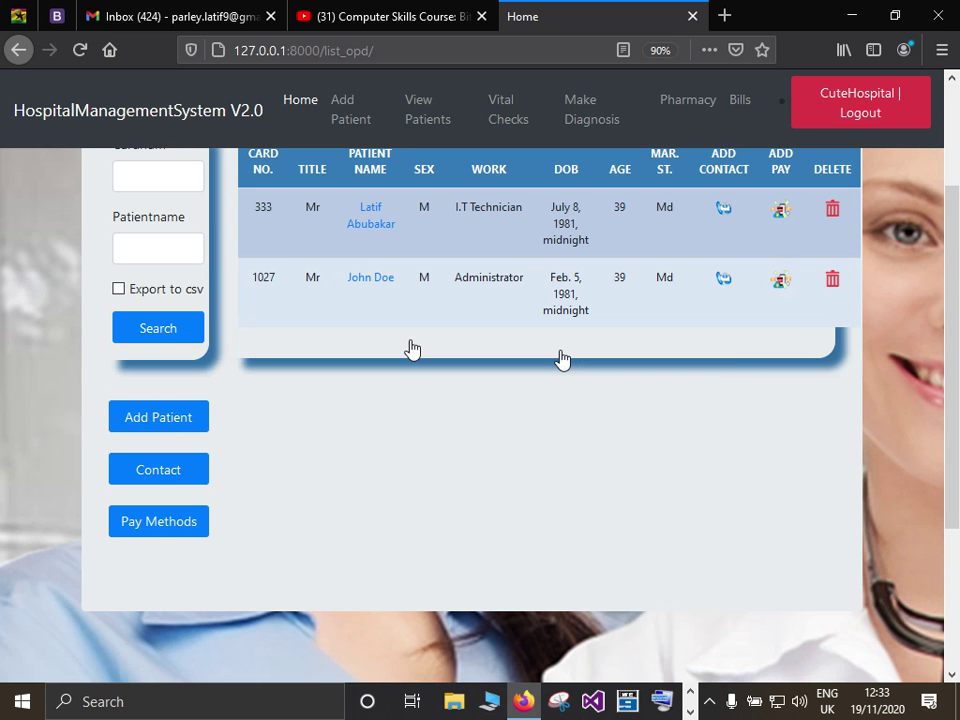
pyautogui.scroll(3, 561, 359)
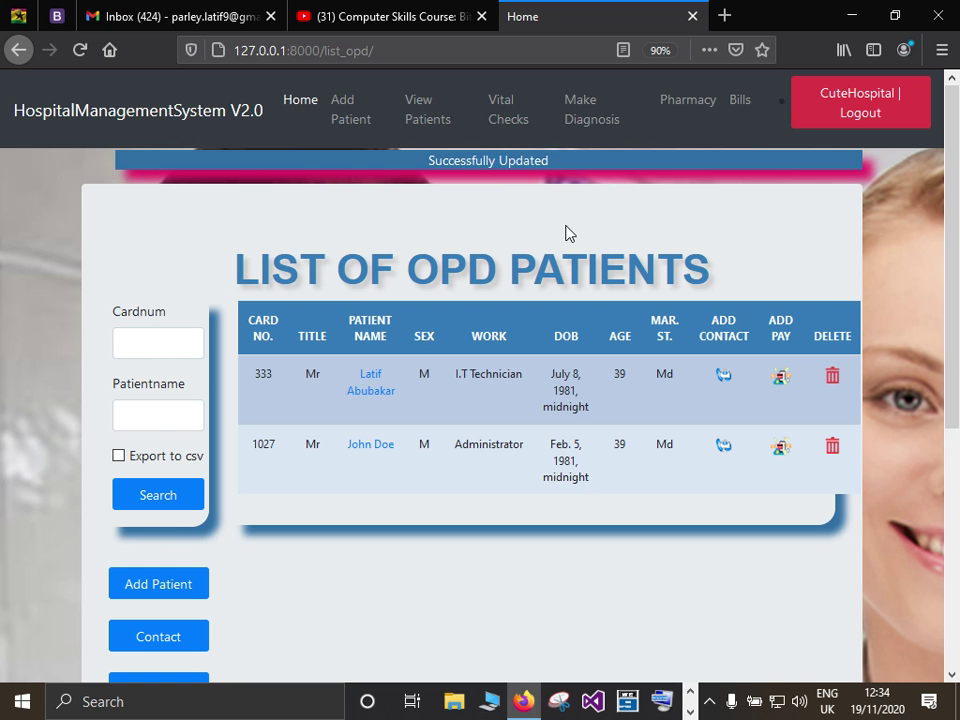
pyautogui.scroll(-3, 567, 262)
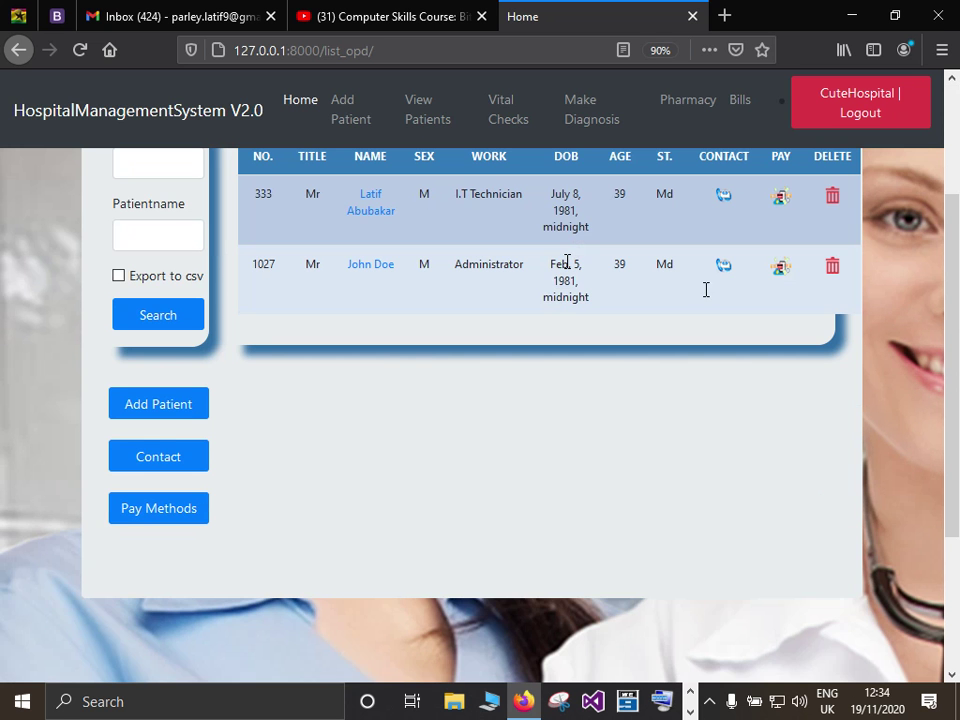
pyautogui.scroll(3, 507, 212)
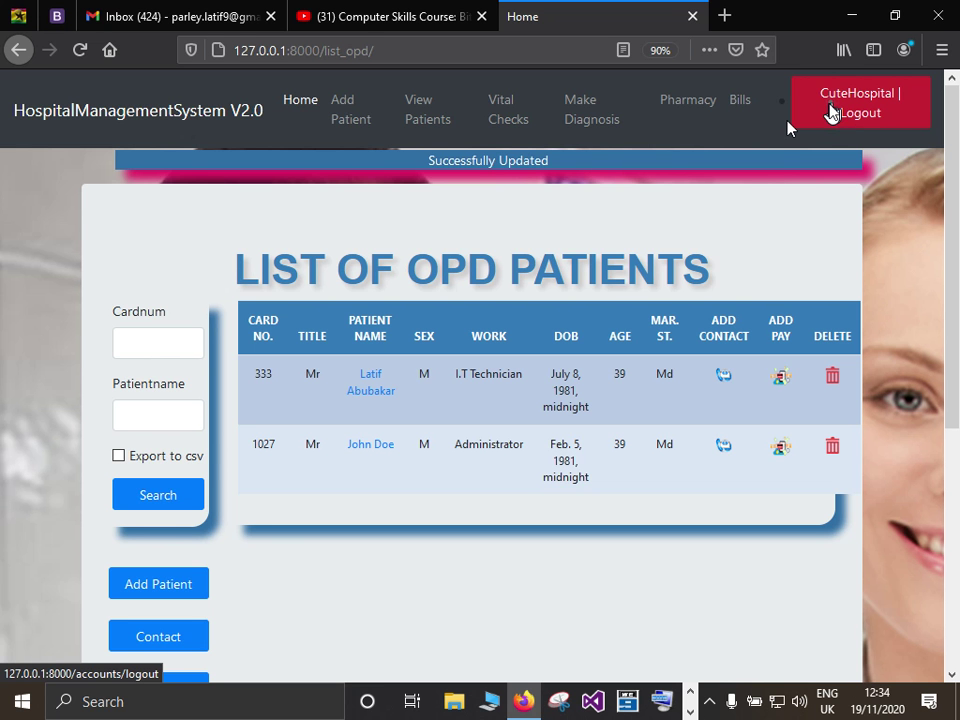
pyautogui.click(831, 113)
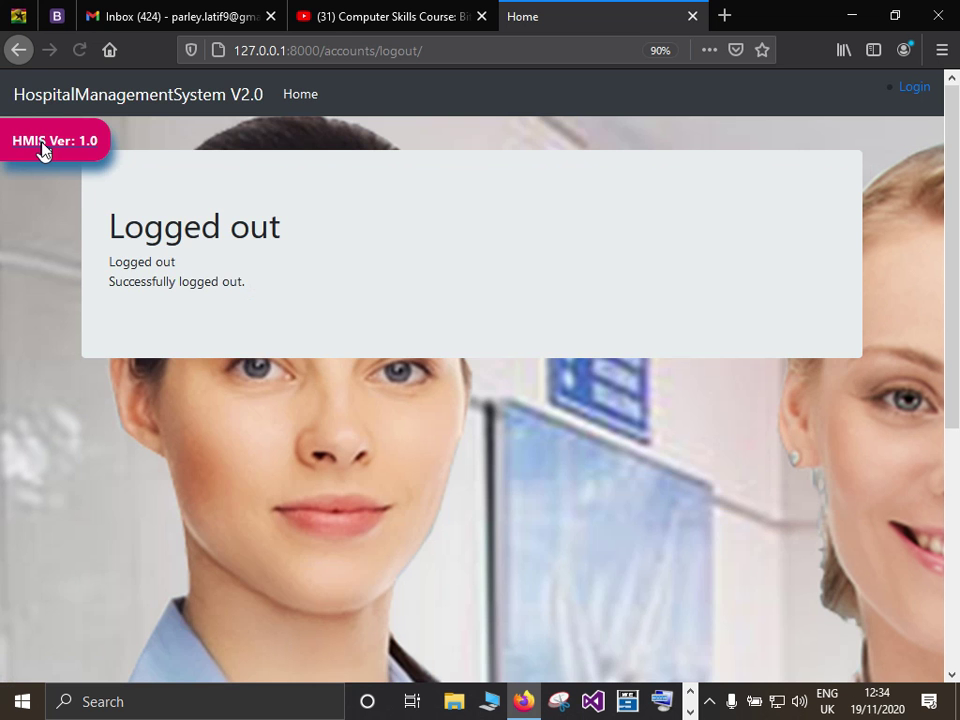
pyautogui.click(43, 149)
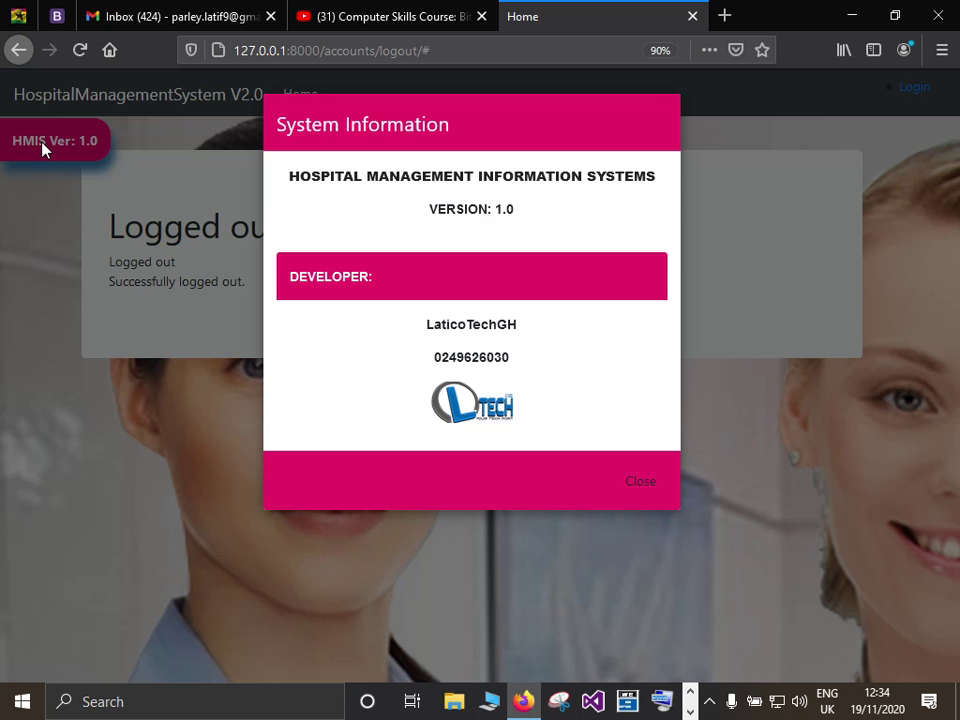